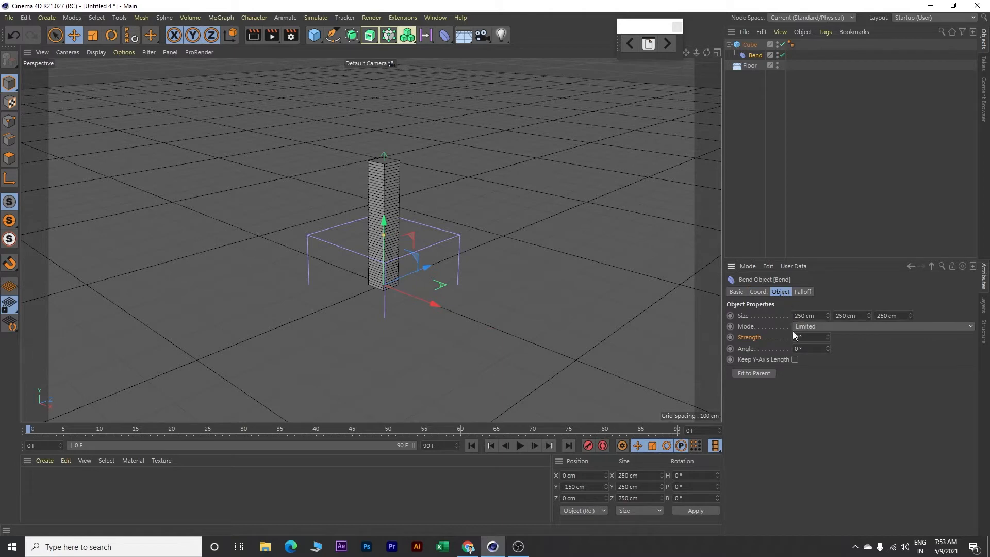
Fit the bend deformer to its parent cube and extend the timeline and its visible range to 300 frames
{"action": "left_click", "coordinate": [756, 374]}
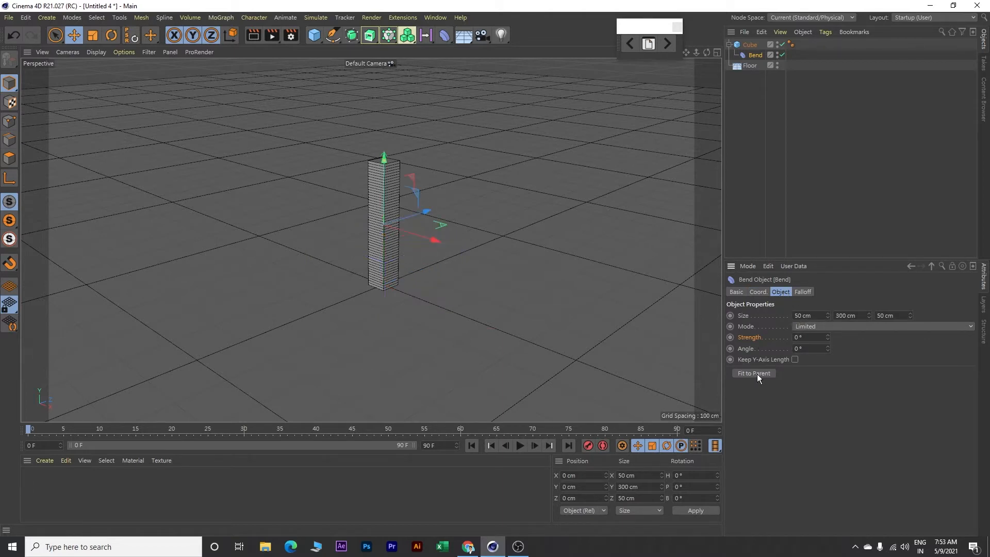
{"action": "double_click", "coordinate": [441, 445]}
{"action": "type", "text": "300"}
{"action": "key", "text": "Return"}
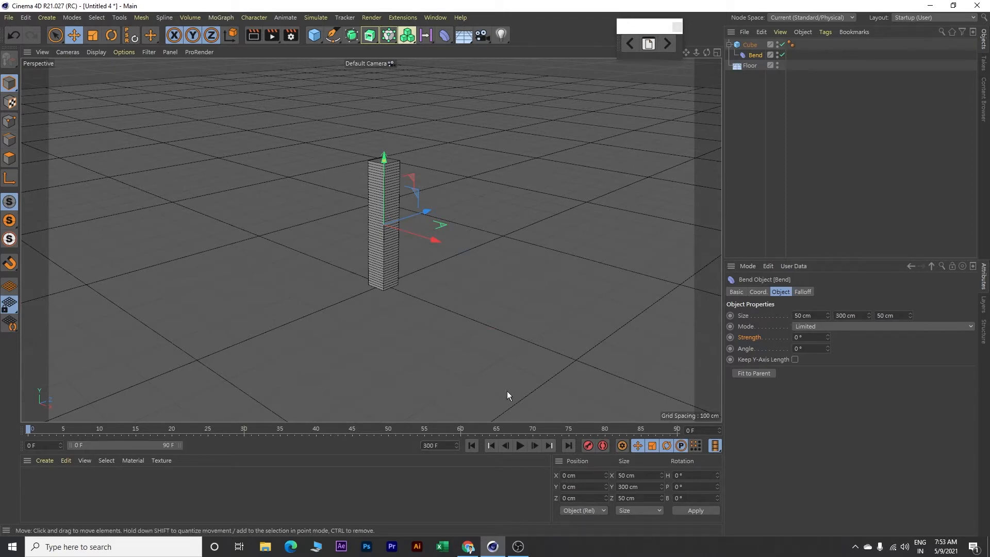
{"action": "left_click_drag", "start_coordinate": [180, 445], "coordinate": [457, 455]}
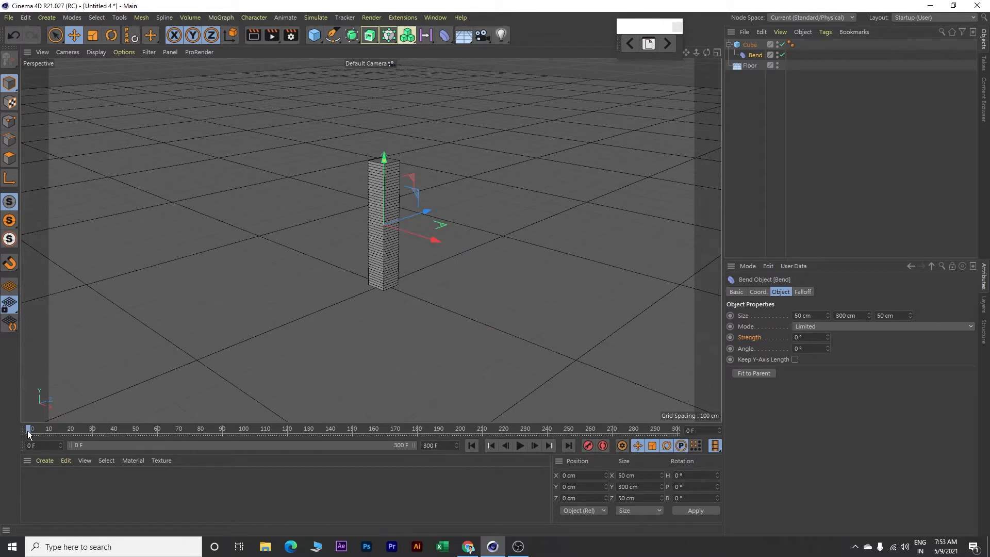
Keyframe the bend strength at 0° on frame 0 and at 25° on frame 30
{"action": "left_click", "coordinate": [730, 337]}
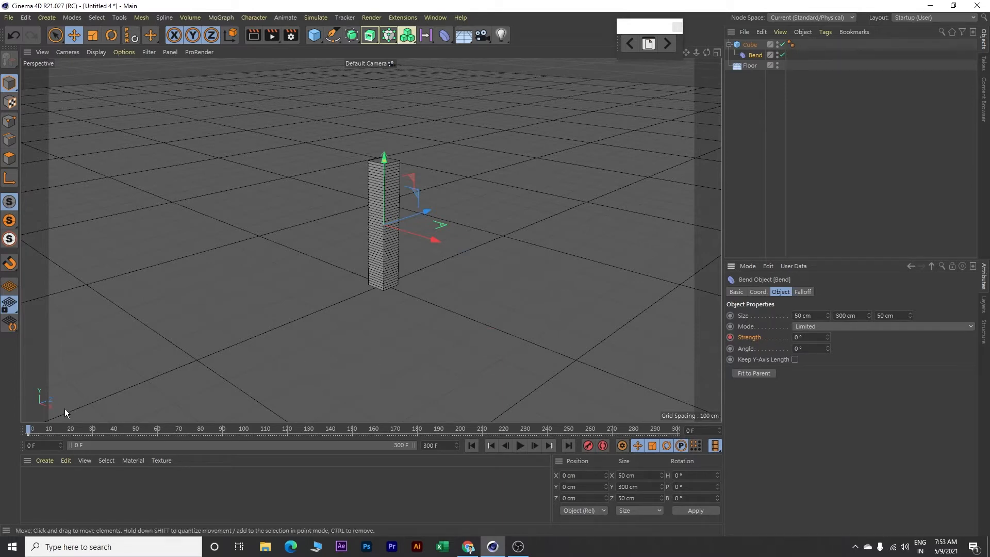
{"action": "left_click_drag", "start_coordinate": [28, 432], "coordinate": [96, 435]}
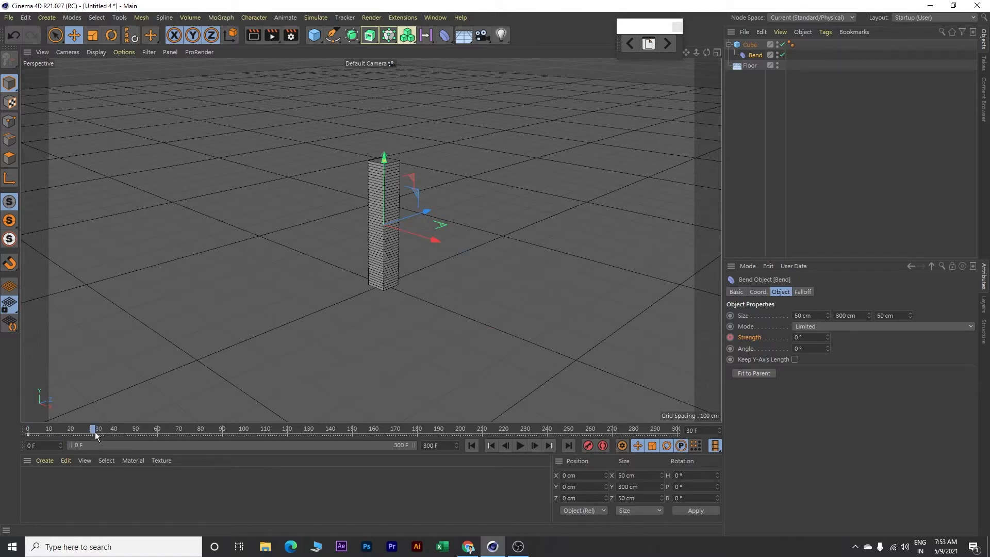
{"action": "left_click", "coordinate": [804, 337]}
{"action": "type", "text": "25"}
{"action": "key", "text": "Return"}
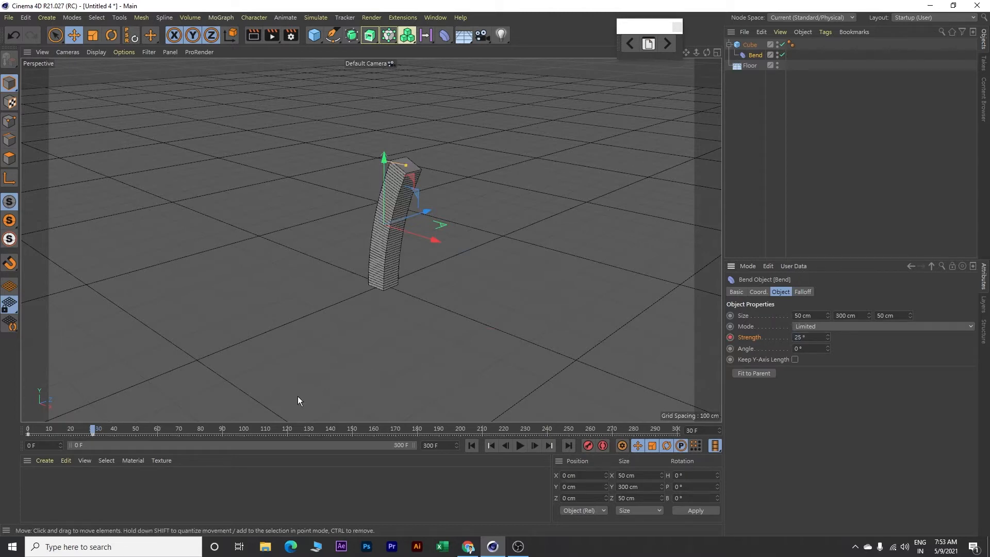
Keyframe the bend strength at -30° on frame 60
{"action": "left_click", "coordinate": [91, 429]}
{"action": "left_click_drag", "start_coordinate": [92, 430], "coordinate": [158, 431]}
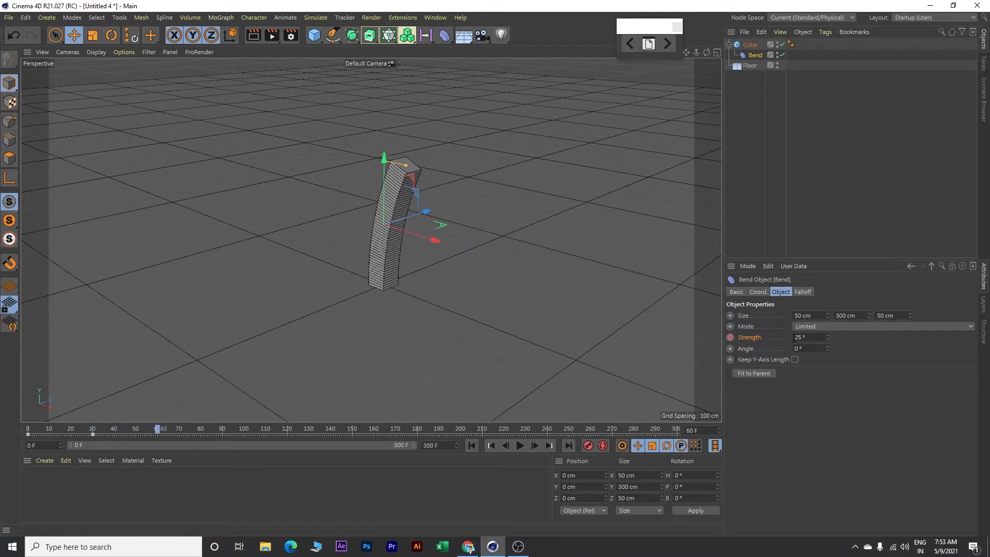
{"action": "left_click", "coordinate": [794, 336]}
{"action": "left_click", "coordinate": [731, 337]}
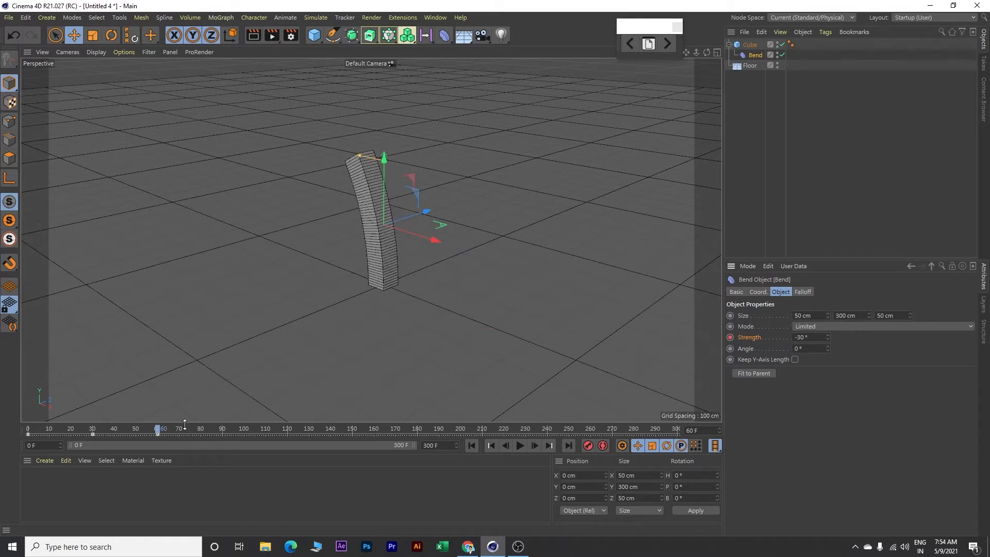
Keyframe the bend strength at 0° on frame 90
{"action": "left_click_drag", "start_coordinate": [158, 431], "coordinate": [222, 434]}
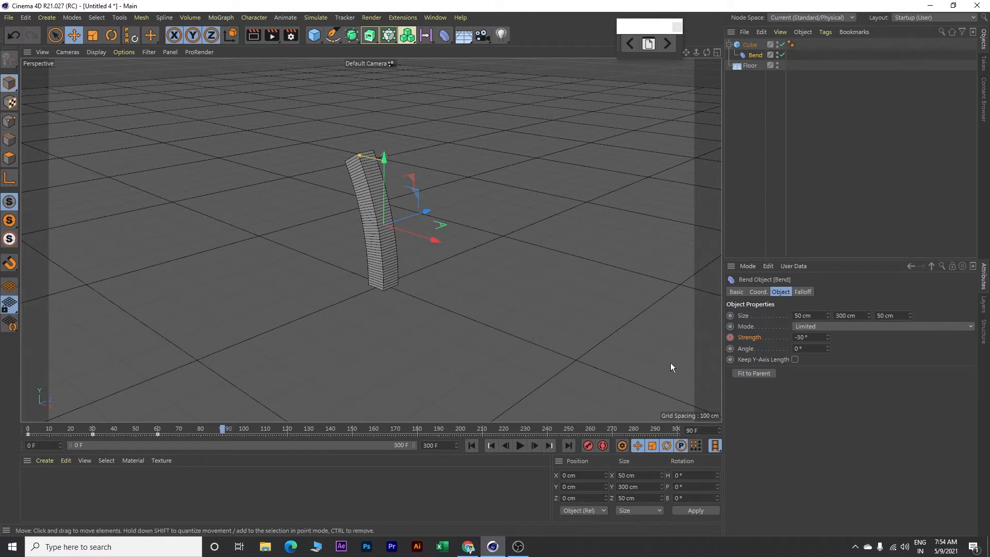
{"action": "double_click", "coordinate": [797, 337]}
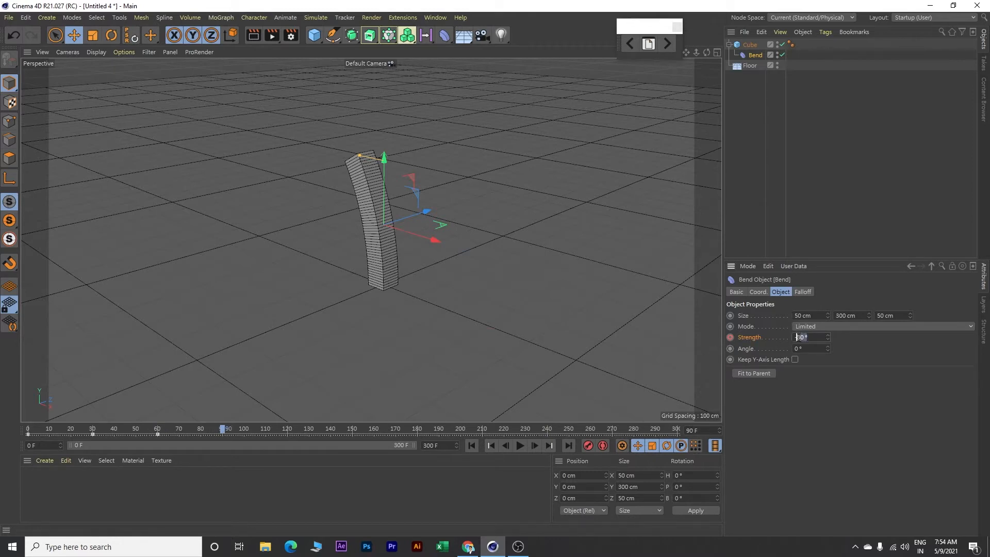
{"action": "type", "text": "0"}
{"action": "key", "text": "Return"}
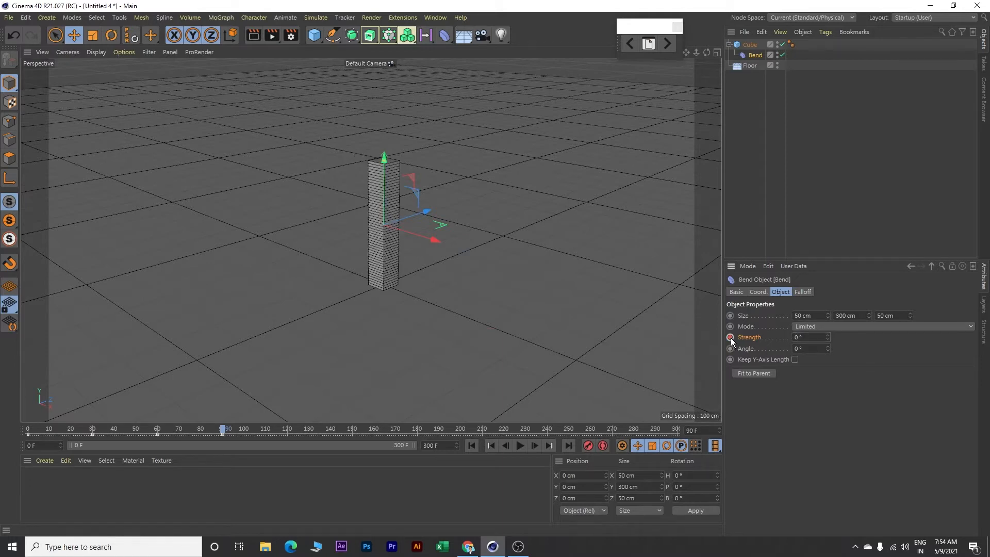
Play the cube's bend animation from the start and return to the first frame
{"action": "left_click", "coordinate": [472, 444]}
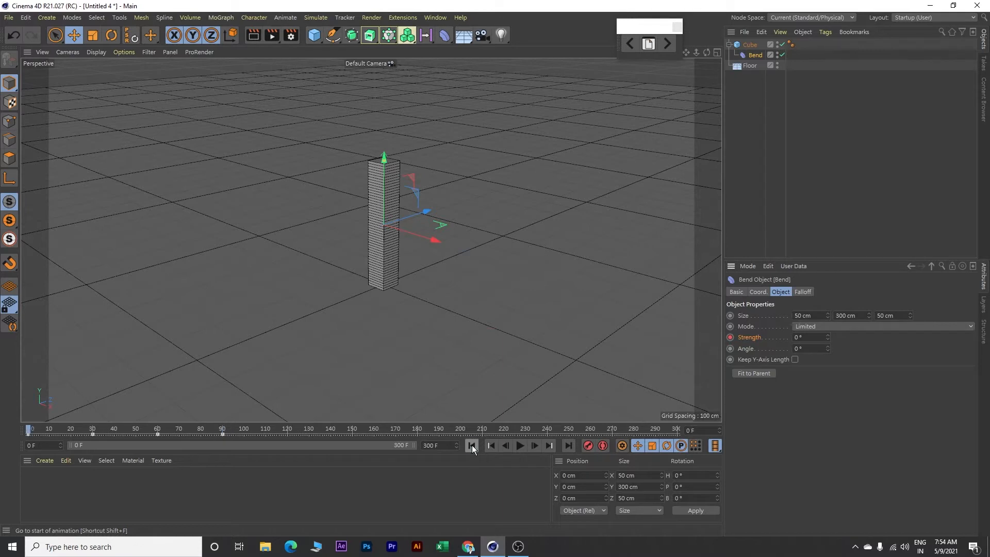
{"action": "left_click", "coordinate": [520, 445]}
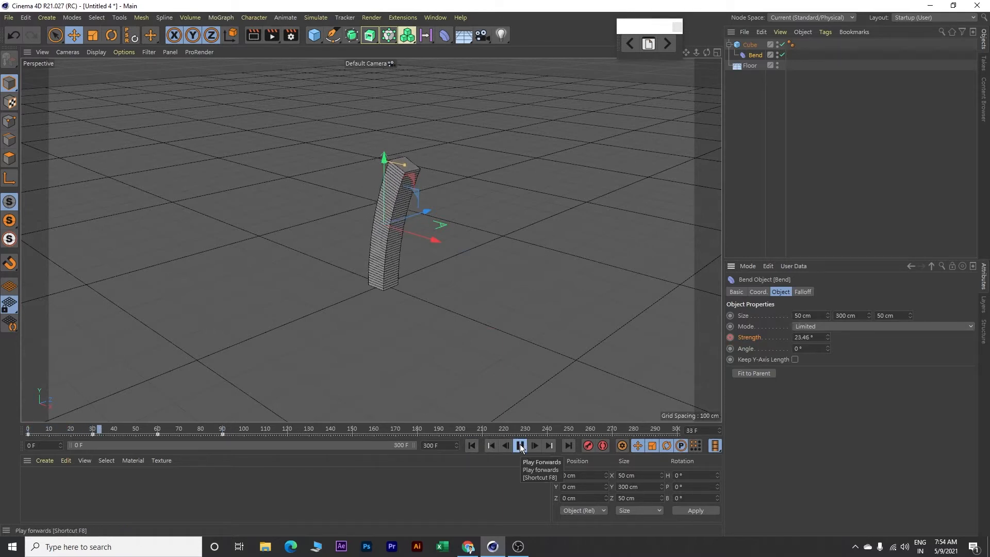
{"action": "left_click", "coordinate": [519, 446]}
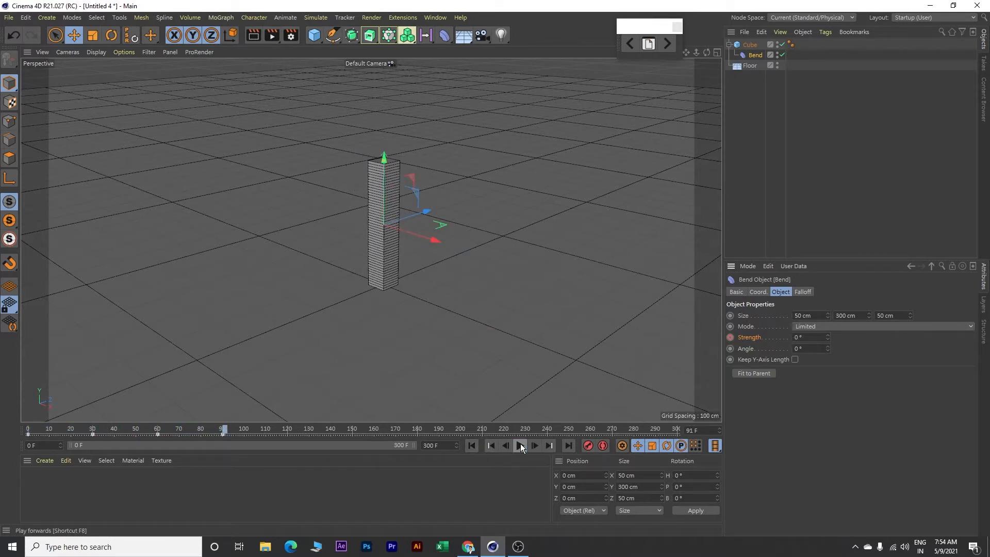
{"action": "left_click", "coordinate": [473, 446]}
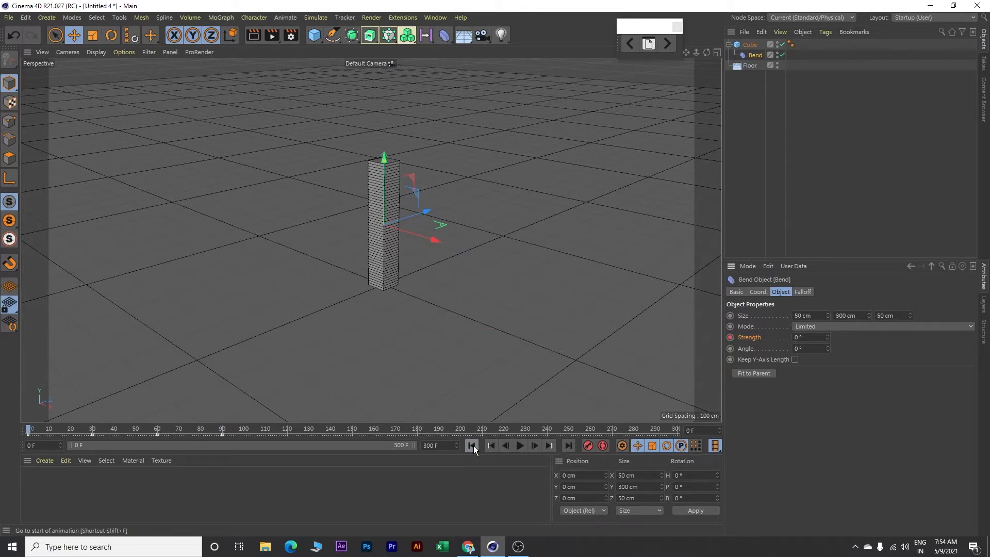
Collapse the cube's hierarchy and make two copies of the cube with its bend
{"action": "left_click", "coordinate": [729, 45]}
{"action": "left_click", "coordinate": [750, 45]}
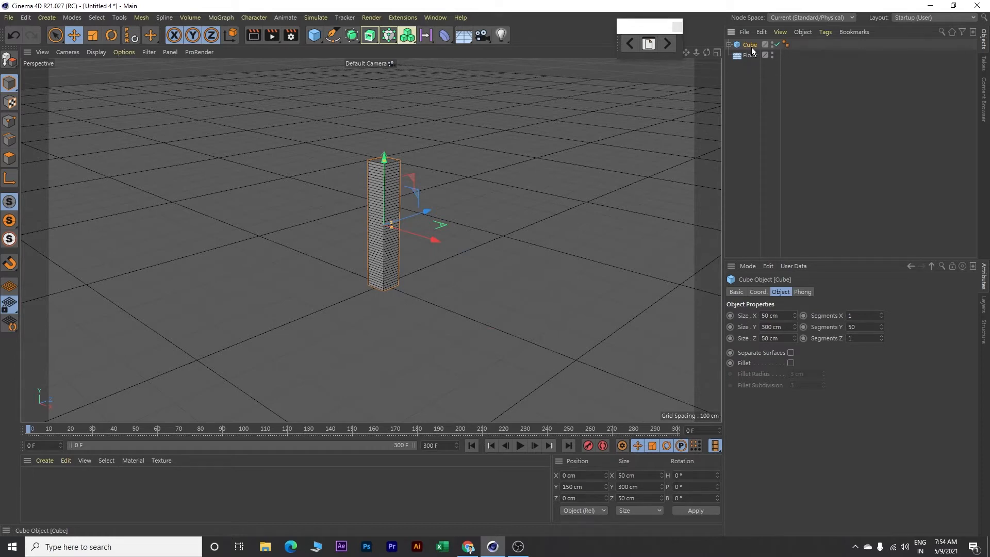
{"action": "key", "text": "ctrl+c"}
{"action": "key", "text": "ctrl+v"}
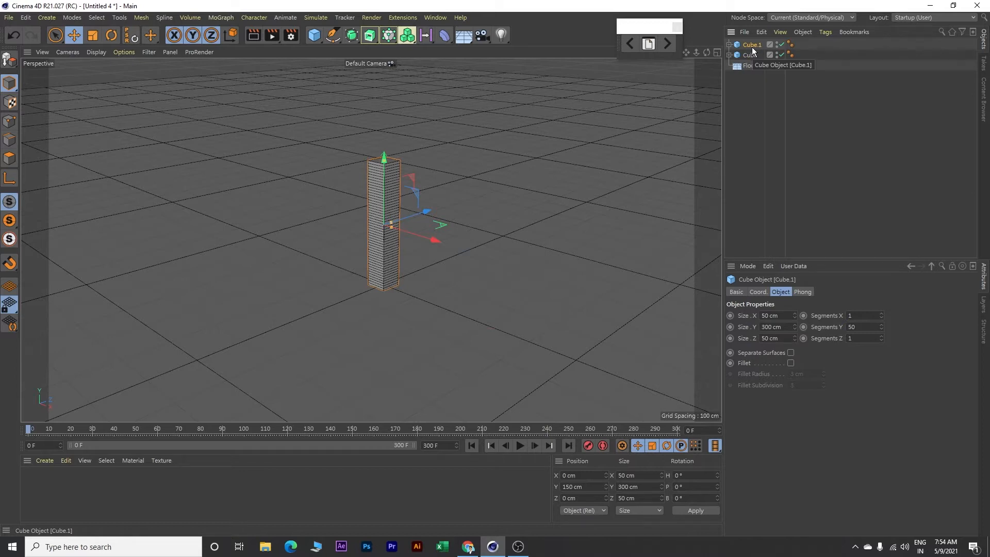
{"action": "key", "text": "ctrl+v"}
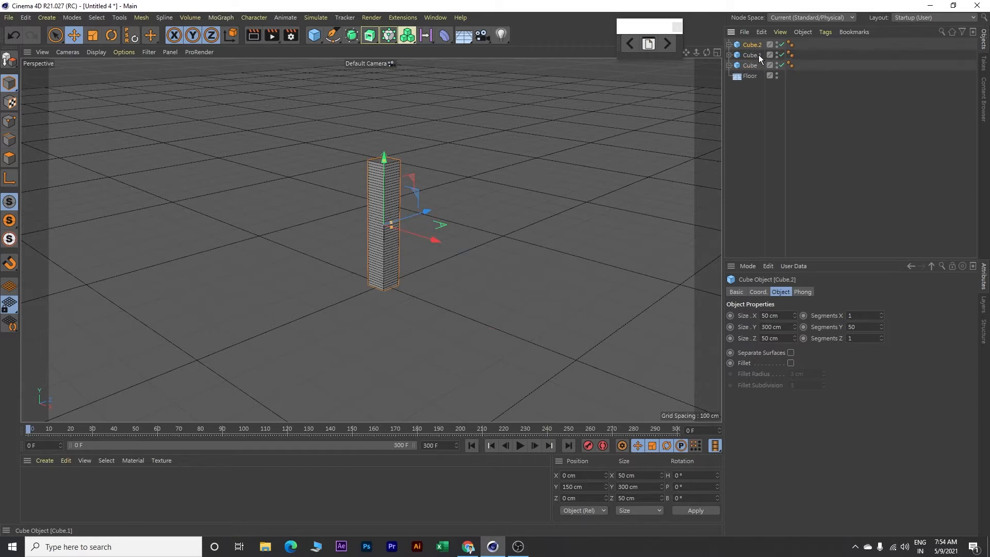
Add a MoGraph Cloner and make all three cubes its children
{"action": "left_click", "coordinate": [754, 56]}
{"action": "left_click", "coordinate": [754, 44]}
{"action": "left_click", "coordinate": [215, 18]}
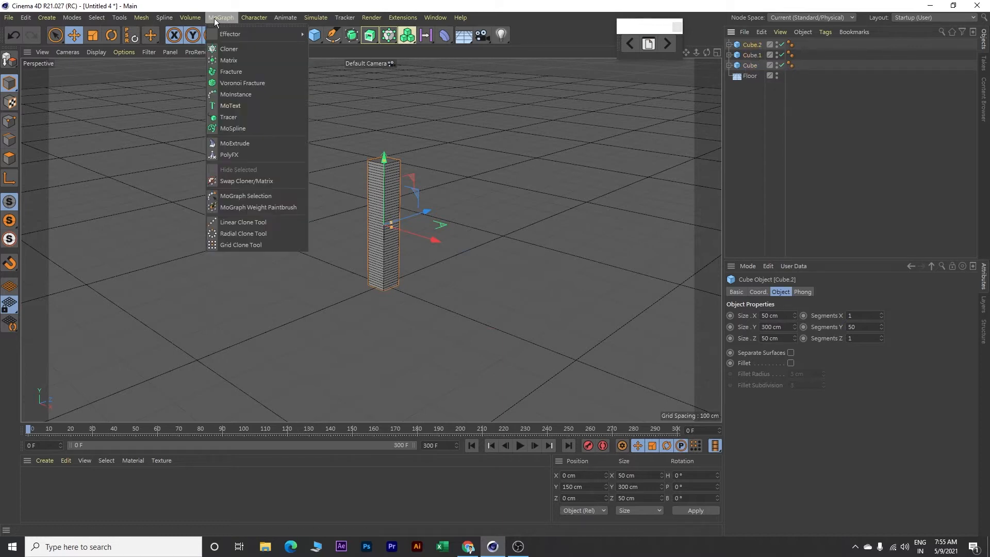
{"action": "left_click", "coordinate": [230, 50]}
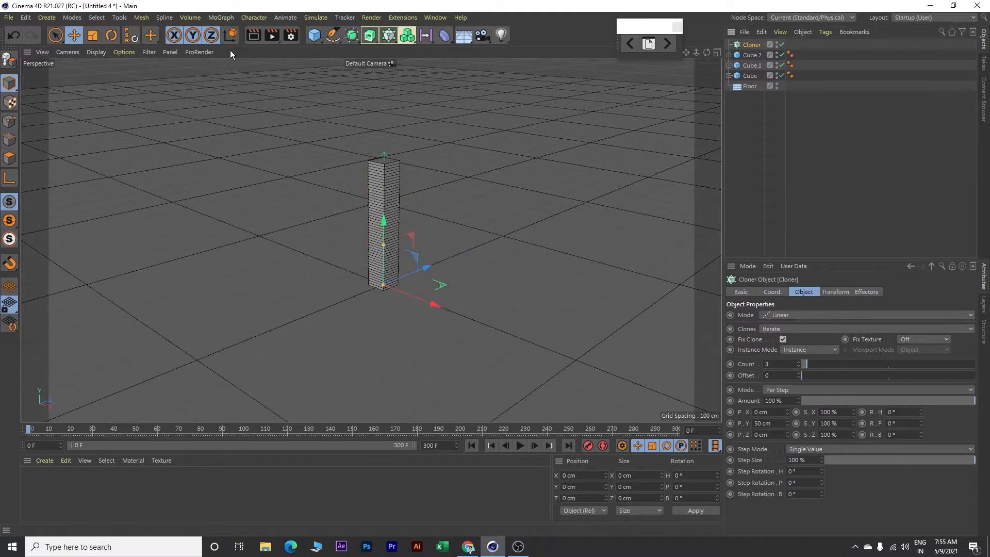
{"action": "left_click", "coordinate": [754, 55]}
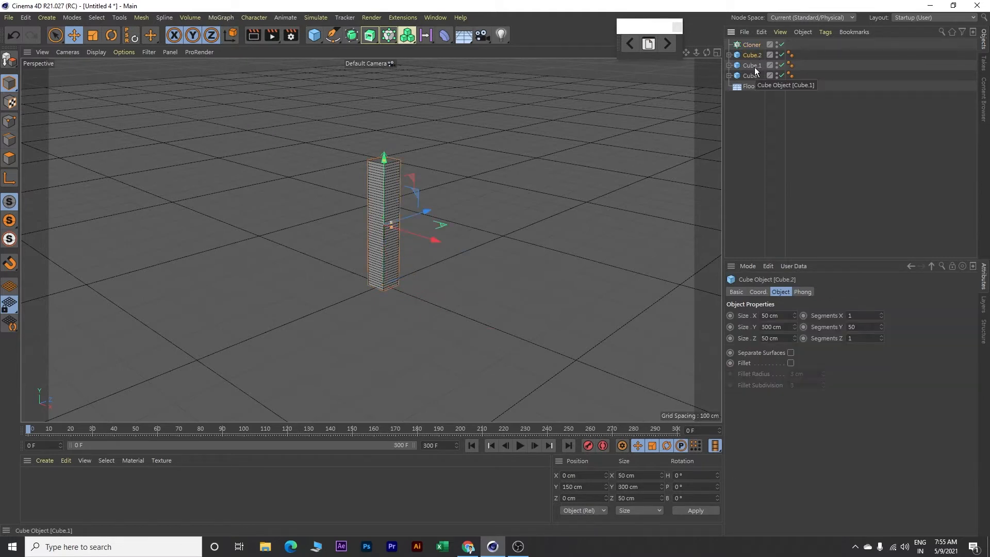
{"action": "left_click", "coordinate": [753, 66], "text": "ctrl"}
{"action": "left_click", "coordinate": [750, 76], "text": "ctrl"}
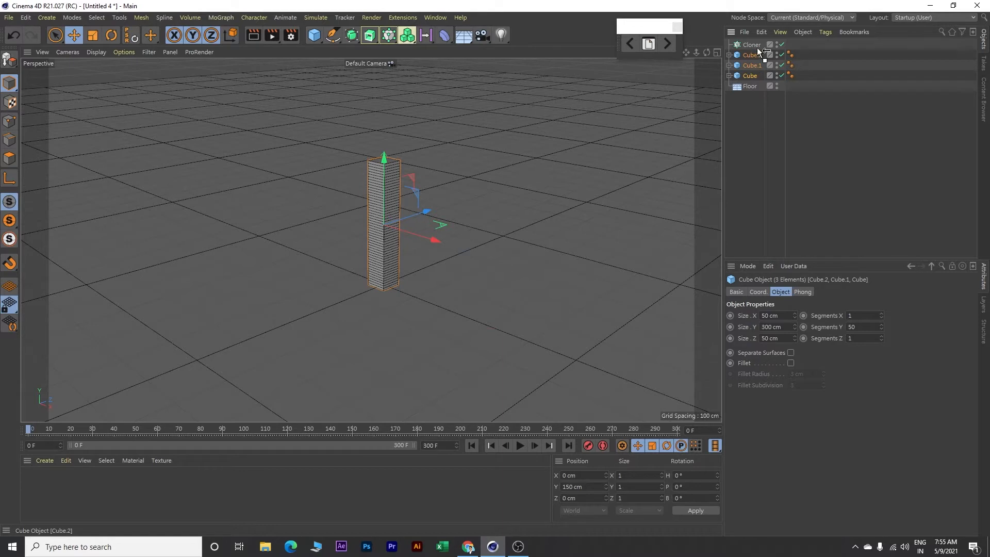
{"action": "left_click_drag", "start_coordinate": [756, 43], "coordinate": [756, 43]}
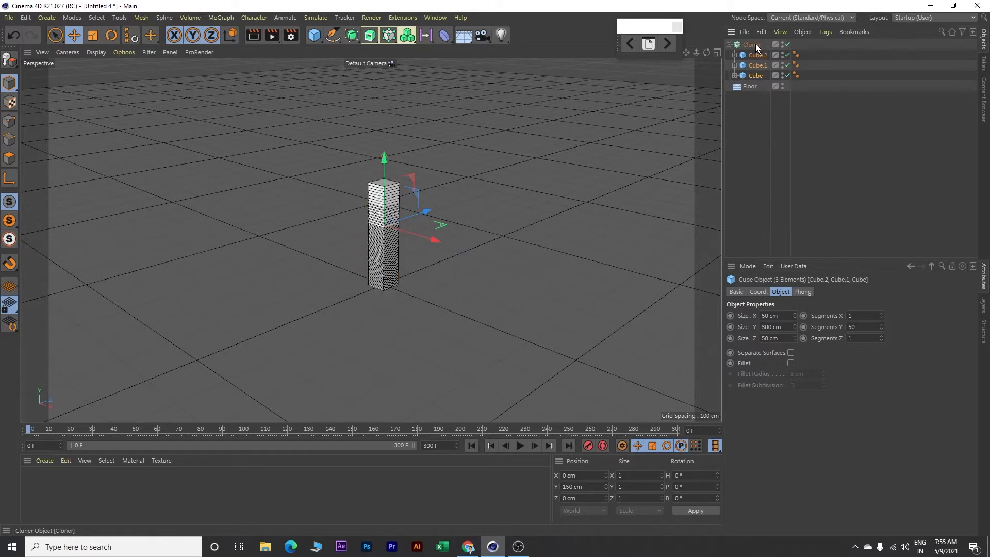
Set the cloner's mode to Grid Array and turn off Fix Clone
{"action": "left_click", "coordinate": [754, 45]}
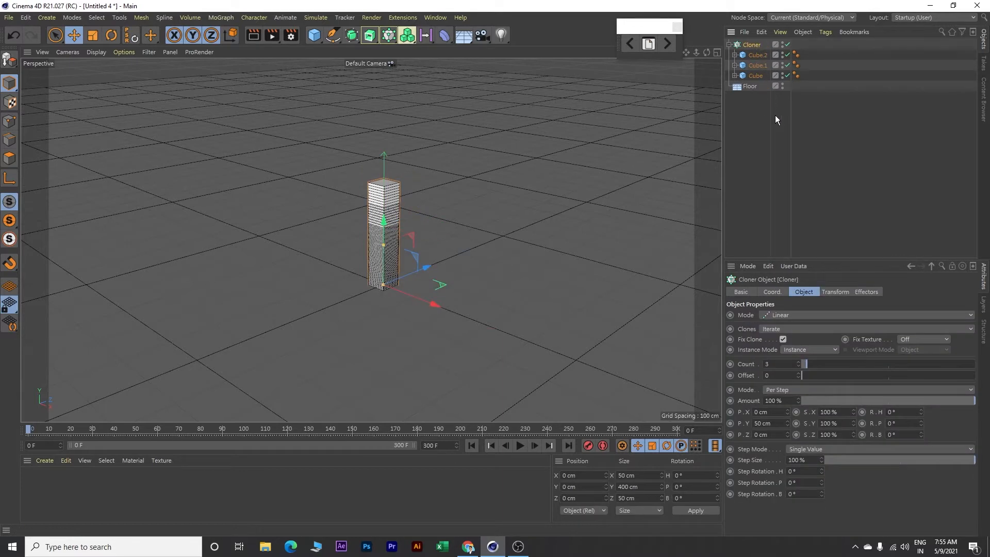
{"action": "left_click", "coordinate": [793, 316]}
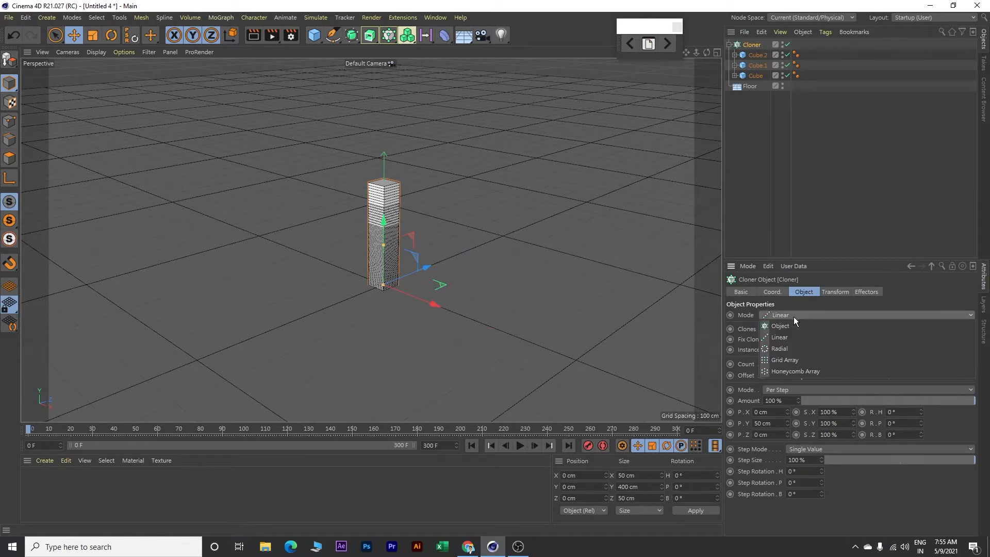
{"action": "left_click", "coordinate": [790, 360]}
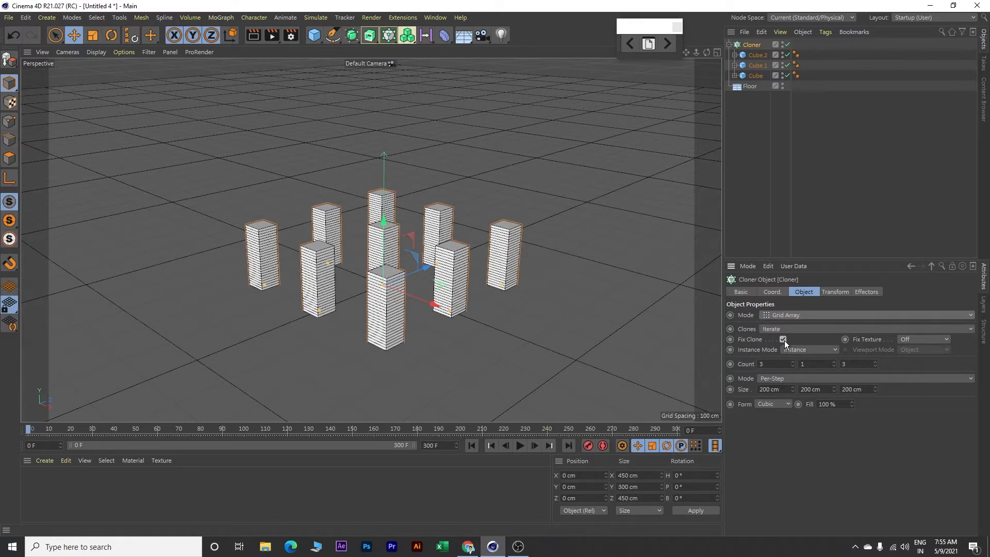
{"action": "left_click", "coordinate": [783, 339]}
Set the cloner's grid count to 10 in X, 1 in Y and 10 in Z
{"action": "left_click", "coordinate": [774, 364]}
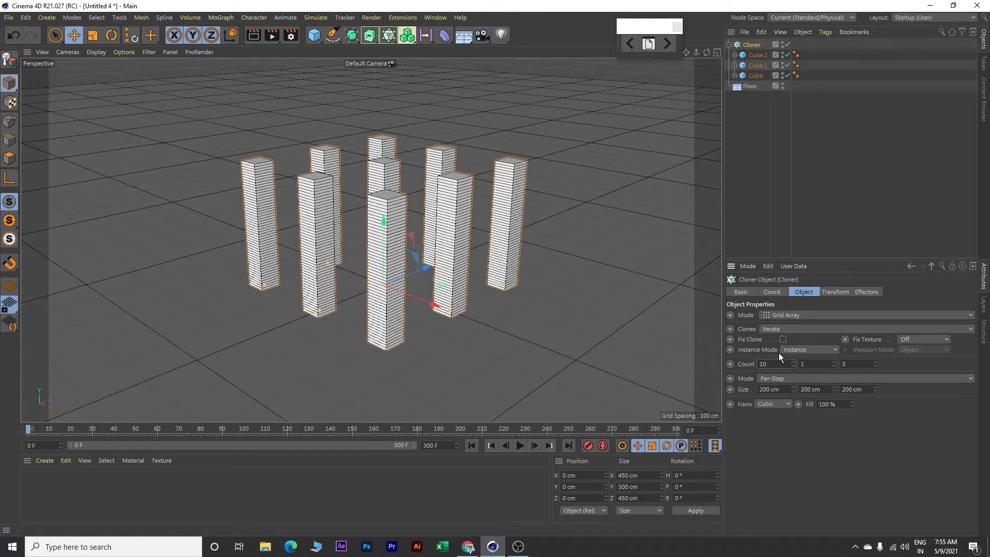
{"action": "left_click", "coordinate": [812, 364]}
{"action": "left_click", "coordinate": [858, 363]}
{"action": "type", "text": "10"}
{"action": "key", "text": "Return"}
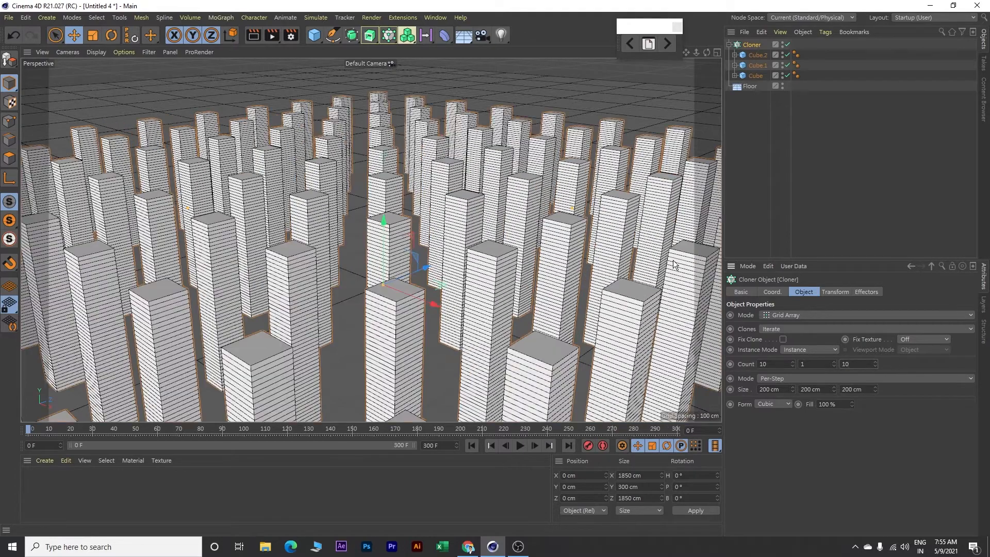
Set the cloner's per-step size to 100 cm in X and Z
{"action": "scroll", "coordinate": [382, 214], "scroll_direction": "down", "scroll_amount": 10}
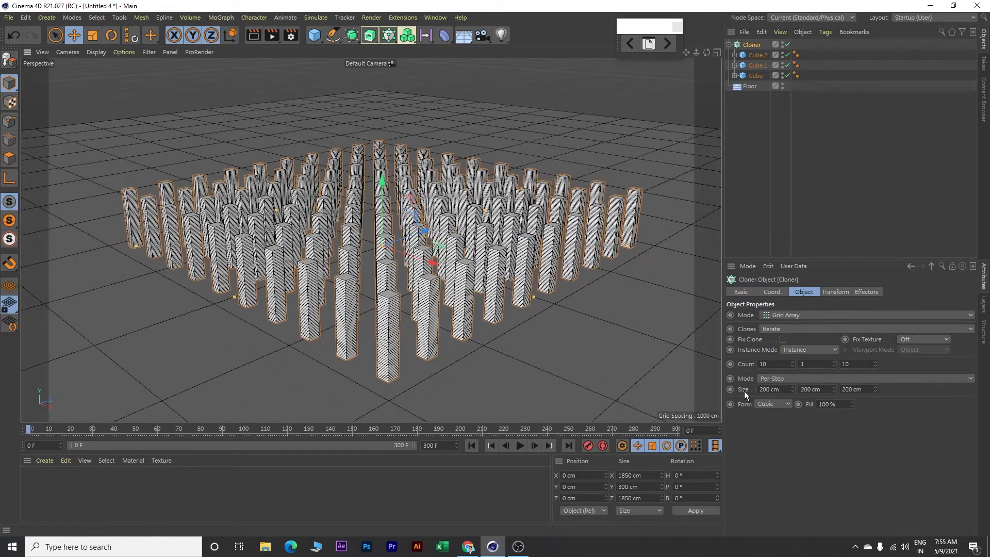
{"action": "left_click", "coordinate": [769, 390]}
{"action": "type", "text": "100"}
{"action": "left_click", "coordinate": [860, 389]}
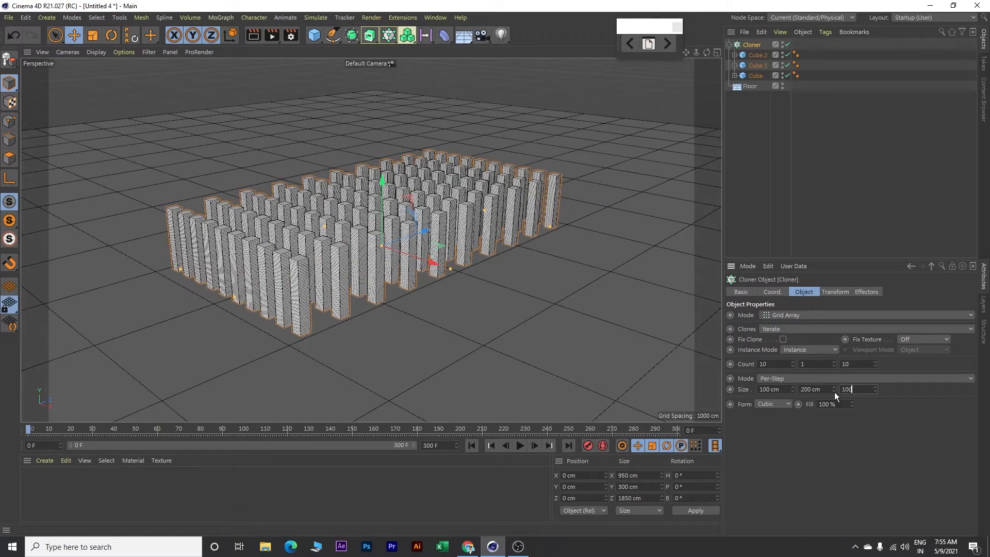
{"action": "key", "text": "Return"}
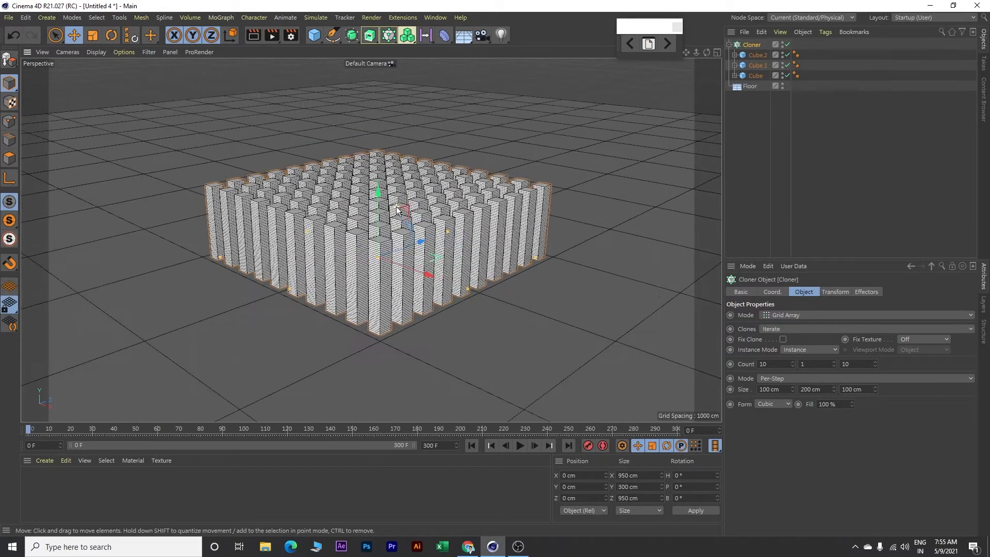
Frame the whole clone grid from above, play its animation and return to the first frame
{"action": "scroll", "coordinate": [397, 210], "scroll_direction": "up", "scroll_amount": 2}
{"action": "left_click_drag", "start_coordinate": [432, 83], "coordinate": [433, 155], "text": "alt"}
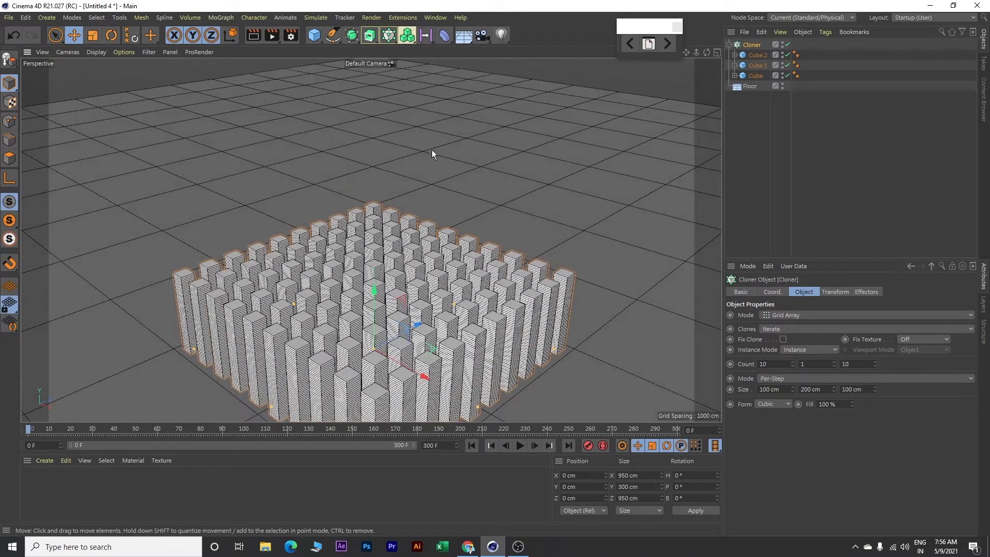
{"action": "mouse_move", "coordinate": [453, 190]}
{"action": "left_mouse_down", "text": "alt"}
{"action": "mouse_move", "coordinate": [454, 137]}
{"action": "mouse_move", "coordinate": [455, 155]}
{"action": "left_mouse_up", "text": "alt"}
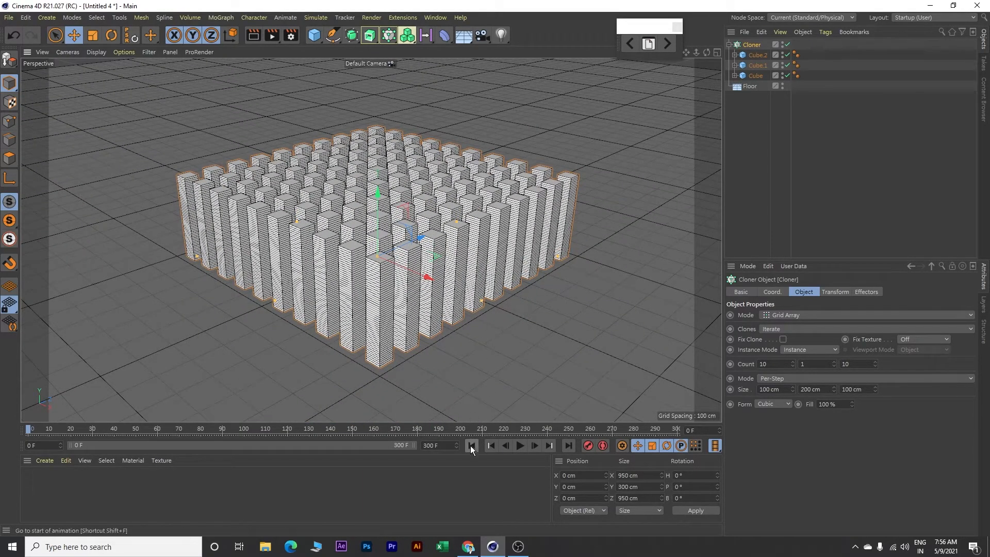
{"action": "left_click", "coordinate": [520, 445]}
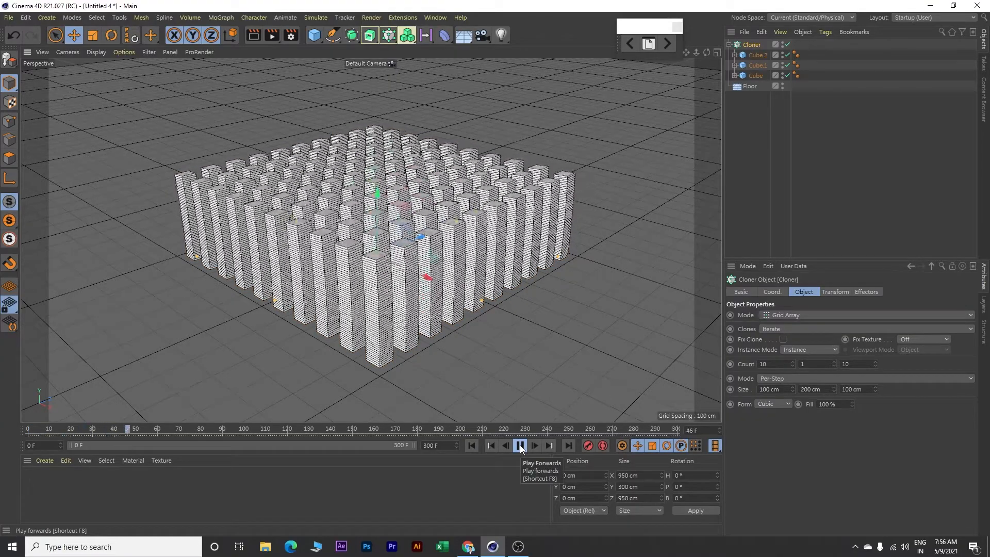
{"action": "left_click", "coordinate": [521, 444]}
{"action": "left_click", "coordinate": [472, 446]}
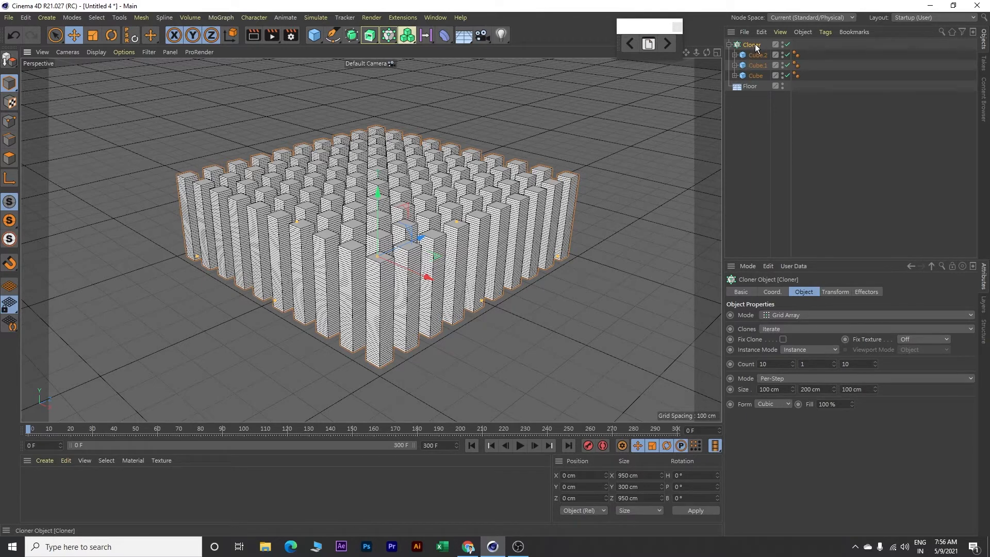
Add a Step effector to the cloner and turn off its scale transform
{"action": "left_click", "coordinate": [219, 18]}
{"action": "mouse_move", "coordinate": [221, 33]}
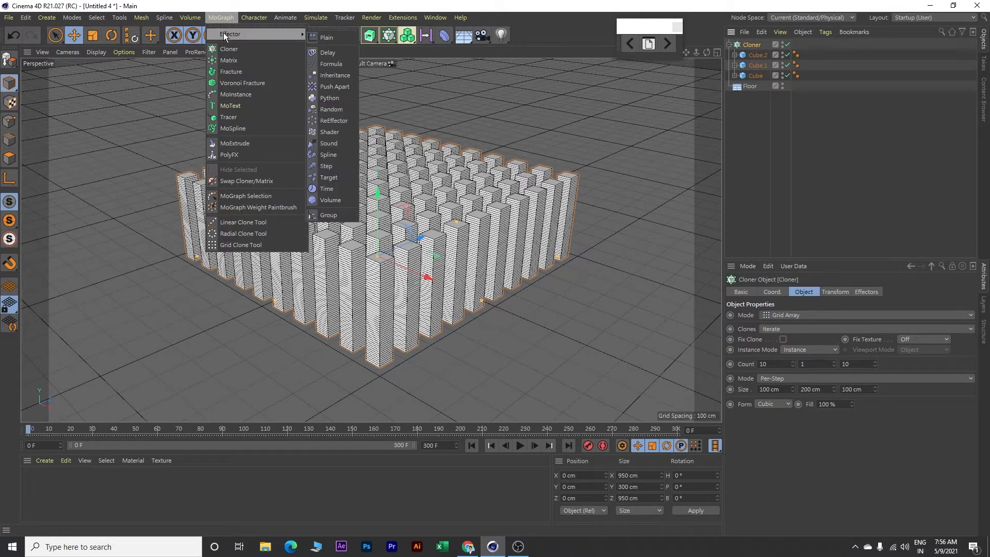
{"action": "left_click", "coordinate": [331, 167]}
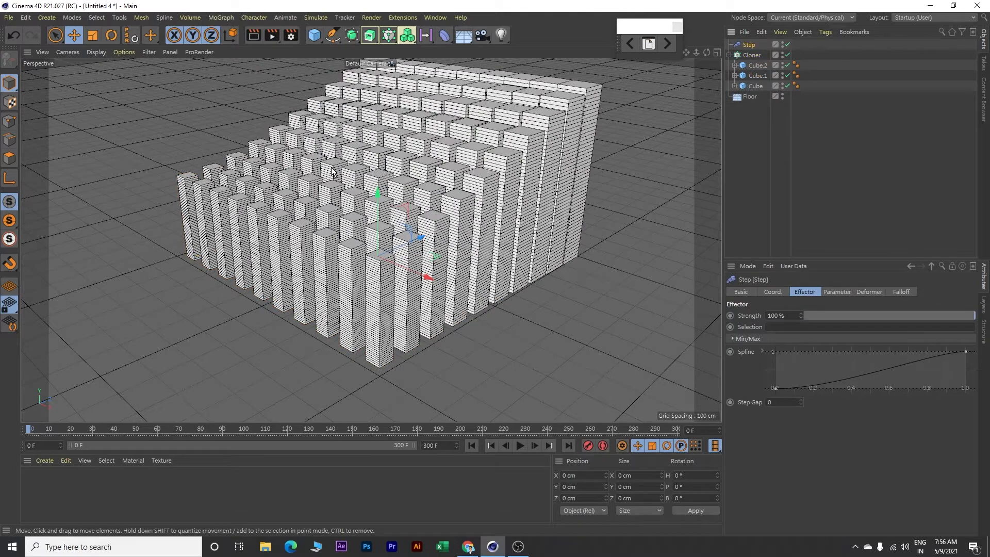
{"action": "left_click", "coordinate": [838, 291]}
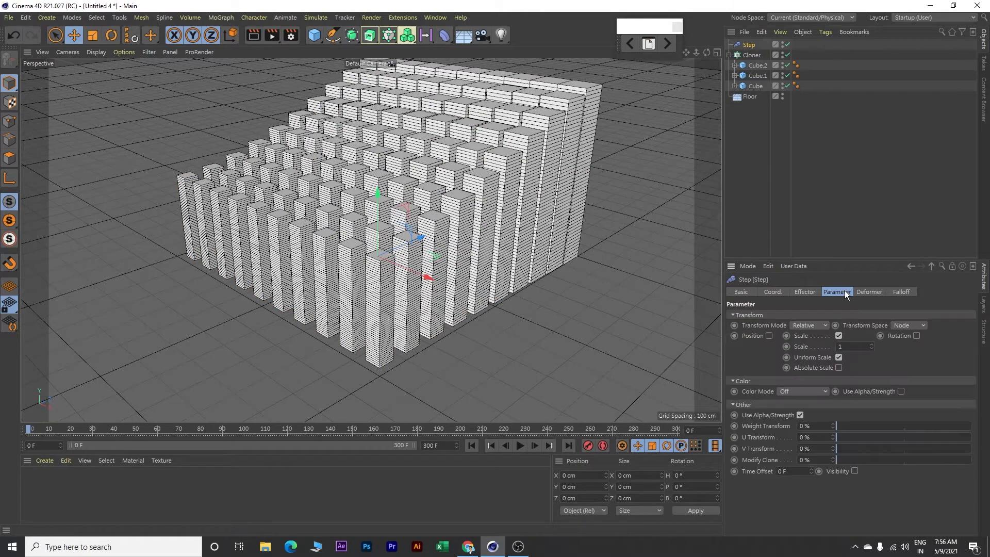
{"action": "left_click", "coordinate": [838, 336]}
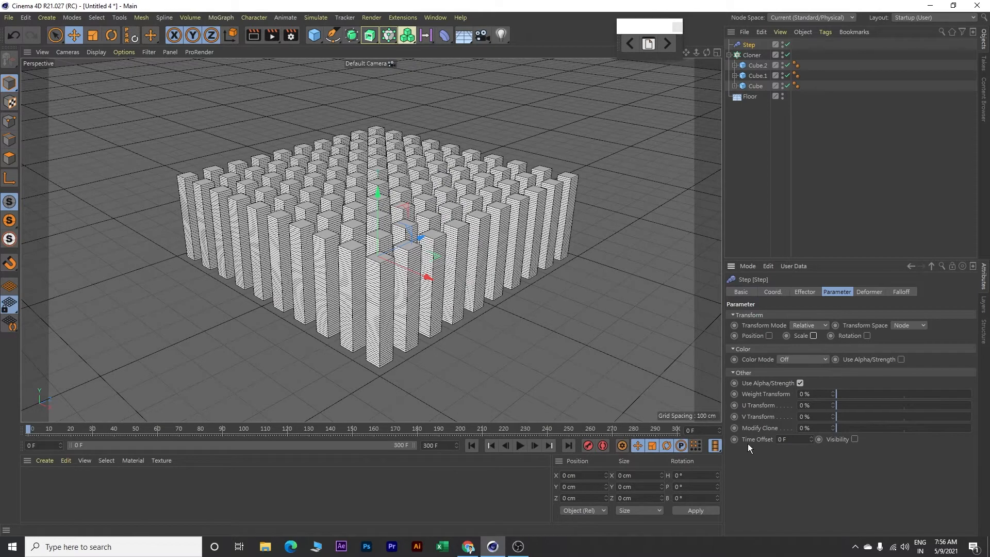
Set the Step effector's time offset to 50 frames
{"action": "left_click", "coordinate": [783, 439]}
{"action": "type", "text": "50"}
{"action": "key", "text": "Return"}
Add a Random effector to the cloner, turn off its position transform and edit its time offset
{"action": "left_click", "coordinate": [753, 56]}
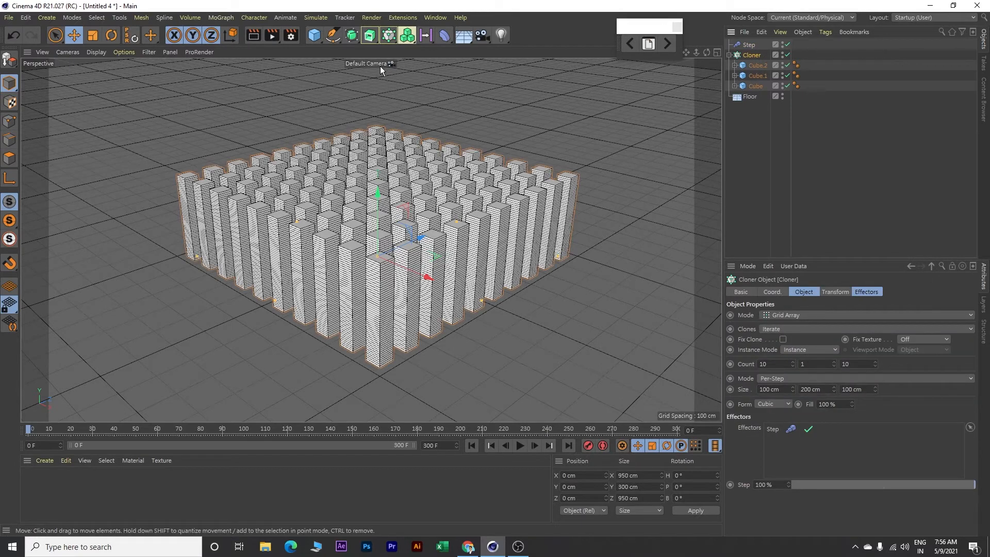
{"action": "left_click", "coordinate": [228, 18]}
{"action": "mouse_move", "coordinate": [232, 34]}
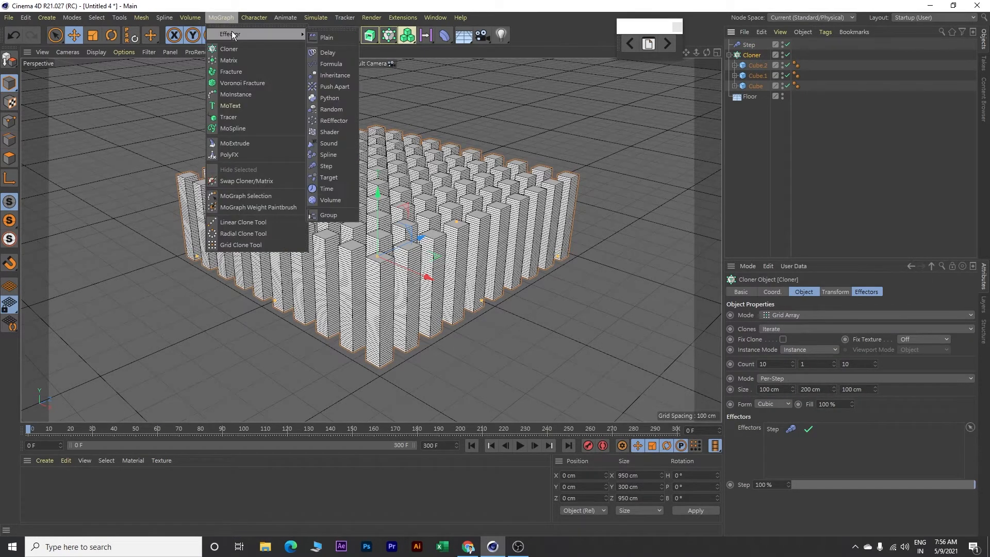
{"action": "left_click", "coordinate": [332, 110]}
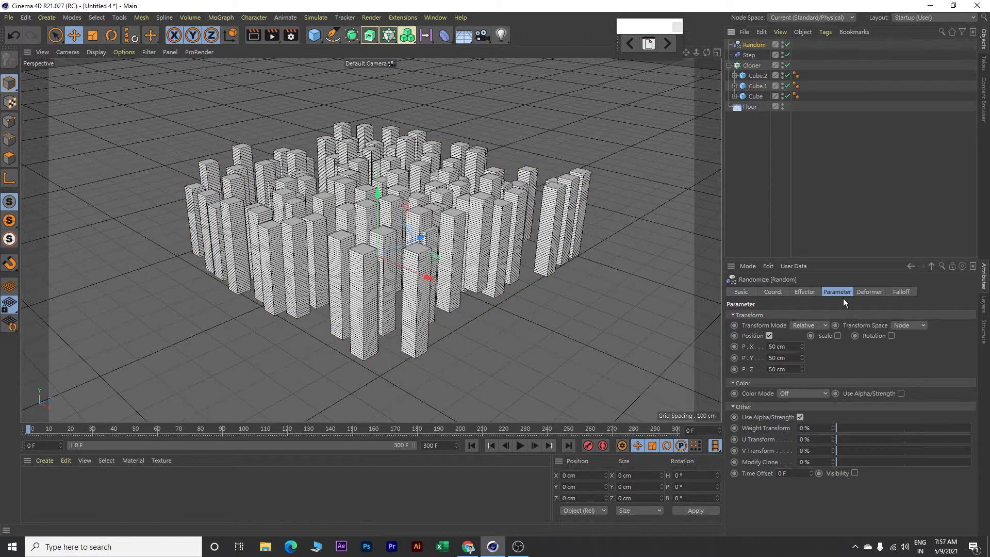
{"action": "left_click", "coordinate": [768, 335]}
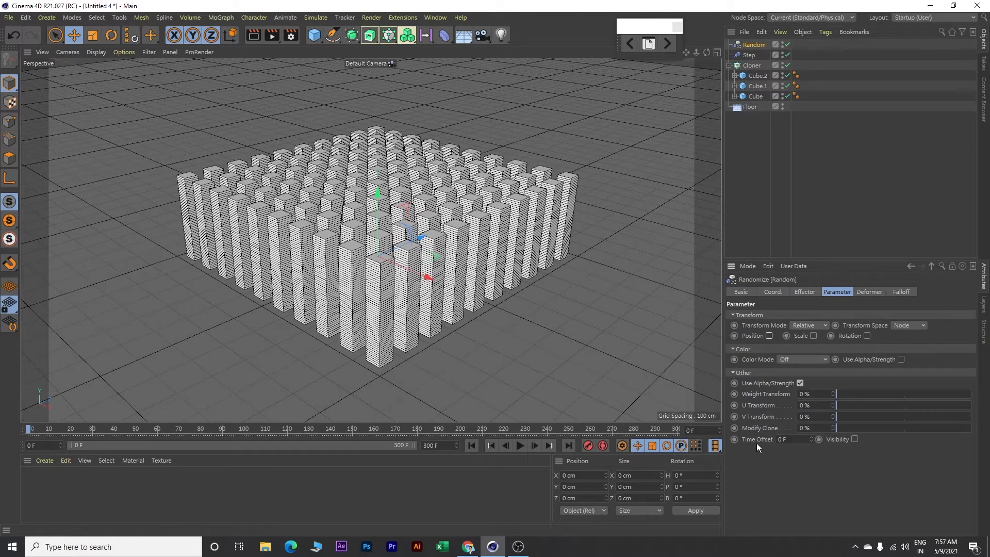
{"action": "left_click_drag", "start_coordinate": [792, 441], "coordinate": [768, 439]}
{"action": "key", "text": "Return"}
Add a Delay effector to the cloner
{"action": "left_click", "coordinate": [755, 66]}
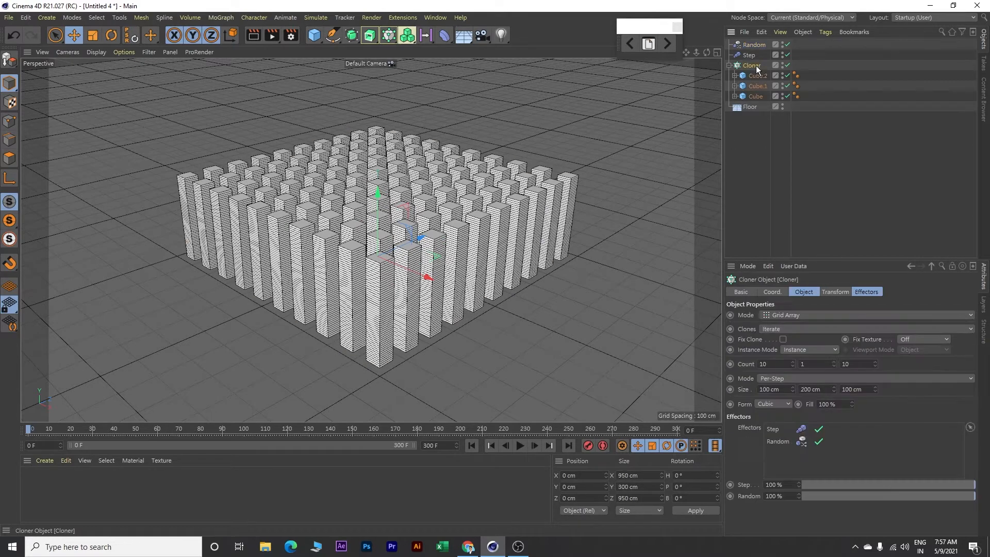
{"action": "left_click", "coordinate": [220, 16]}
{"action": "mouse_move", "coordinate": [228, 36]}
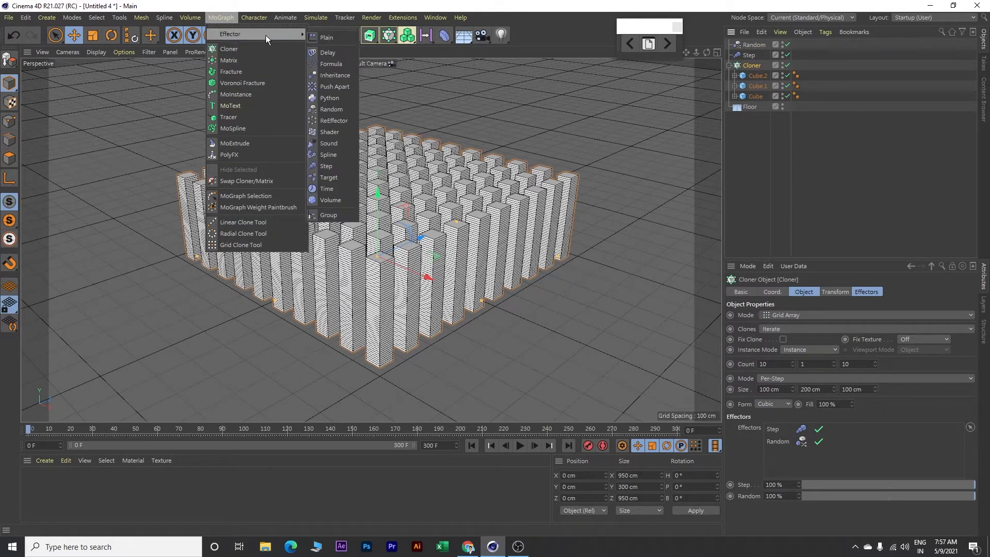
{"action": "left_click", "coordinate": [336, 52]}
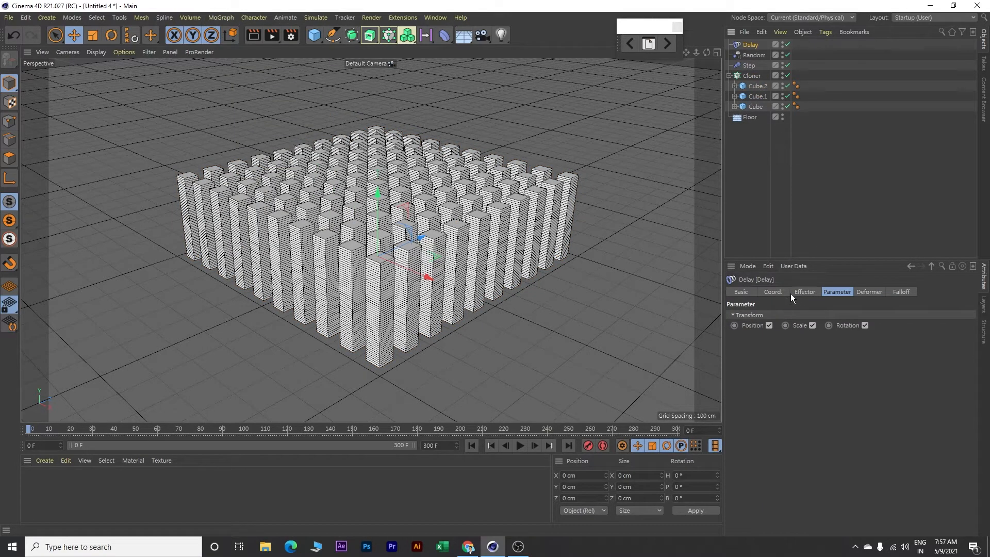
Set the Delay effector's strength to 60% and its mode to Spring
{"action": "left_click", "coordinate": [805, 292]}
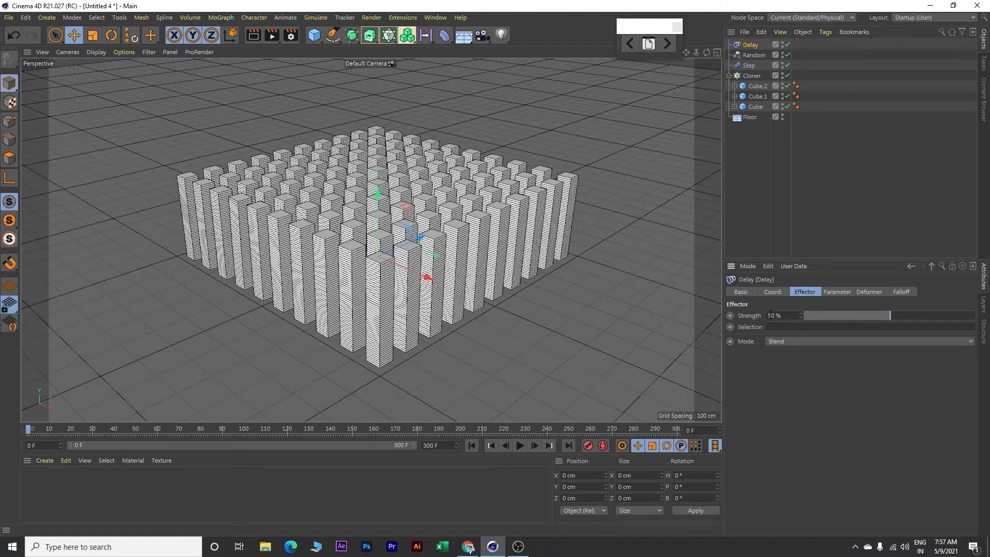
{"action": "left_click", "coordinate": [787, 316]}
{"action": "type", "text": "60"}
{"action": "key", "text": "Return"}
{"action": "left_click", "coordinate": [799, 341]}
{"action": "left_click", "coordinate": [785, 376]}
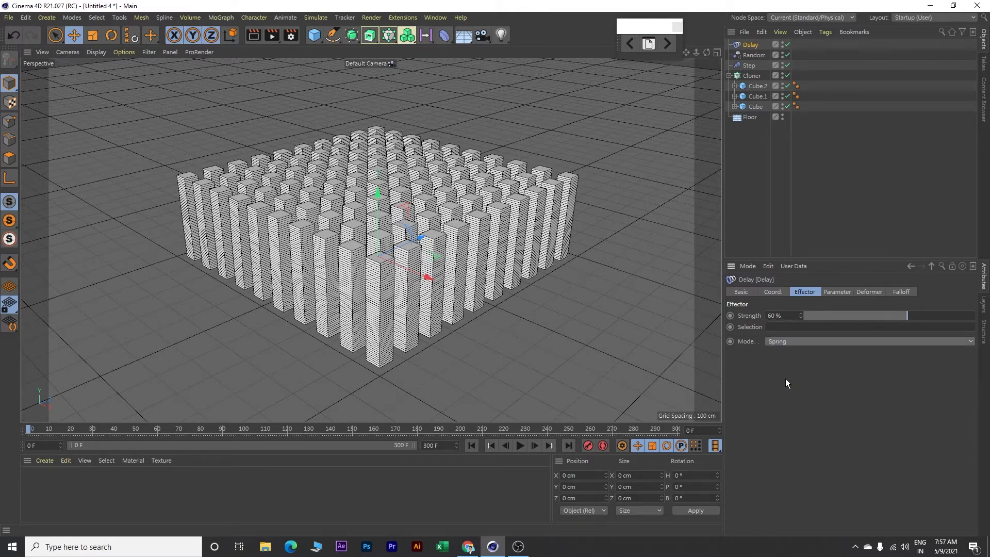
Add a Shader effector to the cloner and turn off its scale transform
{"action": "left_click", "coordinate": [752, 76]}
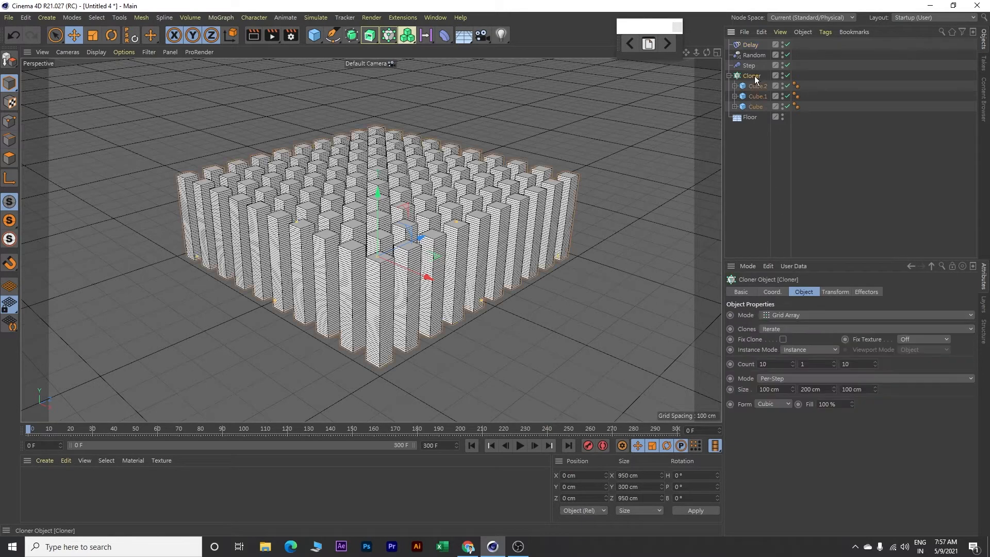
{"action": "left_click", "coordinate": [228, 16]}
{"action": "mouse_move", "coordinate": [231, 33]}
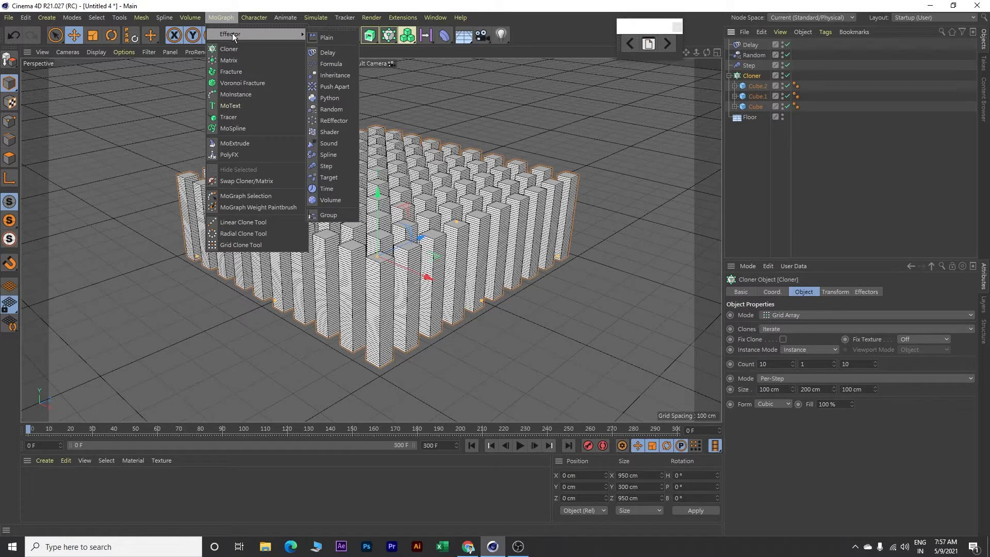
{"action": "left_click", "coordinate": [332, 133]}
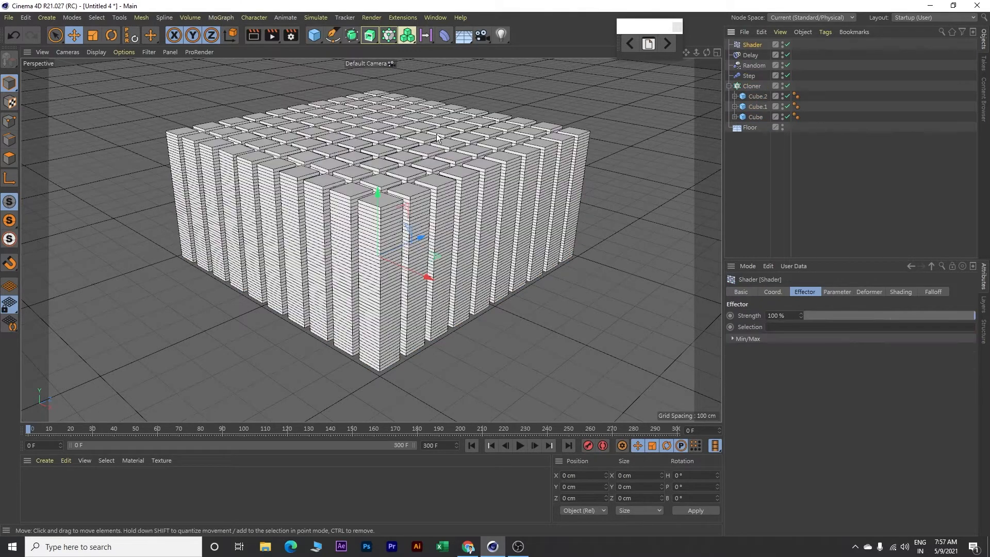
{"action": "left_click", "coordinate": [835, 292]}
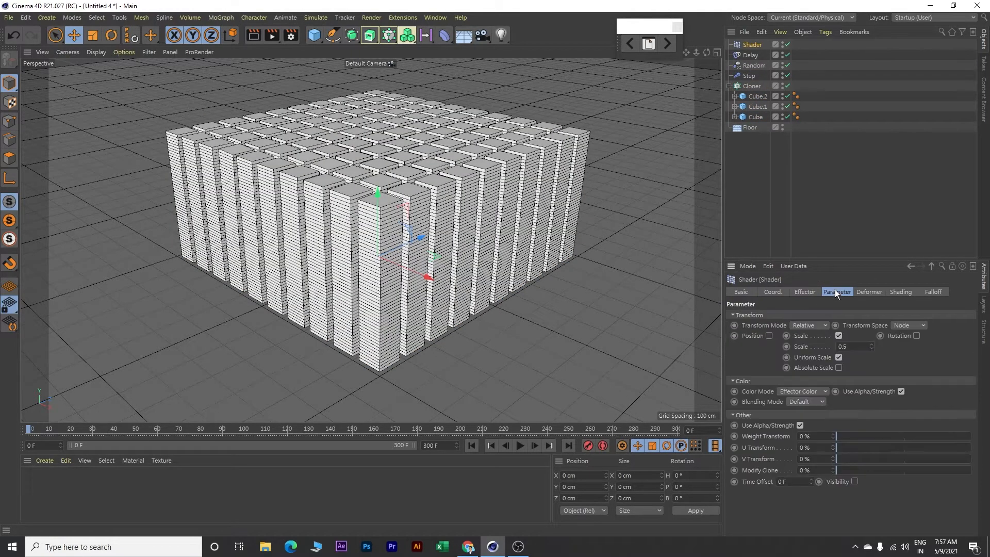
{"action": "left_click", "coordinate": [838, 336]}
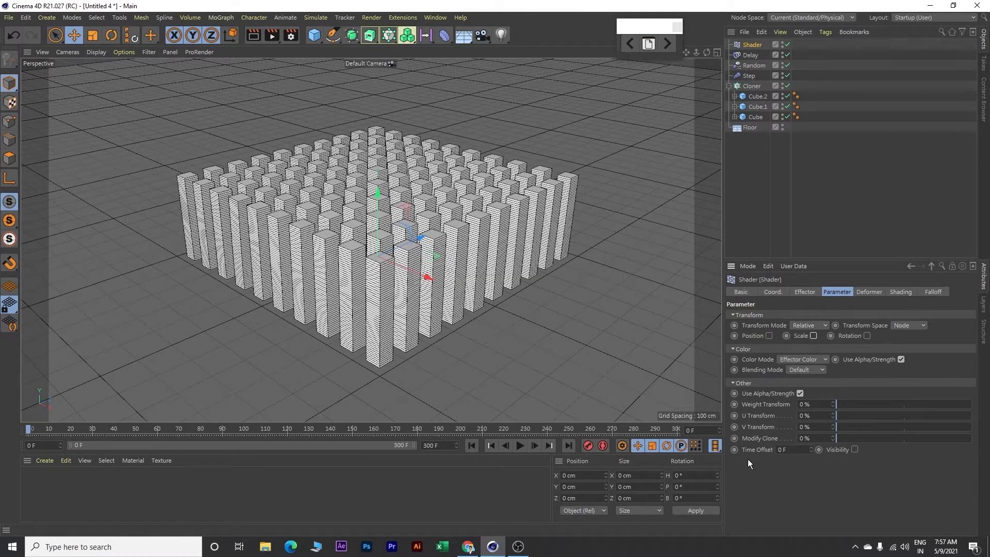
Set the Shader effector's time offset to 10 frames
{"action": "double_click", "coordinate": [782, 449]}
{"action": "type", "text": "10"}
{"action": "key", "text": "Return"}
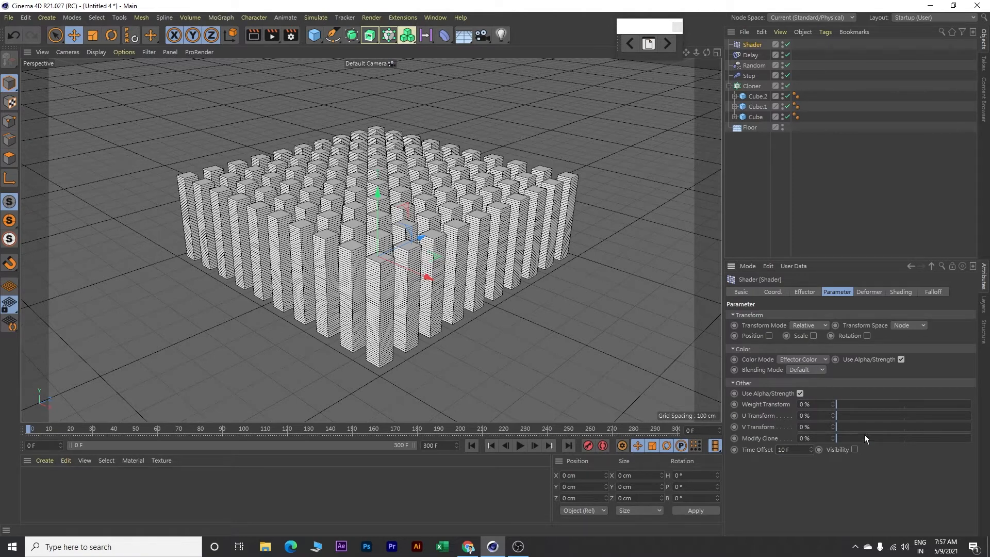
Play the clone grid's animation with the effectors applied and return to the first frame
{"action": "left_click", "coordinate": [519, 445]}
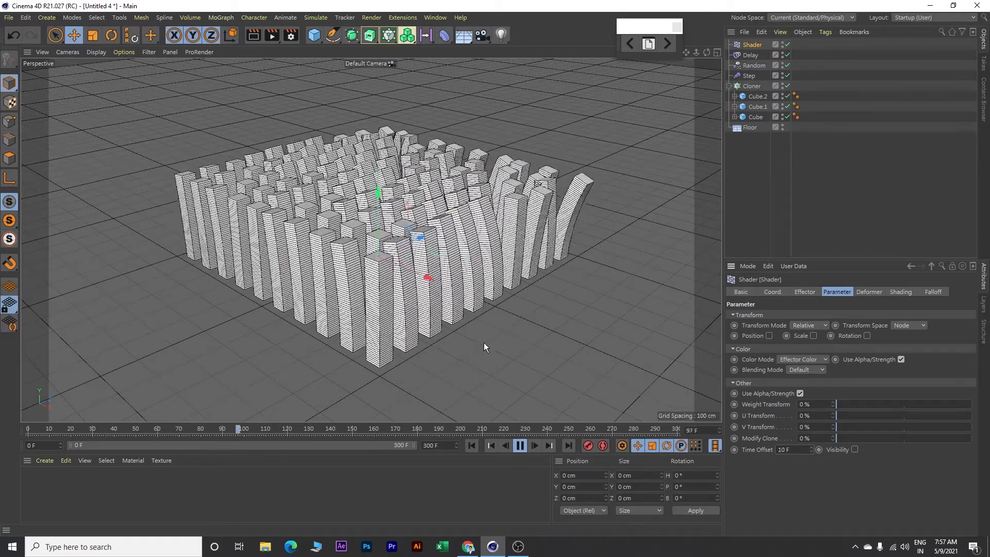
{"action": "left_click", "coordinate": [520, 446]}
{"action": "left_click", "coordinate": [468, 449]}
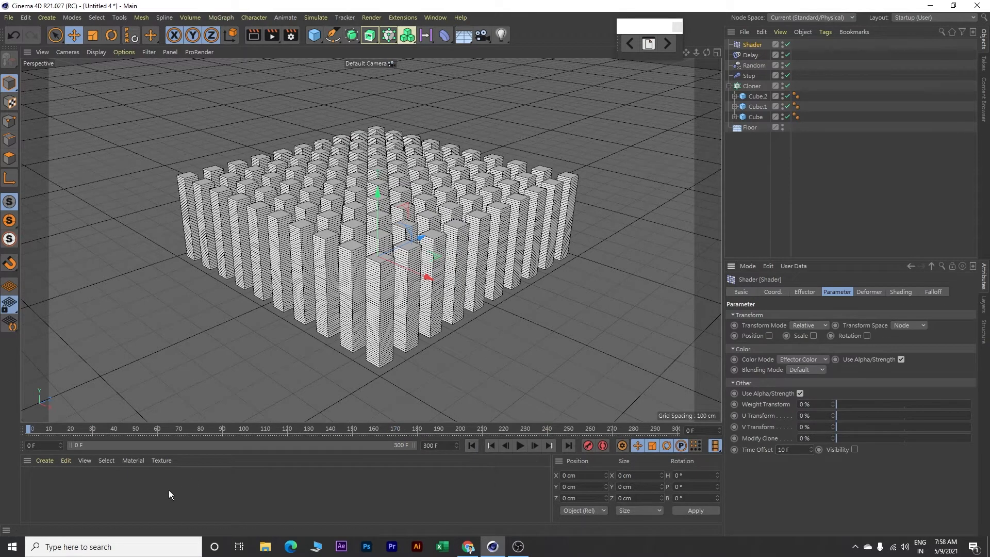
Create a new material and set its color to a bright red with H 351°, S 98% and V 97%
{"action": "double_click", "coordinate": [56, 488]}
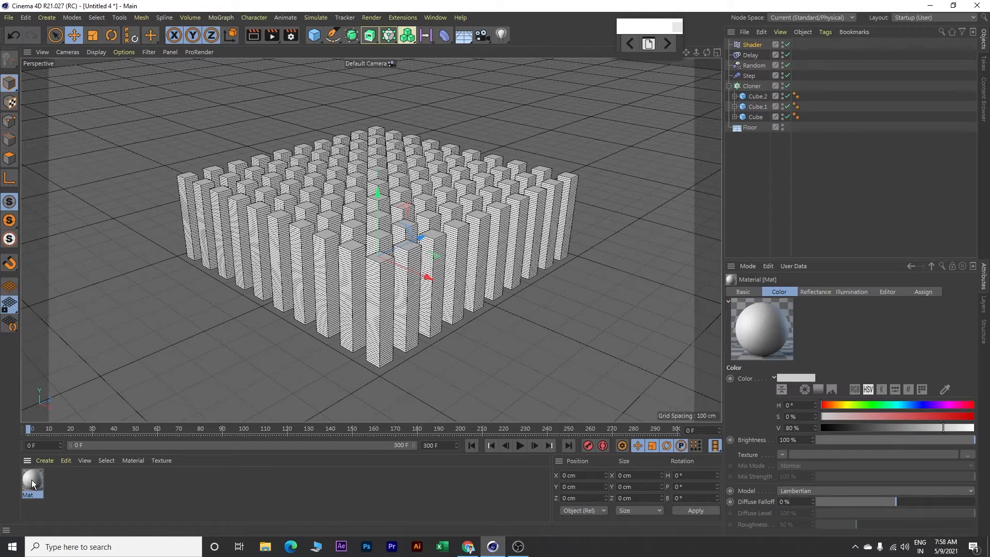
{"action": "double_click", "coordinate": [32, 480]}
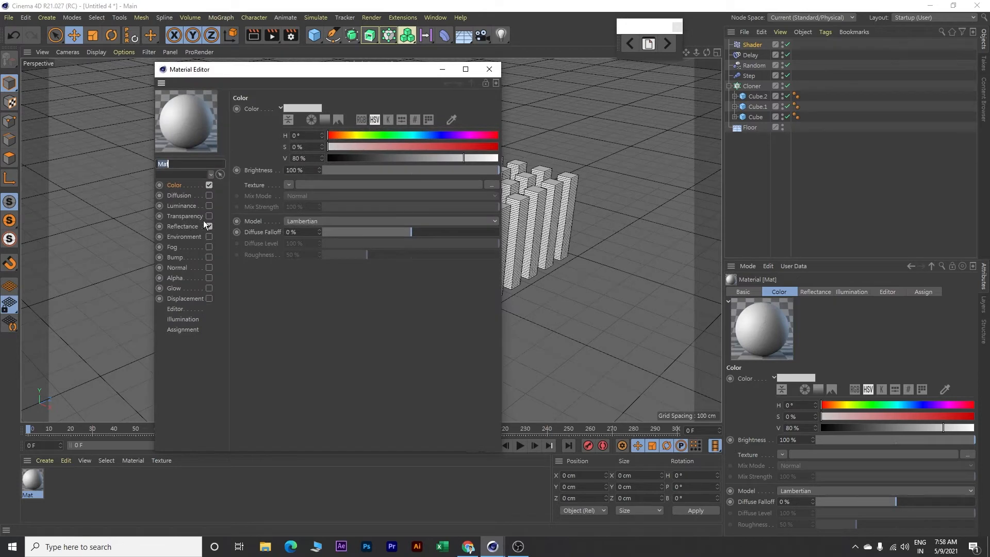
{"action": "left_click", "coordinate": [491, 135]}
{"action": "left_click", "coordinate": [488, 146]}
{"action": "left_click", "coordinate": [492, 157]}
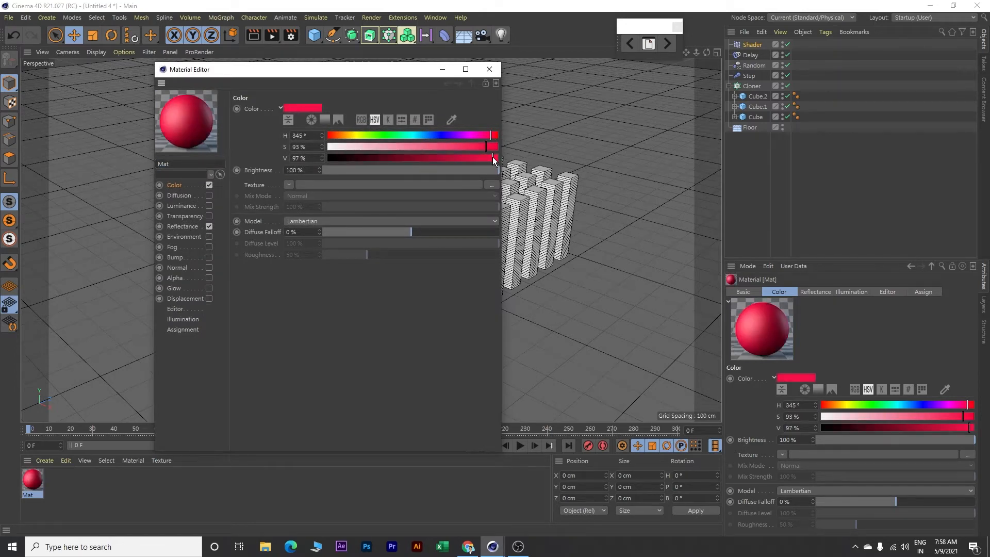
{"action": "left_click", "coordinate": [494, 147]}
{"action": "left_click", "coordinate": [495, 135]}
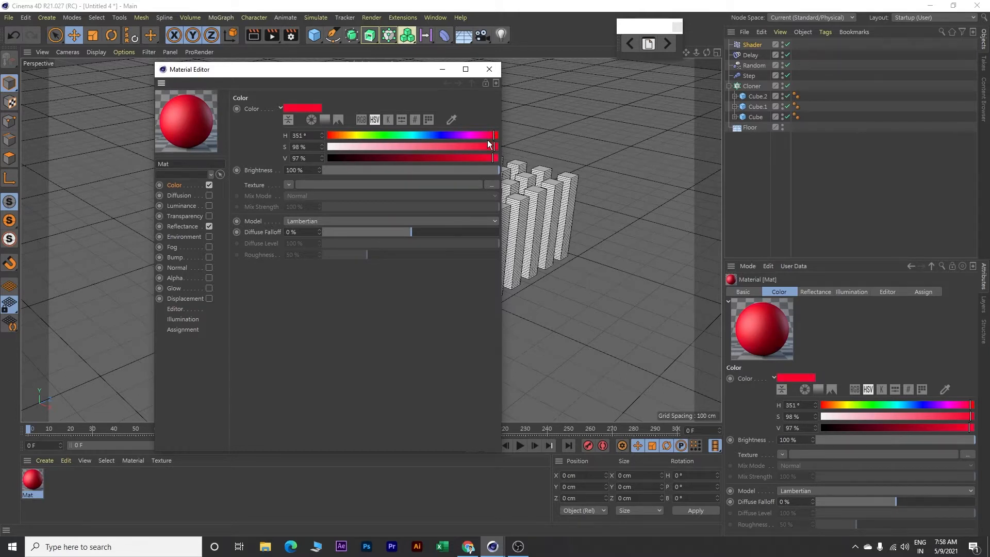
Add a GGX reflectance layer to the red material and set its attenuation to Additive
{"action": "left_click", "coordinate": [192, 228]}
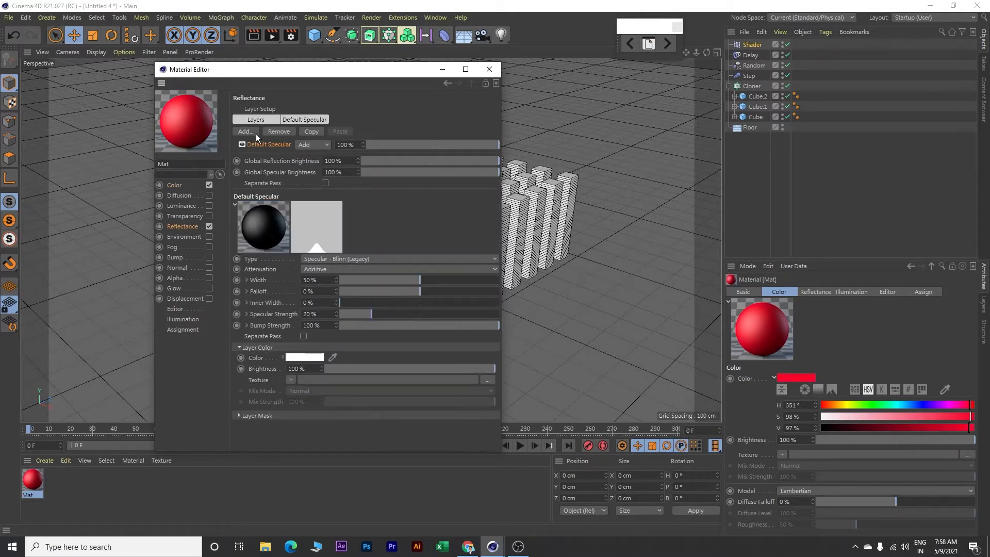
{"action": "left_click", "coordinate": [258, 120]}
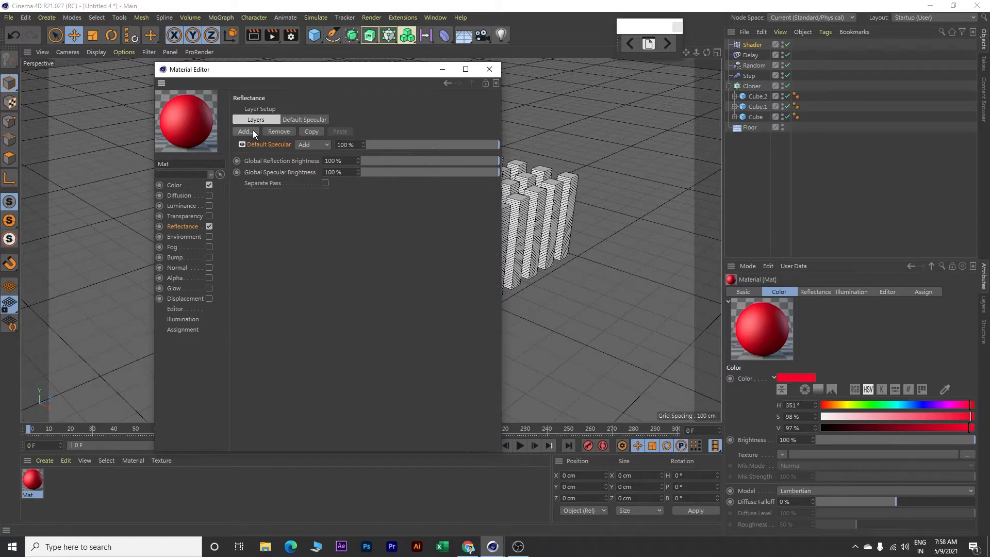
{"action": "left_click", "coordinate": [252, 130]}
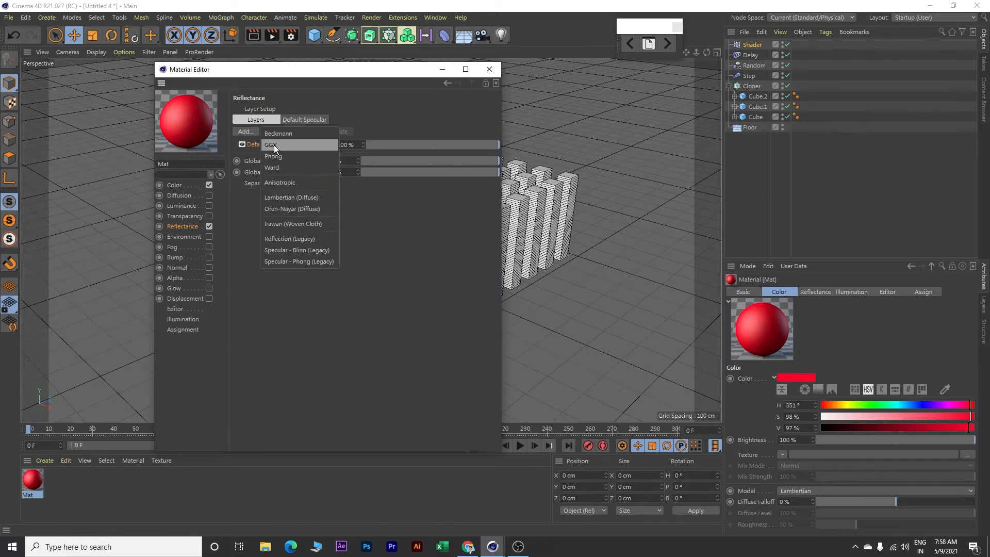
{"action": "left_click", "coordinate": [273, 145]}
{"action": "left_click", "coordinate": [358, 119]}
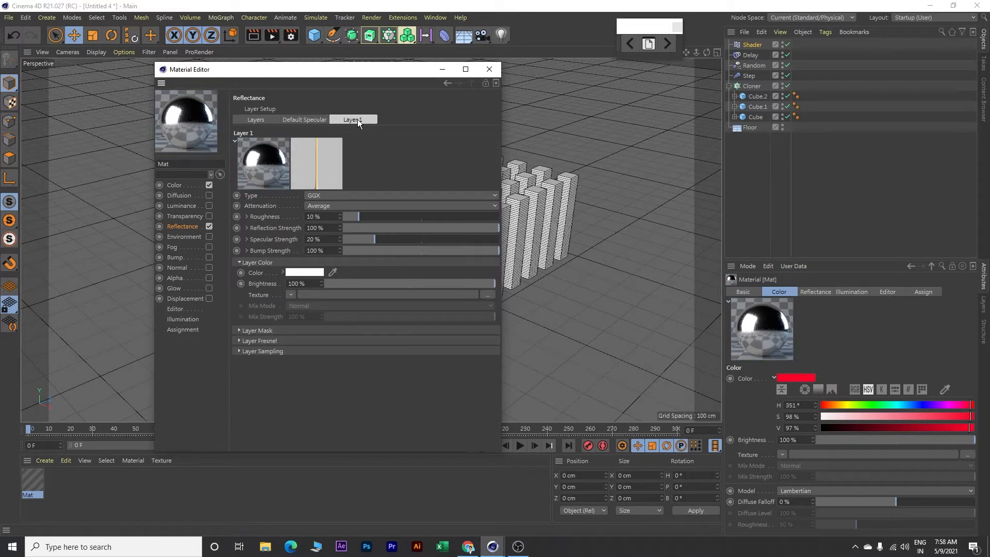
{"action": "left_click", "coordinate": [348, 205]}
{"action": "left_click", "coordinate": [335, 239]}
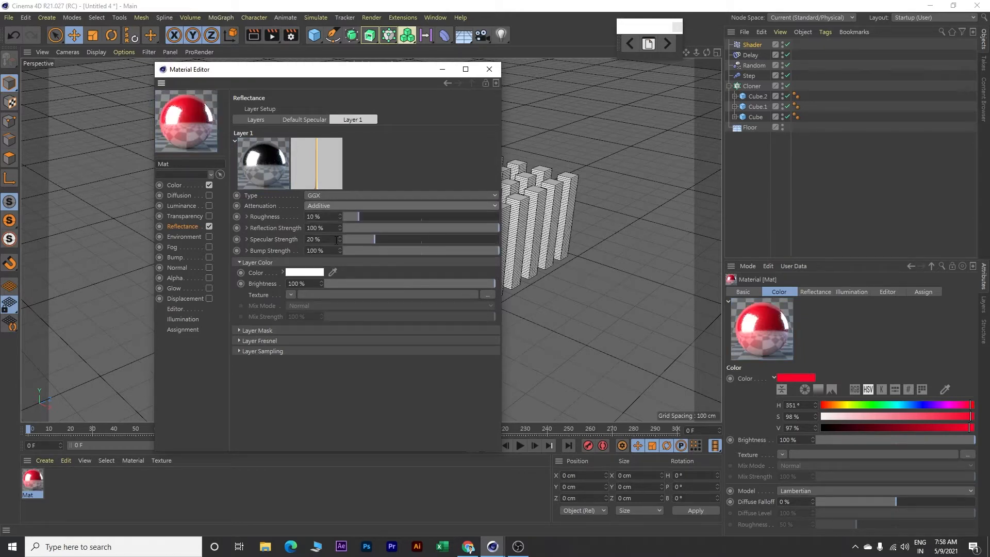
Set the GGX layer's roughness to 0%, reflection strength to 50%, specular strength to 10% and bump strength to 50%
{"action": "double_click", "coordinate": [332, 216]}
{"action": "type", "text": "0"}
{"action": "key", "text": "Tab"}
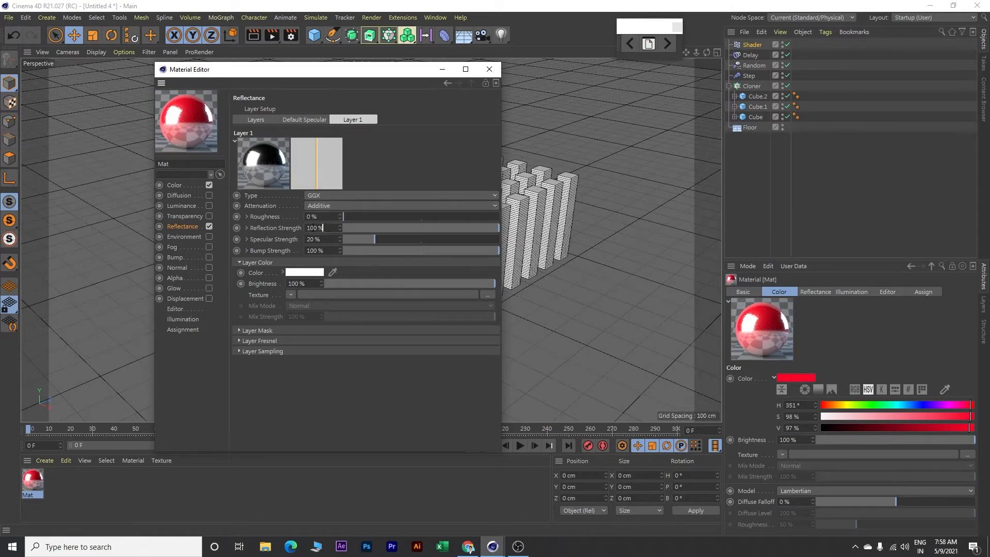
{"action": "type", "text": "50"}
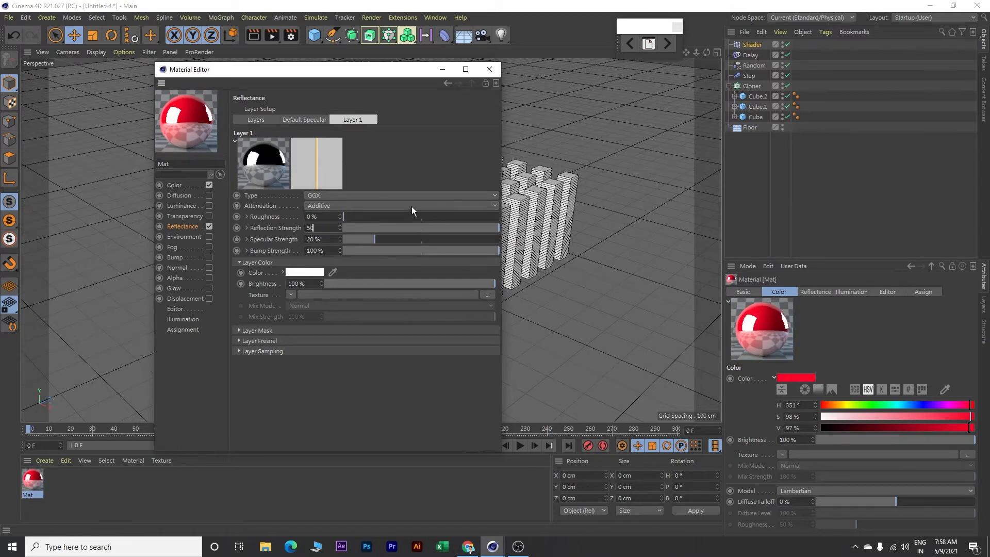
{"action": "key", "text": "Tab"}
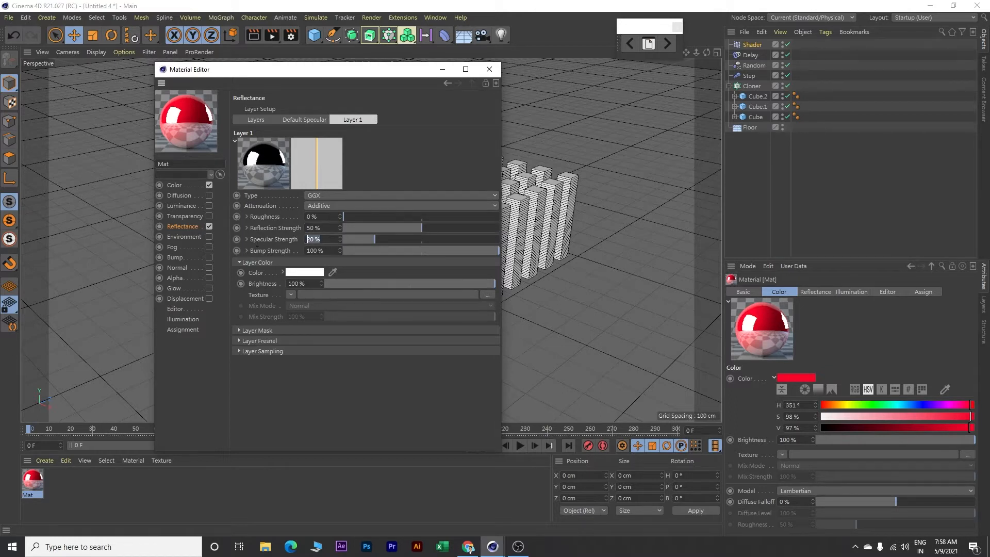
{"action": "type", "text": "10"}
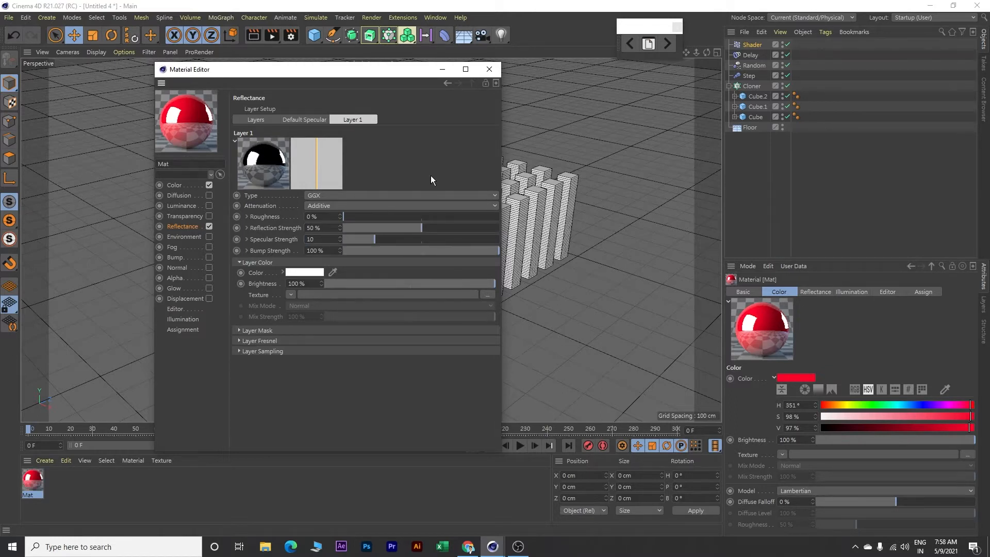
{"action": "key", "text": "Tab"}
{"action": "type", "text": "50"}
{"action": "key", "text": "Tab"}
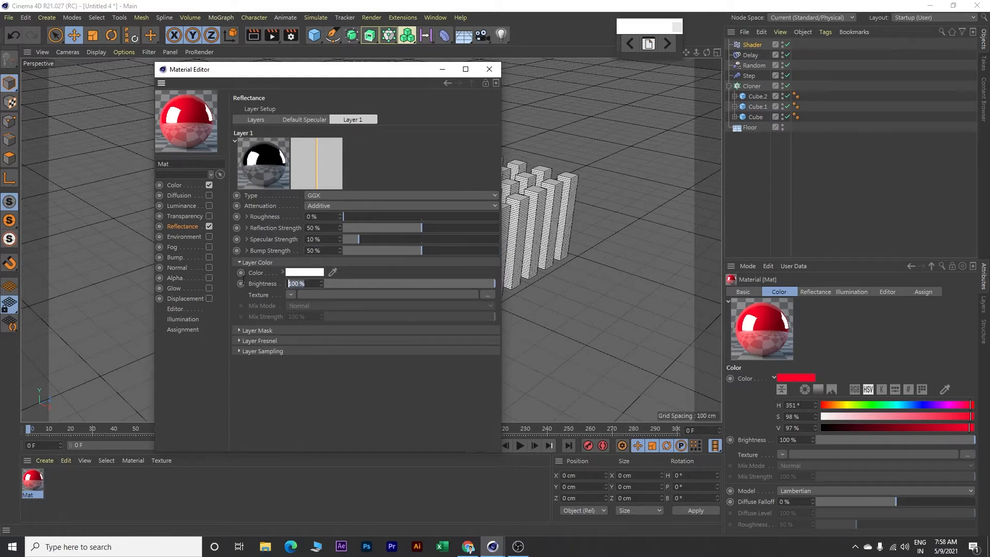
Set the GGX layer color's brightness to 50% and close the red material's editor
{"action": "type", "text": "50"}
{"action": "key", "text": "Return"}
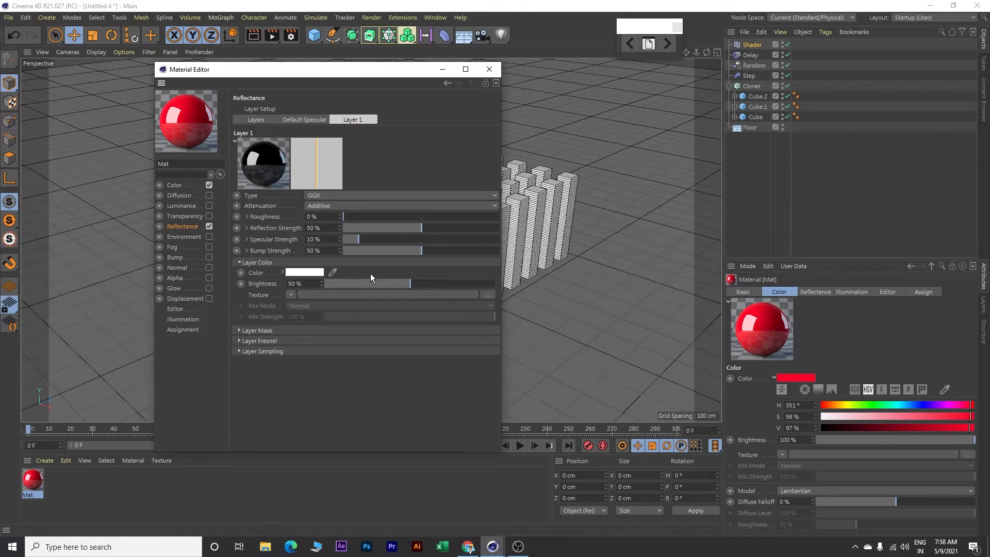
{"action": "left_click", "coordinate": [488, 70]}
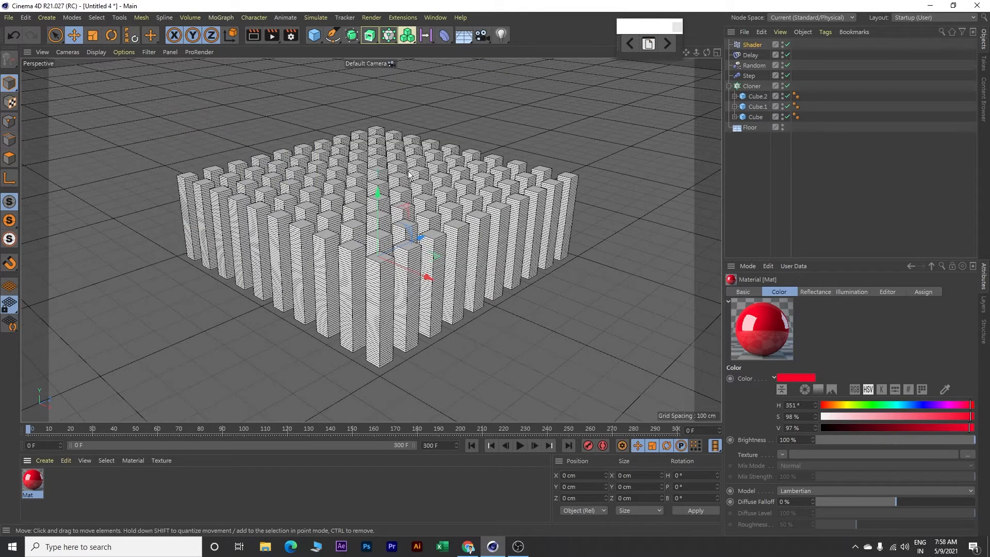
Duplicate the red material and change one copy's color to blue with H 214°, S 94% and V 82%
{"action": "left_click", "coordinate": [61, 479]}
{"action": "left_click", "coordinate": [36, 482]}
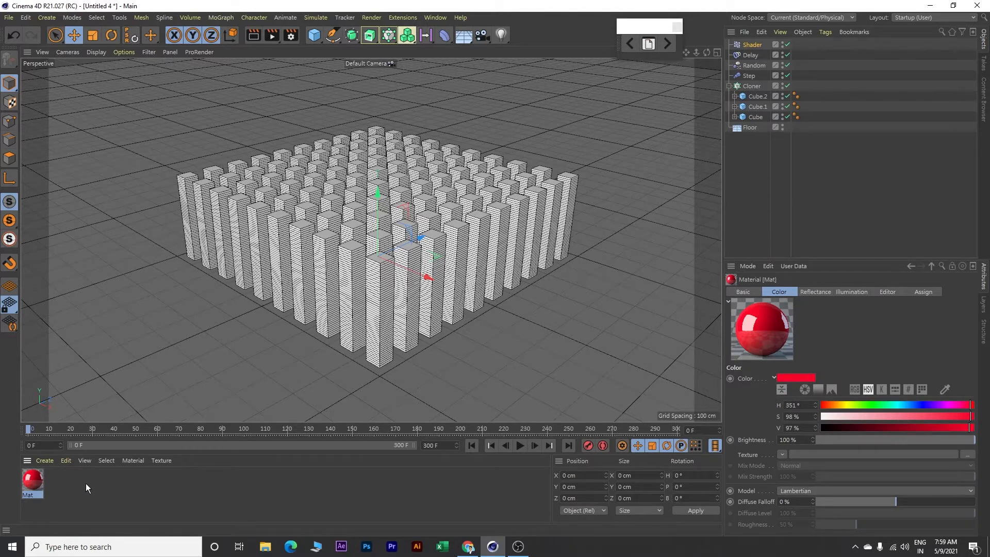
{"action": "key", "text": "ctrl+c"}
{"action": "key", "text": "ctrl+v"}
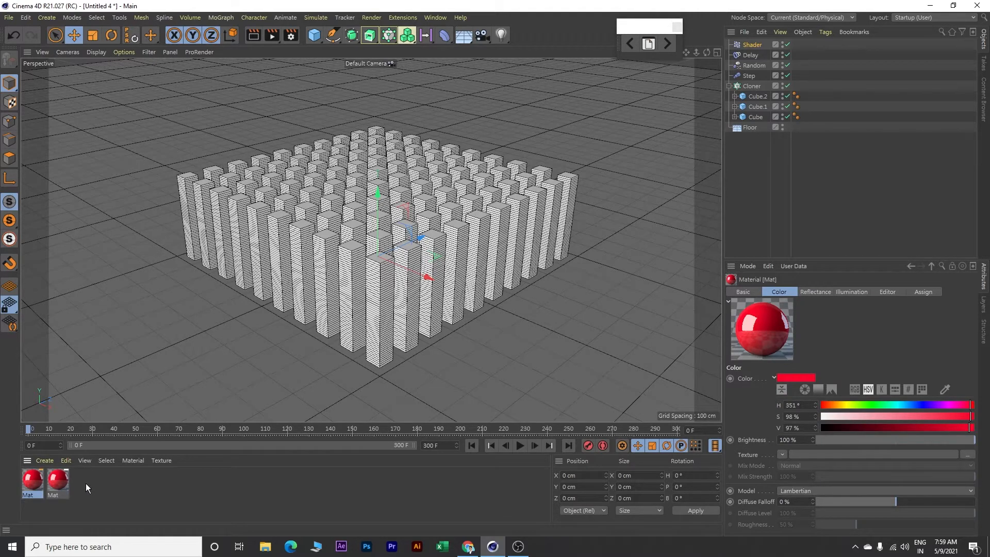
{"action": "double_click", "coordinate": [34, 481]}
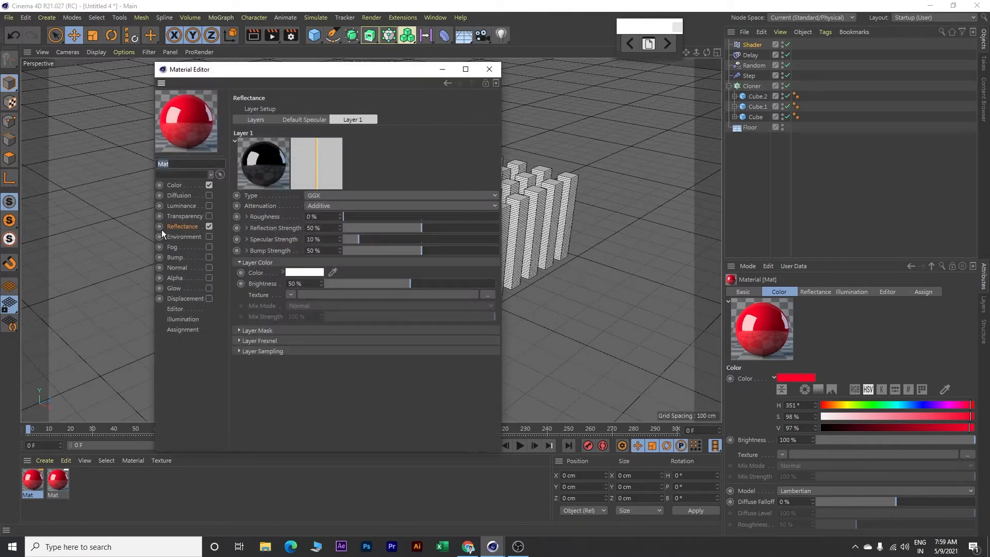
{"action": "left_click", "coordinate": [176, 187]}
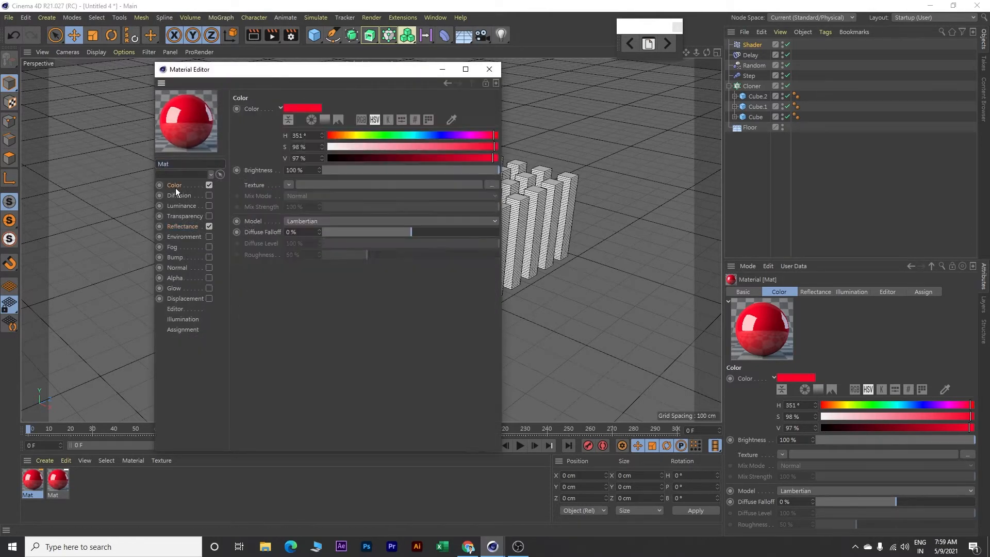
{"action": "left_click", "coordinate": [429, 134]}
{"action": "left_click", "coordinate": [482, 147]}
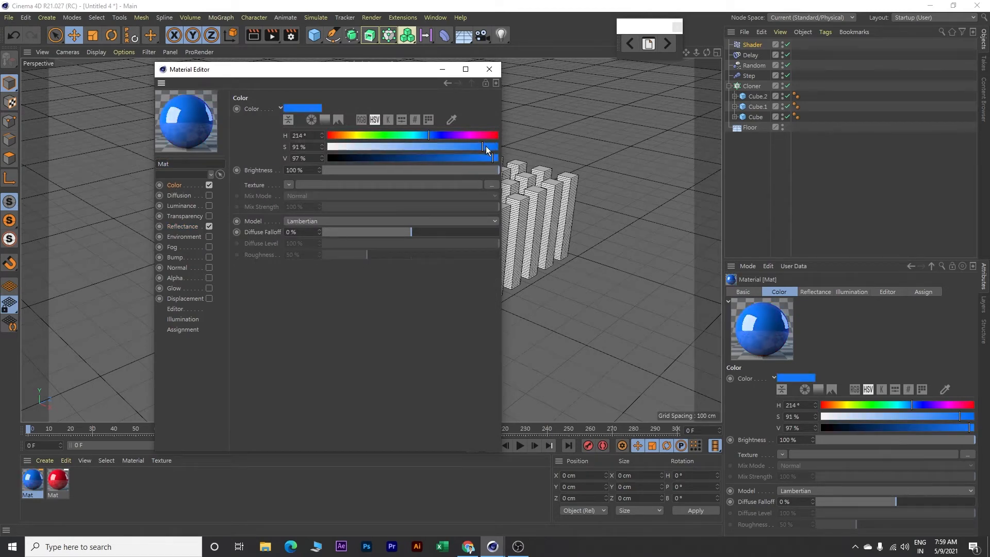
{"action": "left_click_drag", "start_coordinate": [477, 157], "coordinate": [468, 158]}
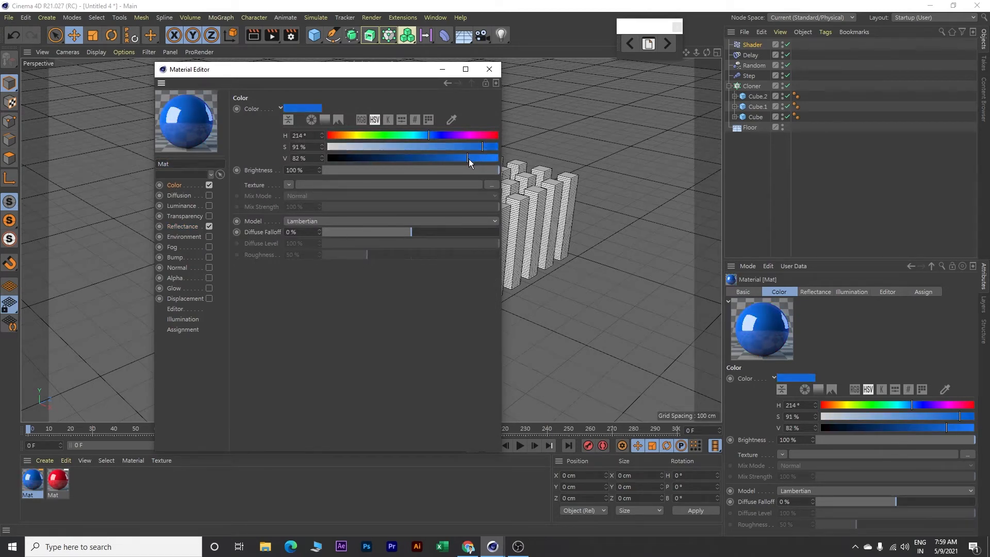
{"action": "left_click", "coordinate": [487, 147]}
{"action": "left_click", "coordinate": [489, 69]}
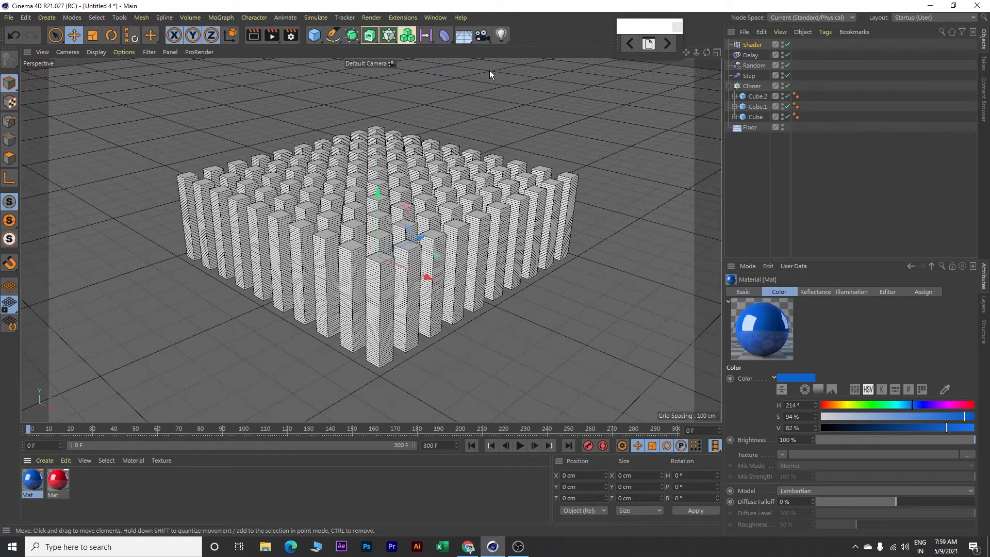
Duplicate the blue material and change one copy's color to green with H 140°, S 93% and V 95%
{"action": "key", "text": "ctrl+c"}
{"action": "key", "text": "ctrl+v"}
{"action": "double_click", "coordinate": [32, 480]}
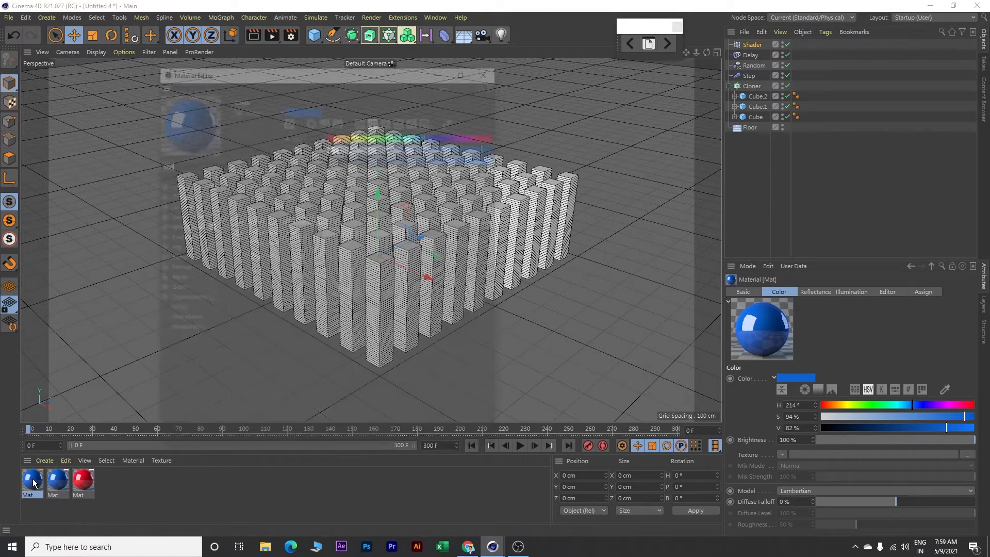
{"action": "left_click", "coordinate": [393, 135]}
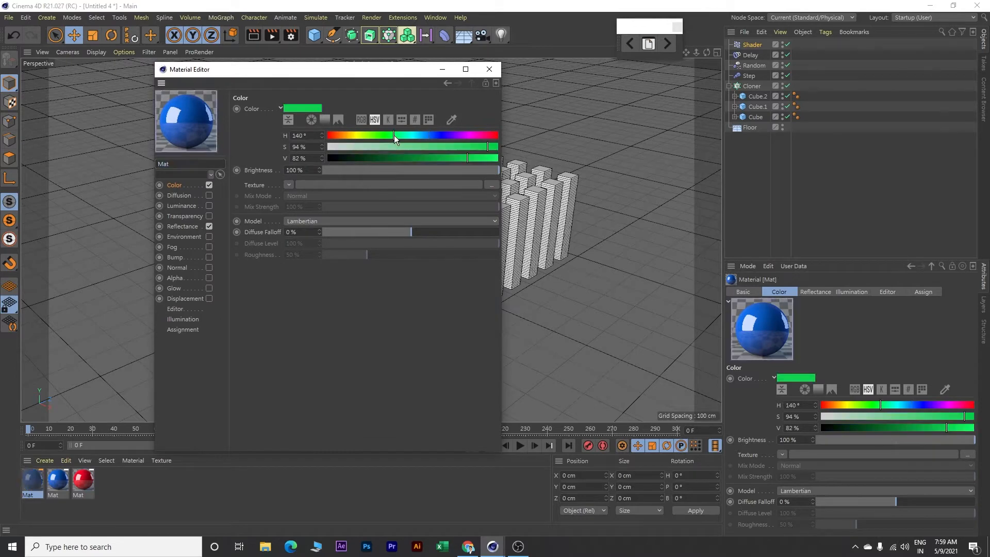
{"action": "left_click", "coordinate": [490, 156]}
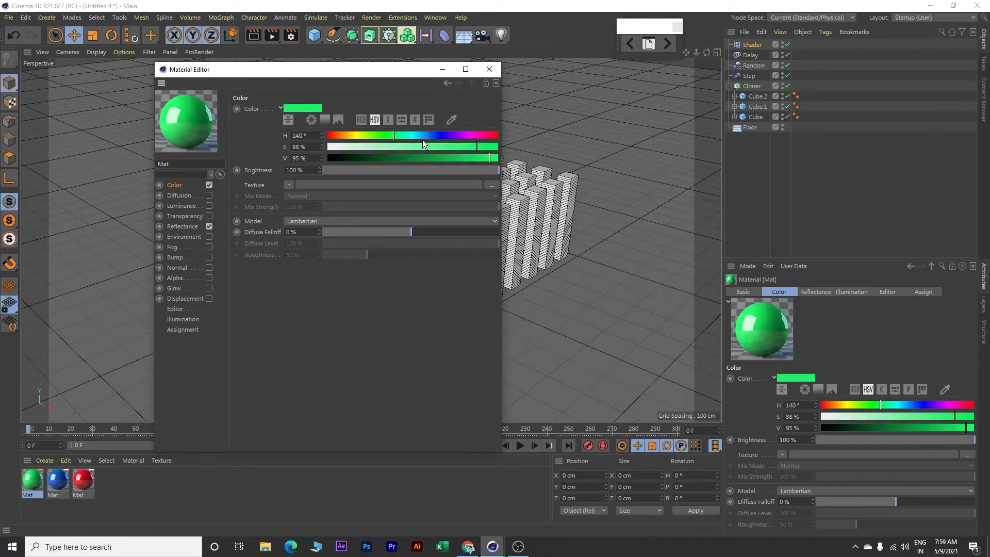
{"action": "left_click", "coordinate": [487, 147]}
{"action": "left_click", "coordinate": [491, 69]}
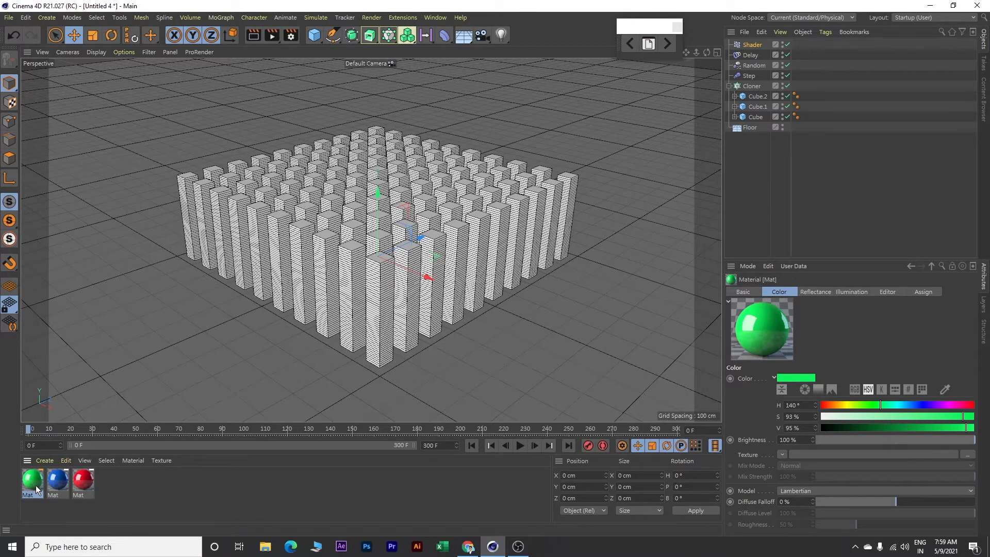
Duplicate the green material and change one copy's color to dark red with H 349°, S 98% and V 56%
{"action": "key", "text": "ctrl+v"}
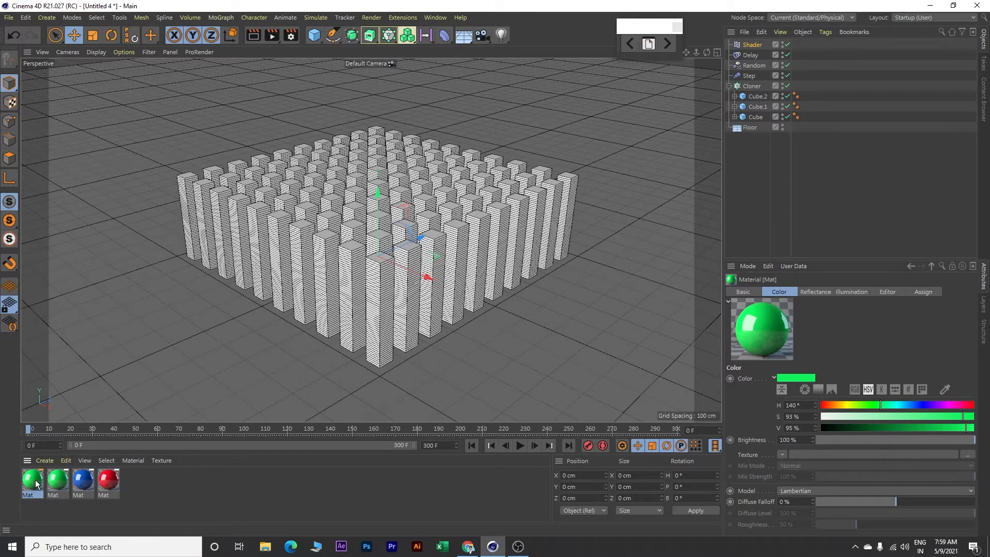
{"action": "double_click", "coordinate": [35, 478]}
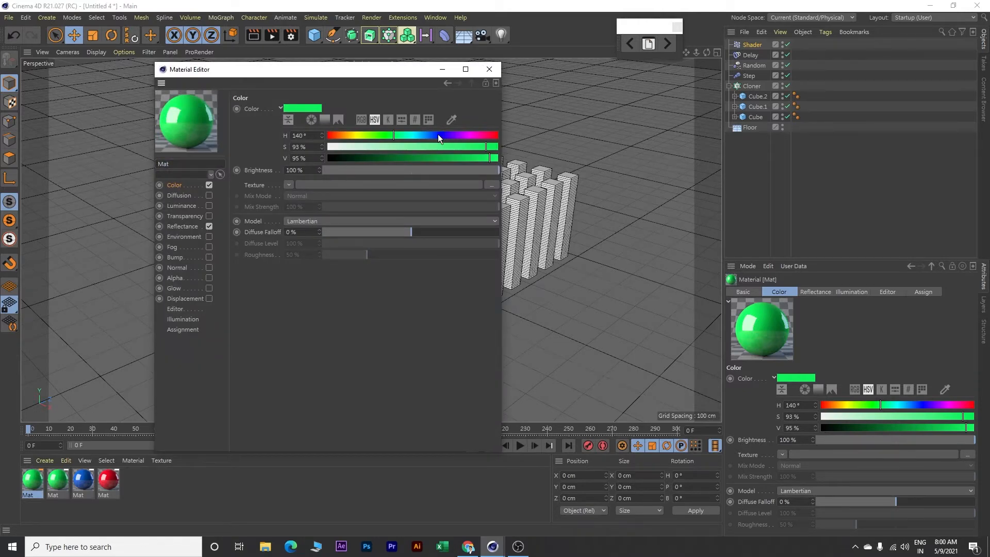
{"action": "left_click_drag", "start_coordinate": [487, 135], "coordinate": [420, 158]}
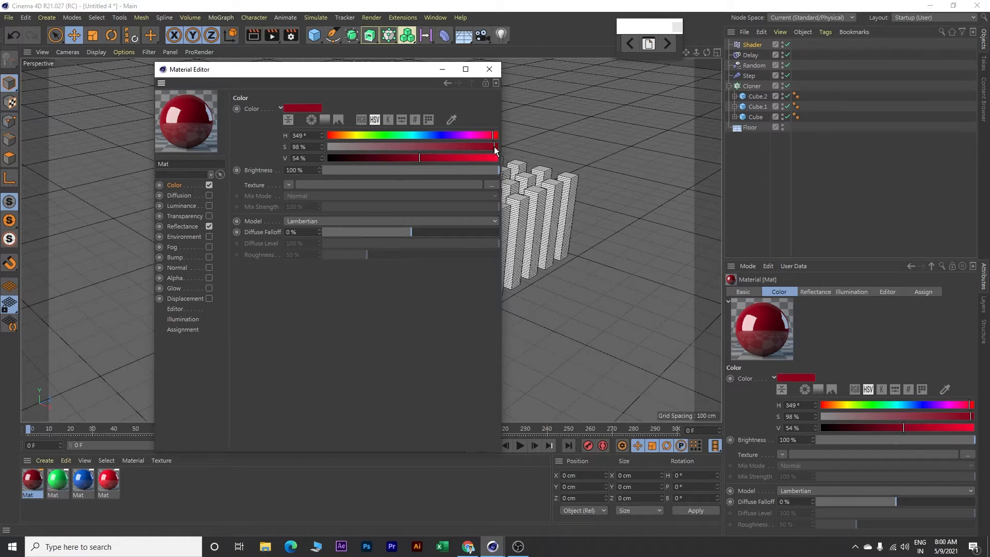
{"action": "left_click_drag", "start_coordinate": [420, 158], "coordinate": [423, 157]}
{"action": "left_click", "coordinate": [490, 70]}
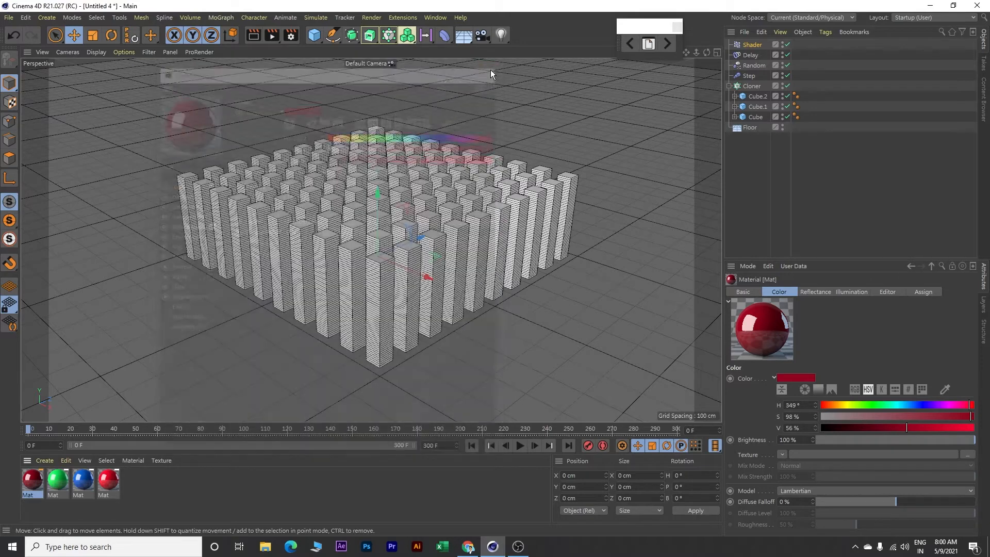
Duplicate the dark red material and turn off the Reflectance channel on one copy
{"action": "key", "text": "ctrl+c"}
{"action": "key", "text": "ctrl+v"}
{"action": "double_click", "coordinate": [35, 477]}
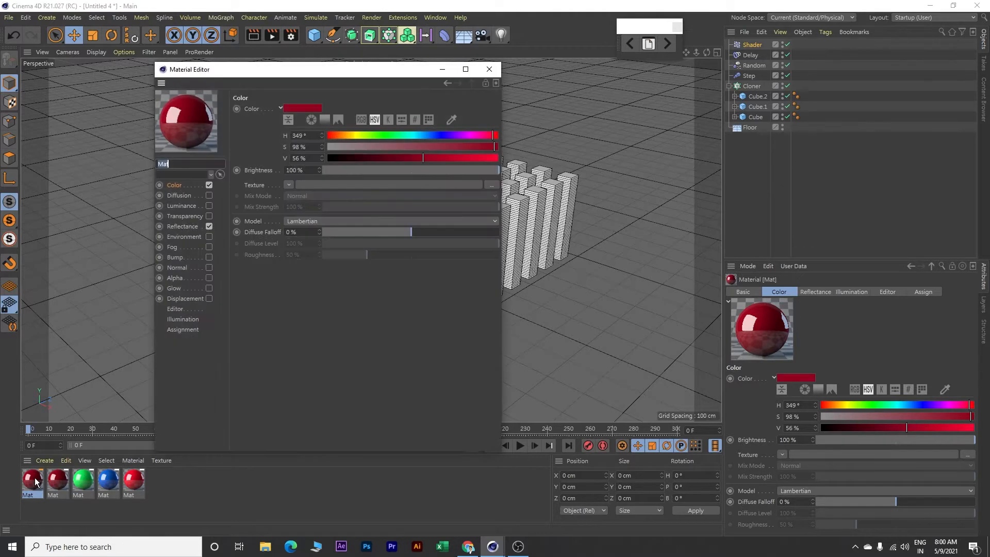
{"action": "left_click", "coordinate": [207, 228]}
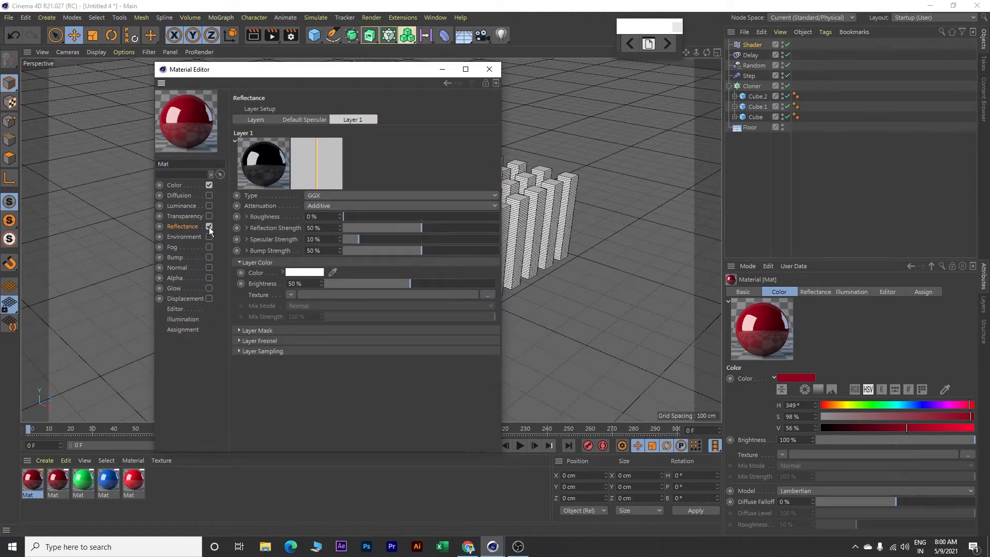
{"action": "left_click", "coordinate": [209, 226]}
Change the non-reflective material's color to cyan with H 184°, S 88% and V 98%
{"action": "left_click", "coordinate": [180, 184]}
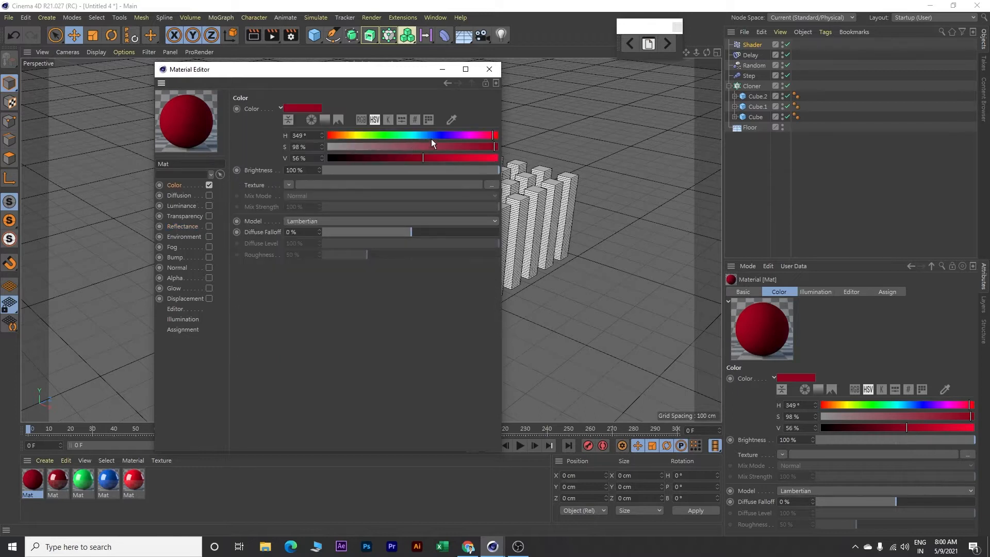
{"action": "left_click", "coordinate": [417, 134]}
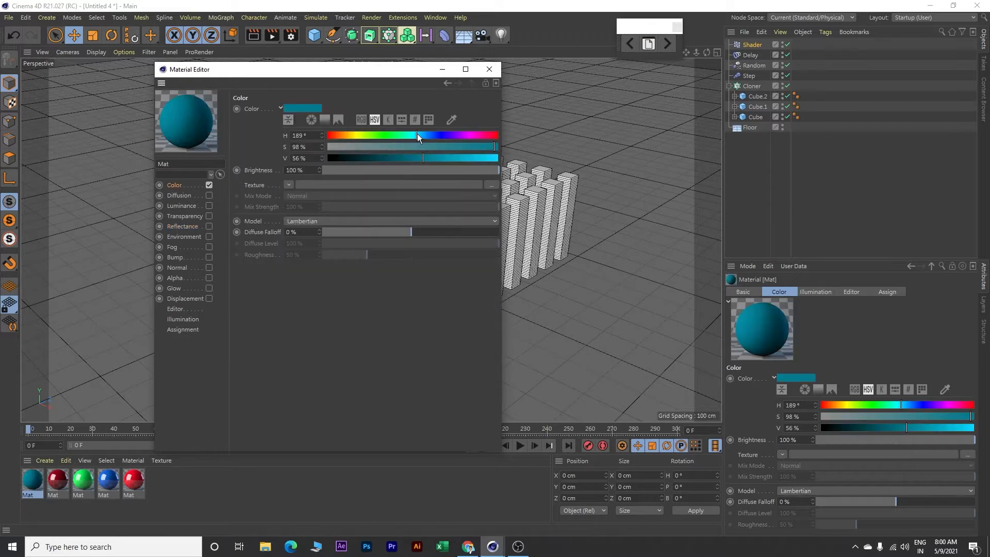
{"action": "left_click", "coordinate": [490, 158]}
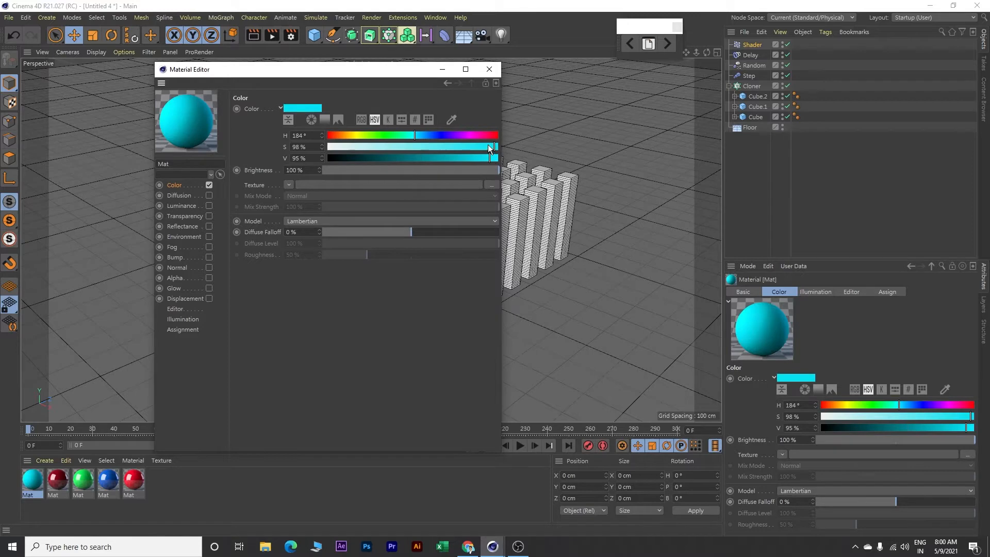
{"action": "left_click", "coordinate": [495, 156]}
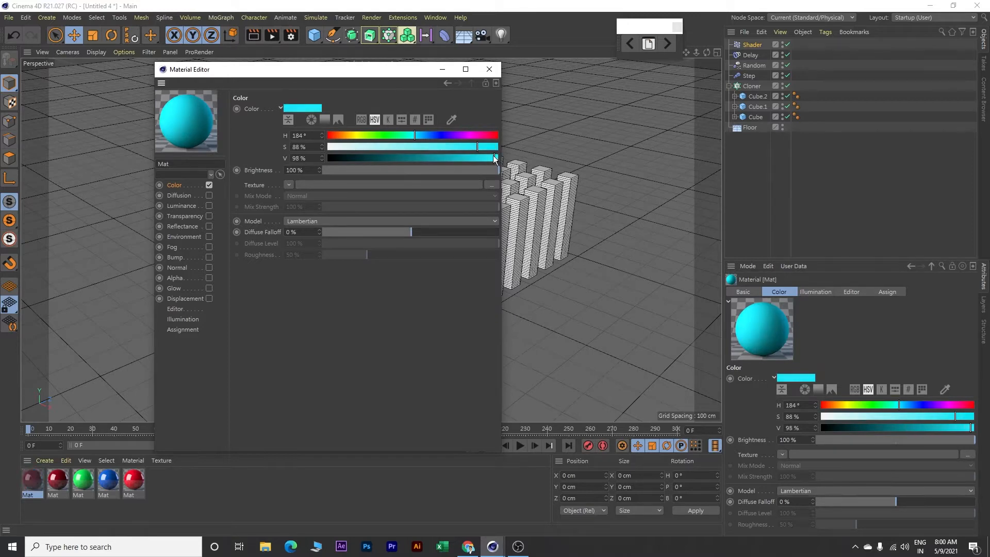
{"action": "left_click", "coordinate": [490, 71]}
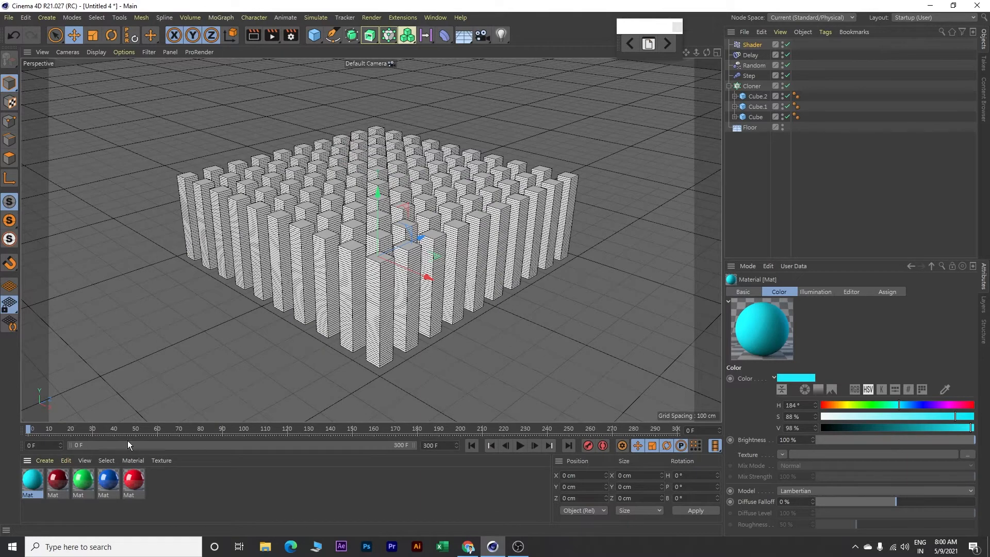
Apply the cyan material to the floor, and the bright red, blue and green materials to Cube, Cube.1 and Cube.2
{"action": "left_click_drag", "start_coordinate": [33, 480], "coordinate": [172, 361]}
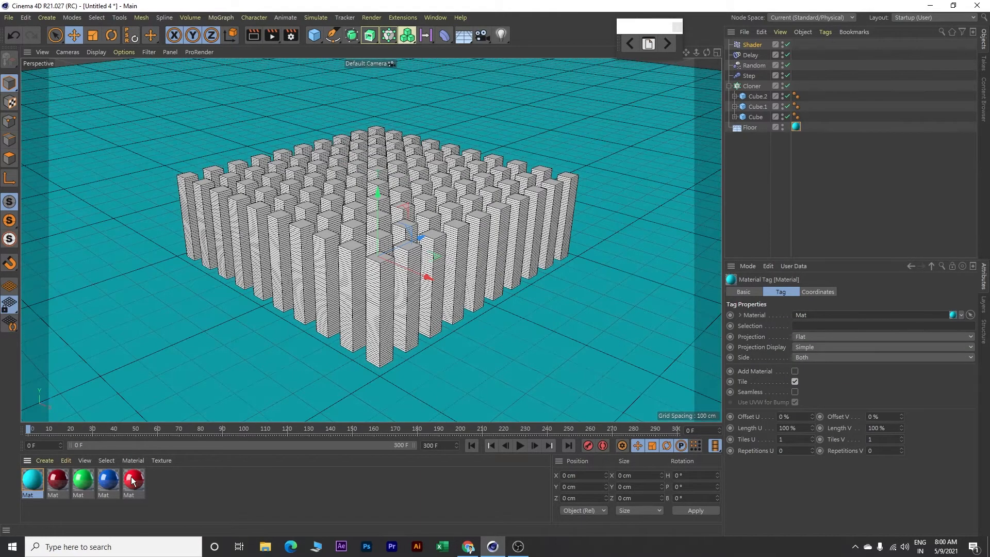
{"action": "left_click_drag", "start_coordinate": [147, 468], "coordinate": [759, 117]}
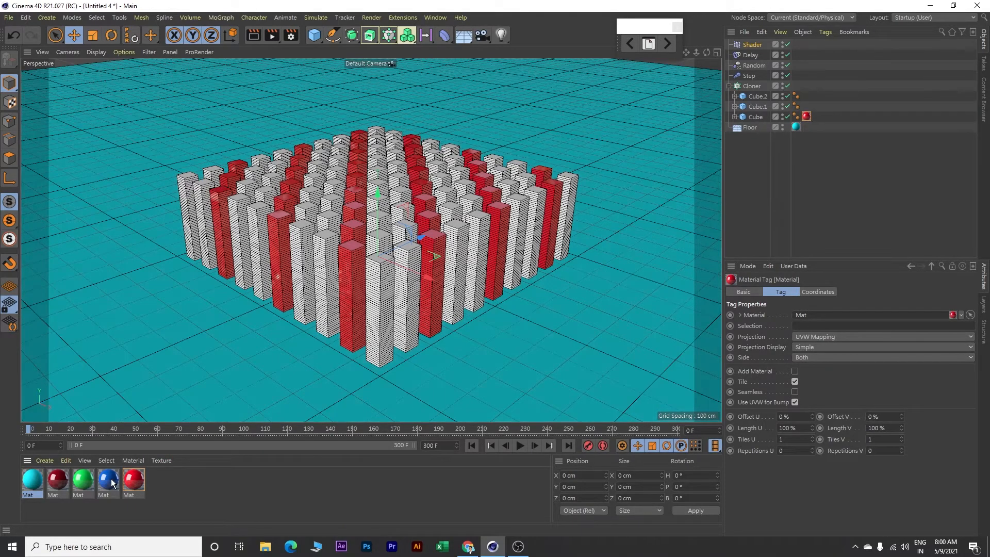
{"action": "left_click_drag", "start_coordinate": [111, 484], "coordinate": [418, 330]}
{"action": "left_click_drag", "start_coordinate": [699, 167], "coordinate": [757, 104]}
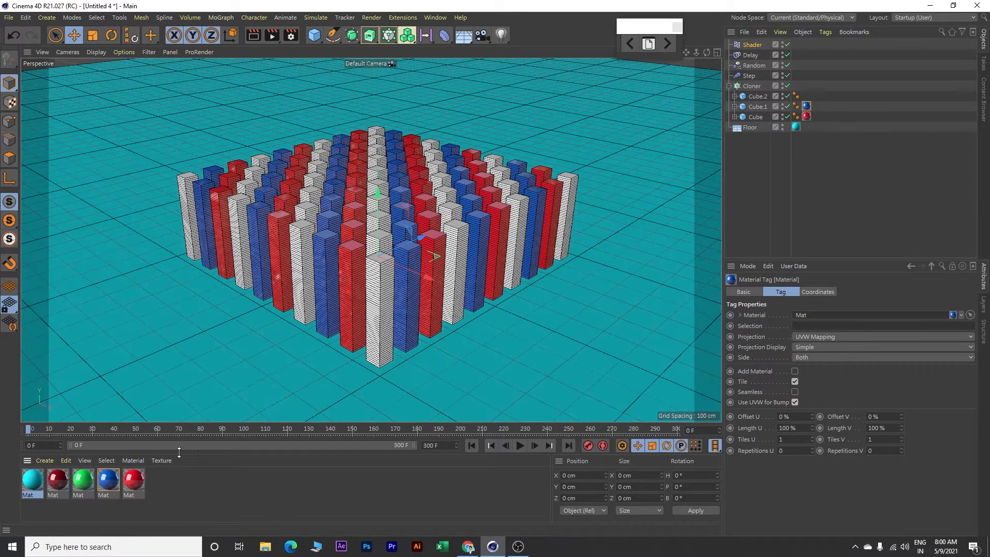
{"action": "left_click_drag", "start_coordinate": [85, 483], "coordinate": [376, 366]}
{"action": "left_click_drag", "start_coordinate": [642, 218], "coordinate": [759, 96]}
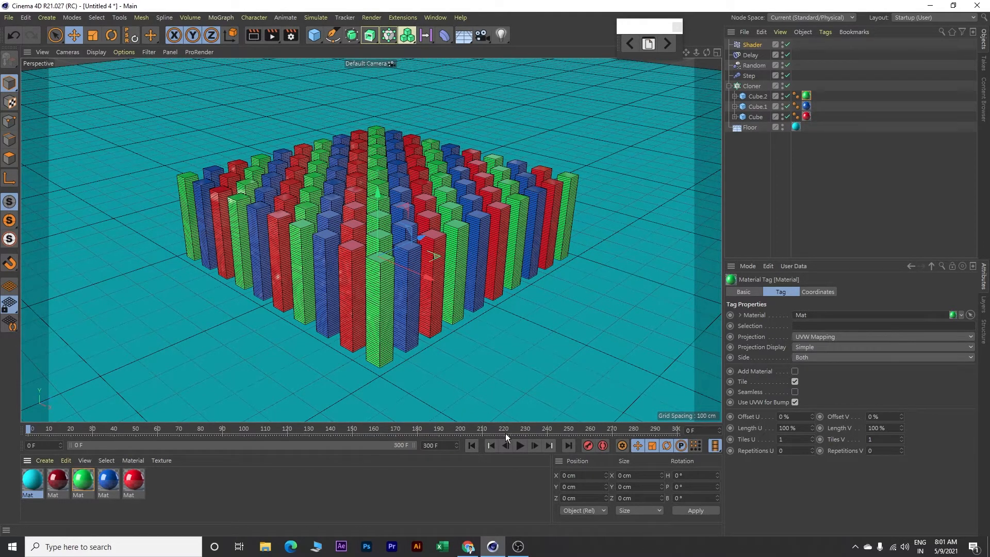
Play the animation with the colored clones and floor, stop it and return to the first frame
{"action": "left_click", "coordinate": [519, 446]}
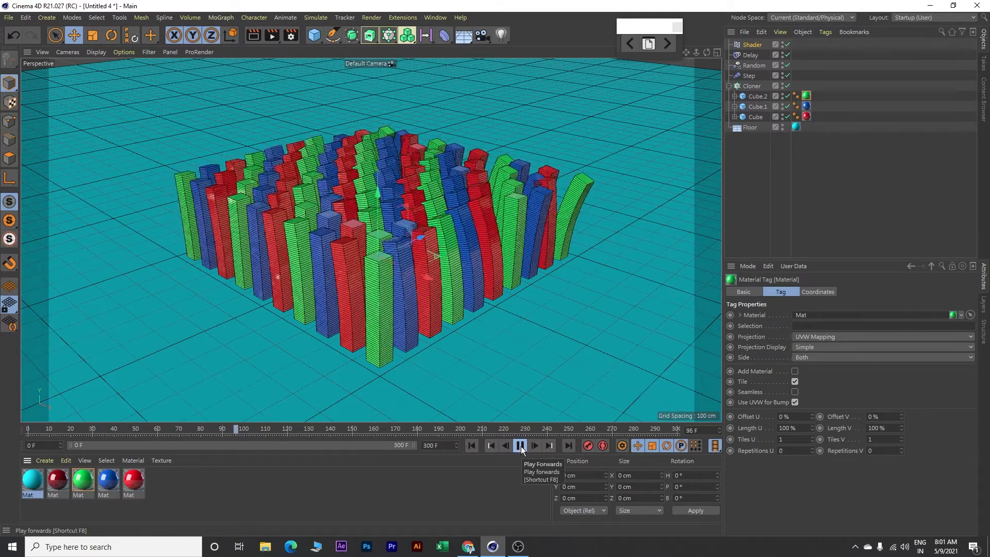
{"action": "left_click", "coordinate": [521, 446]}
{"action": "left_click", "coordinate": [473, 445]}
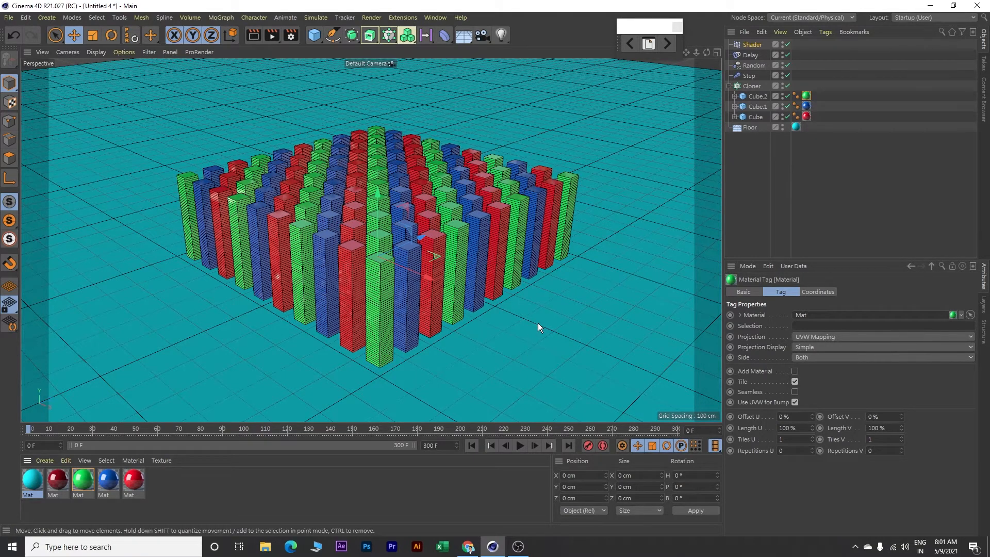
Add a Sky object to the scene
{"action": "left_click", "coordinate": [463, 36]}
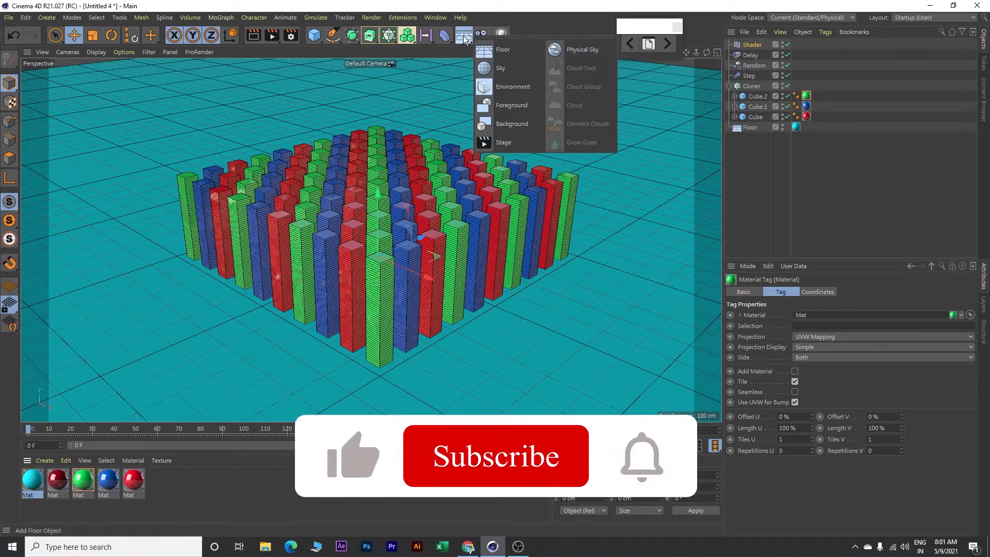
{"action": "left_click", "coordinate": [504, 72]}
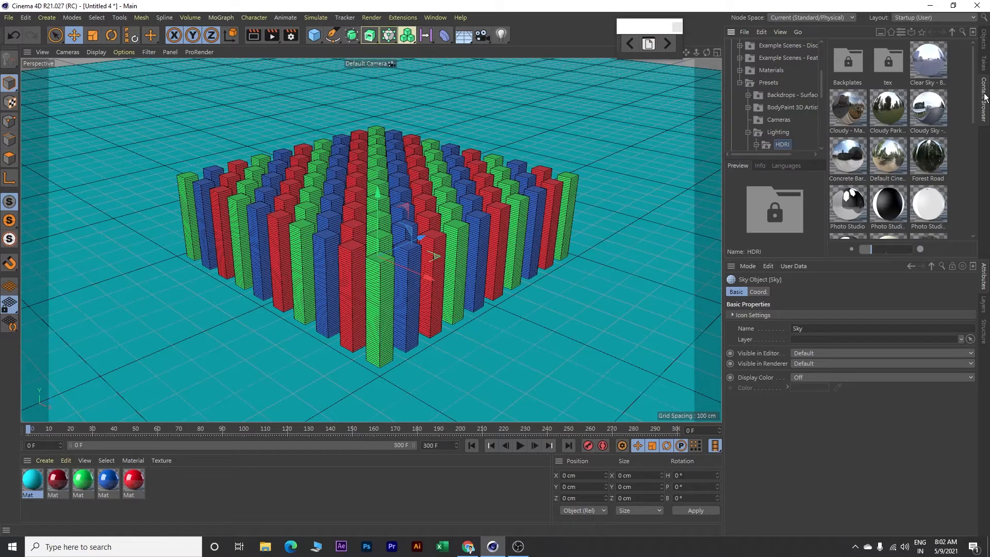
Load the Sunny Promenade HDRI preset as a scene material and disable its Reflectance channel
{"action": "left_click_drag", "start_coordinate": [973, 105], "coordinate": [971, 228]}
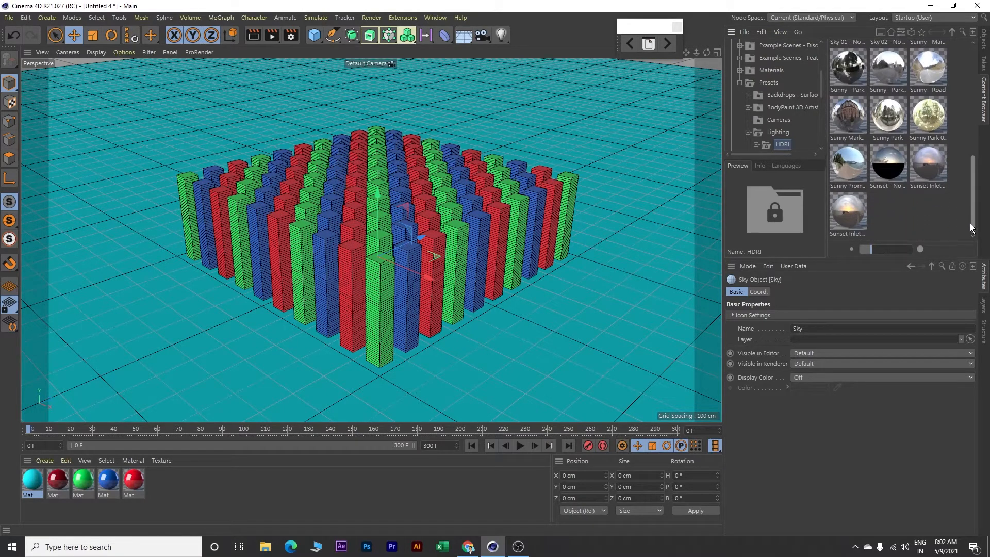
{"action": "left_click", "coordinate": [848, 160]}
{"action": "left_click_drag", "start_coordinate": [563, 314], "coordinate": [194, 486]}
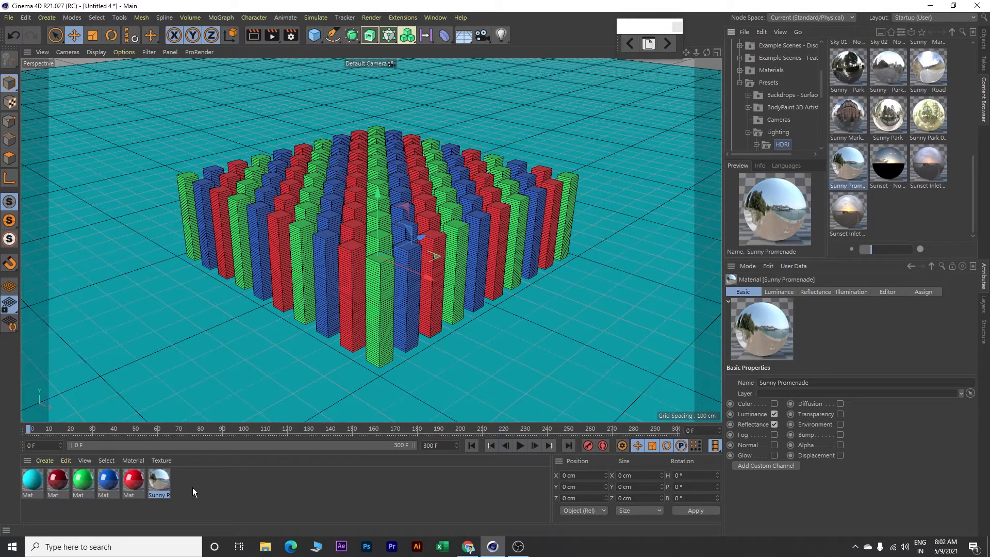
{"action": "double_click", "coordinate": [157, 478]}
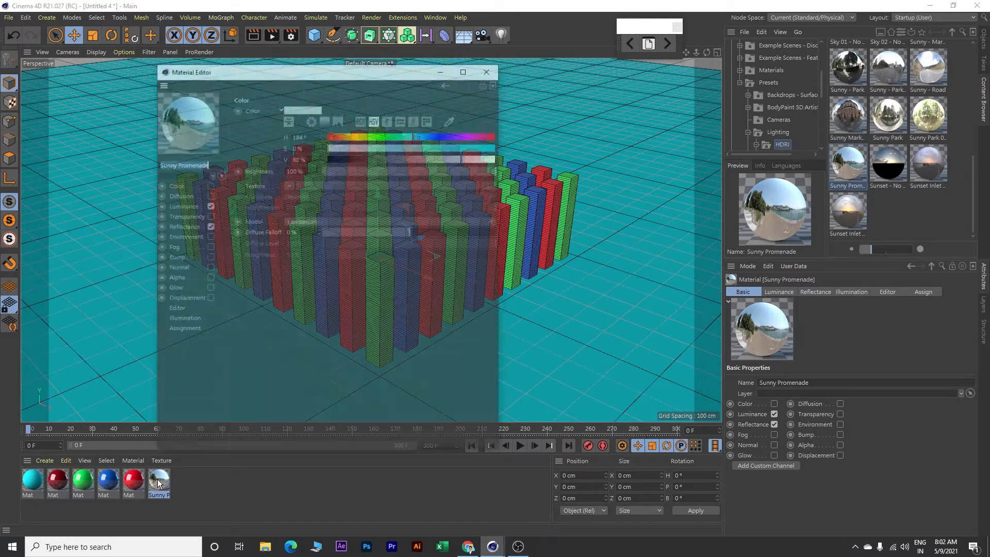
{"action": "left_click", "coordinate": [208, 225]}
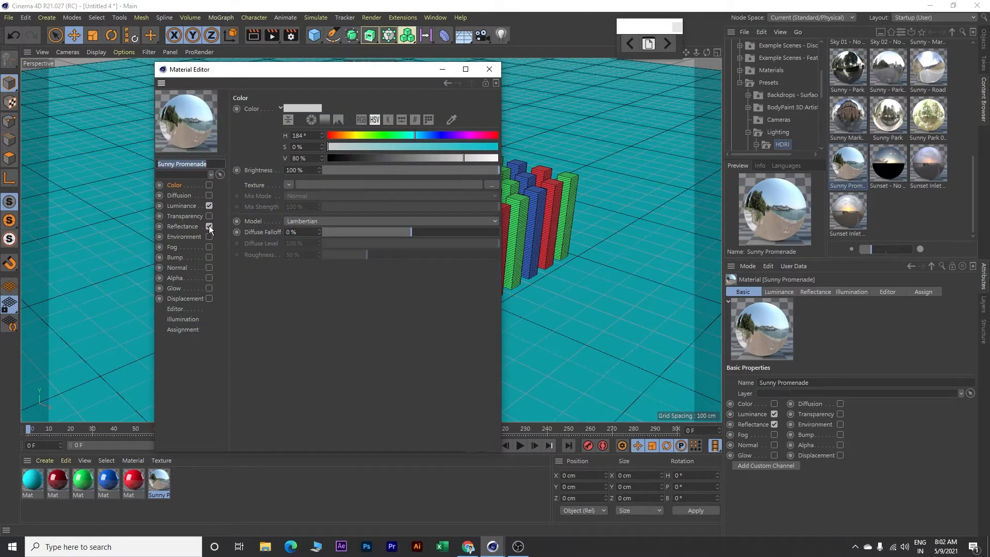
{"action": "left_click", "coordinate": [492, 67]}
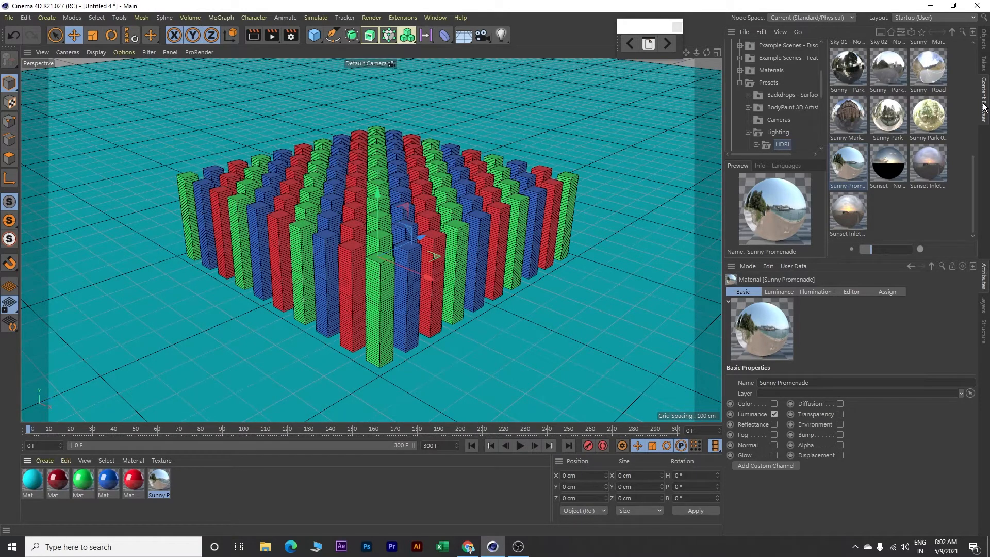
Apply the Sunny Promenade material to the Sky object
{"action": "left_click", "coordinate": [984, 38]}
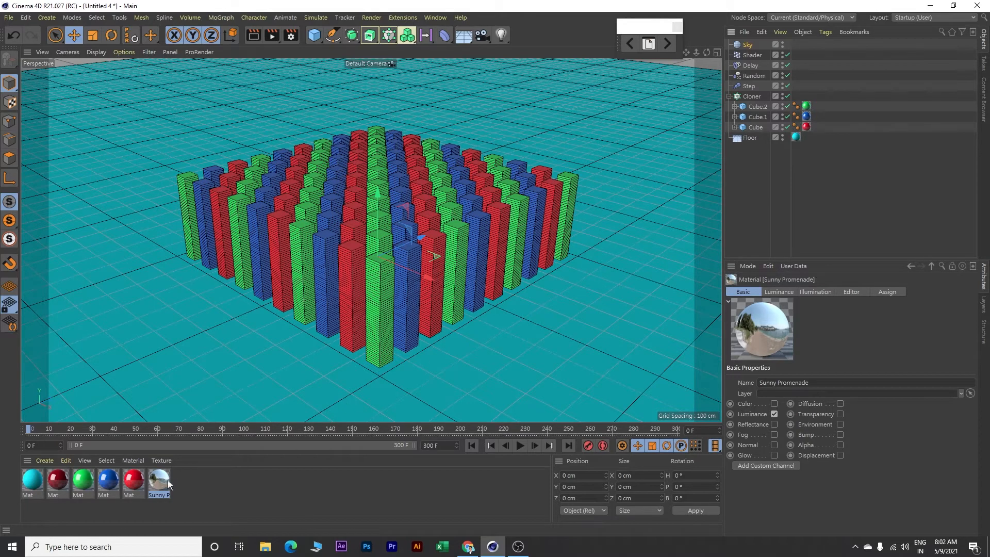
{"action": "left_click_drag", "start_coordinate": [154, 480], "coordinate": [465, 364]}
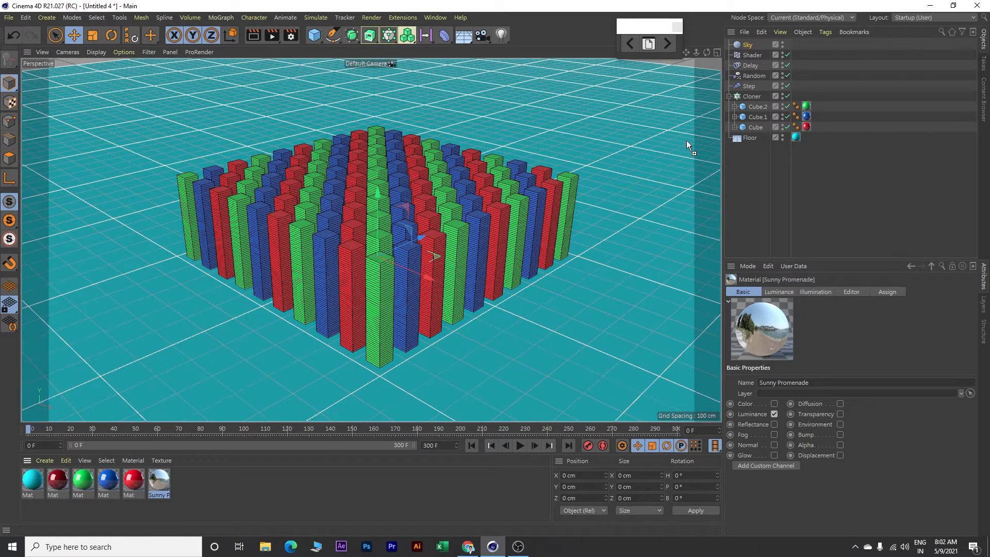
{"action": "left_click_drag", "start_coordinate": [738, 59], "coordinate": [748, 47]}
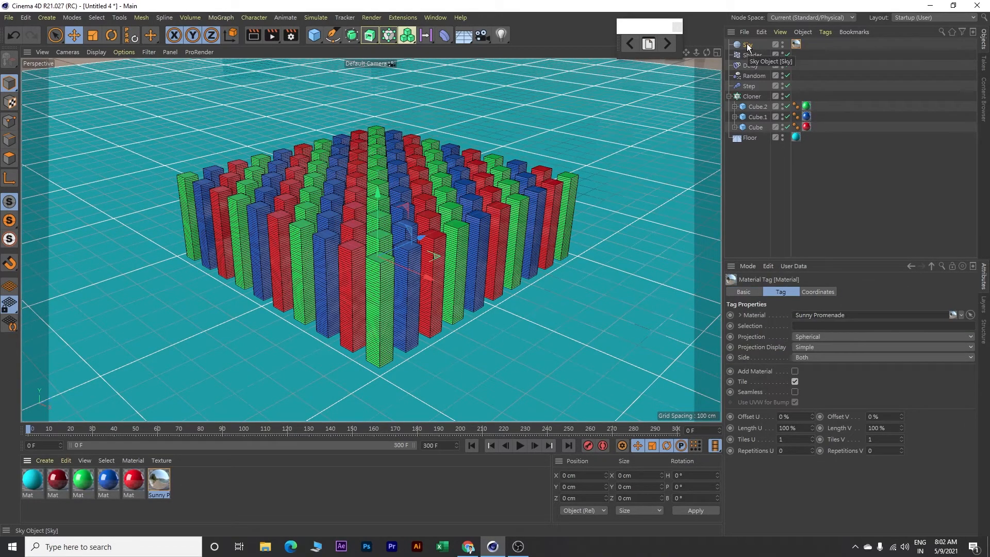
Add a Compositing tag to the Sky and disable Seen by Camera
{"action": "right_click", "coordinate": [748, 46]}
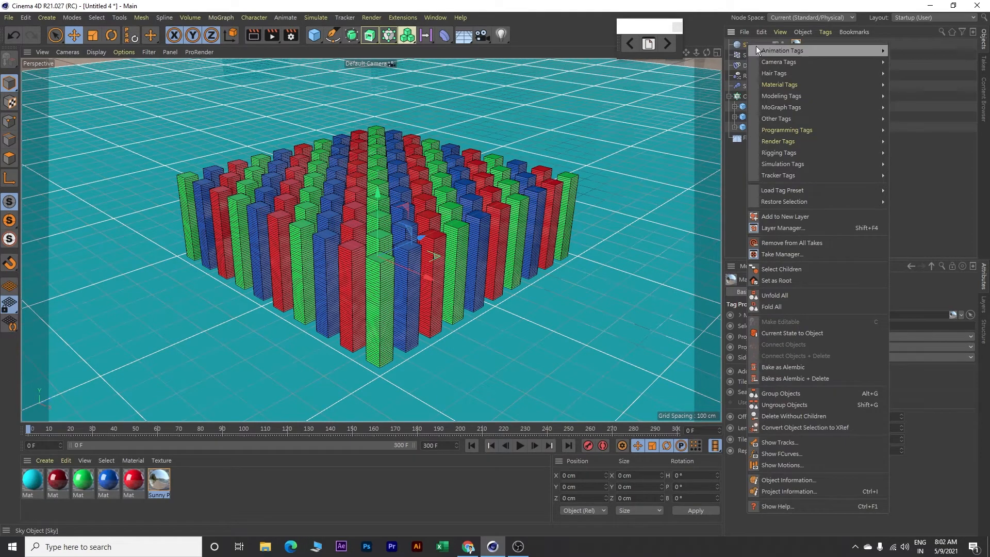
{"action": "mouse_move", "coordinate": [800, 143]}
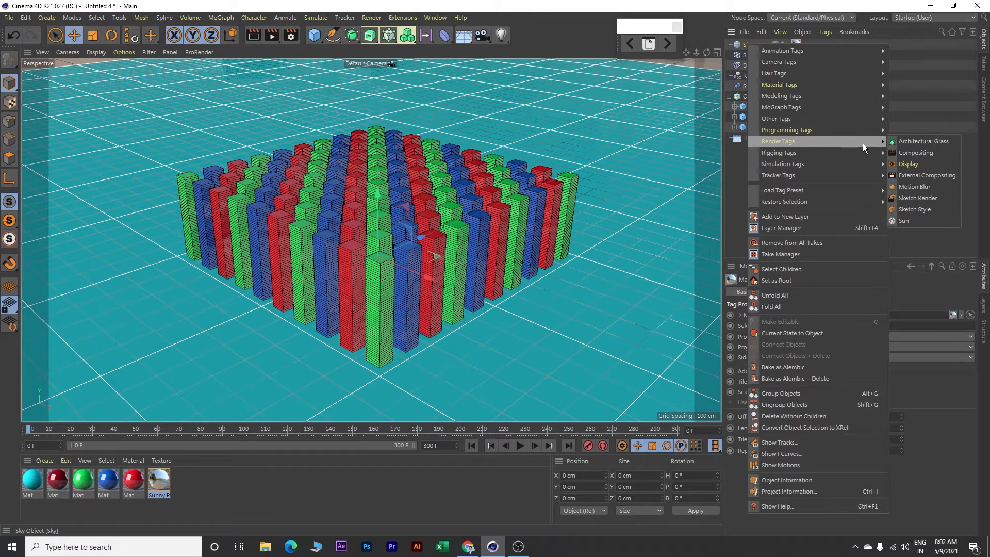
{"action": "left_click", "coordinate": [912, 152]}
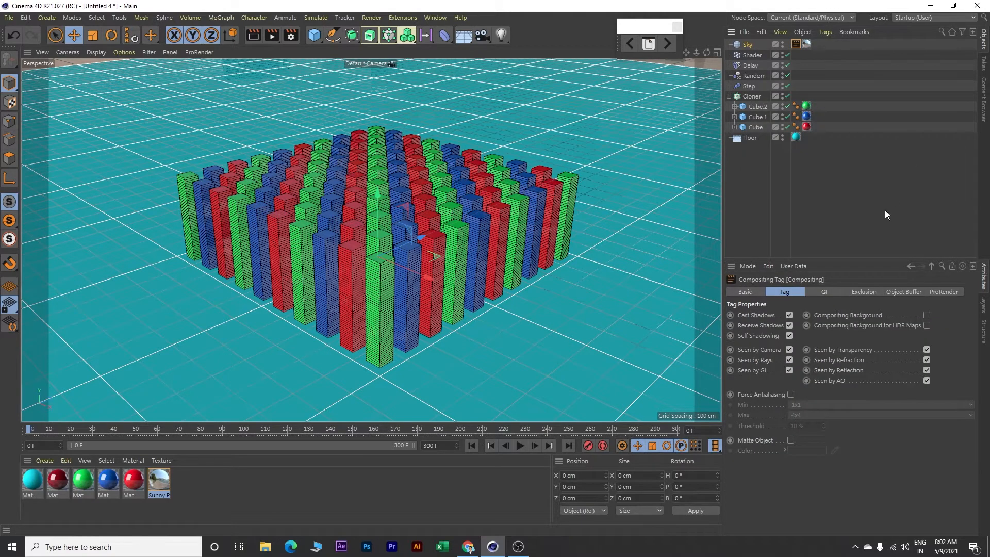
{"action": "left_click", "coordinate": [789, 350]}
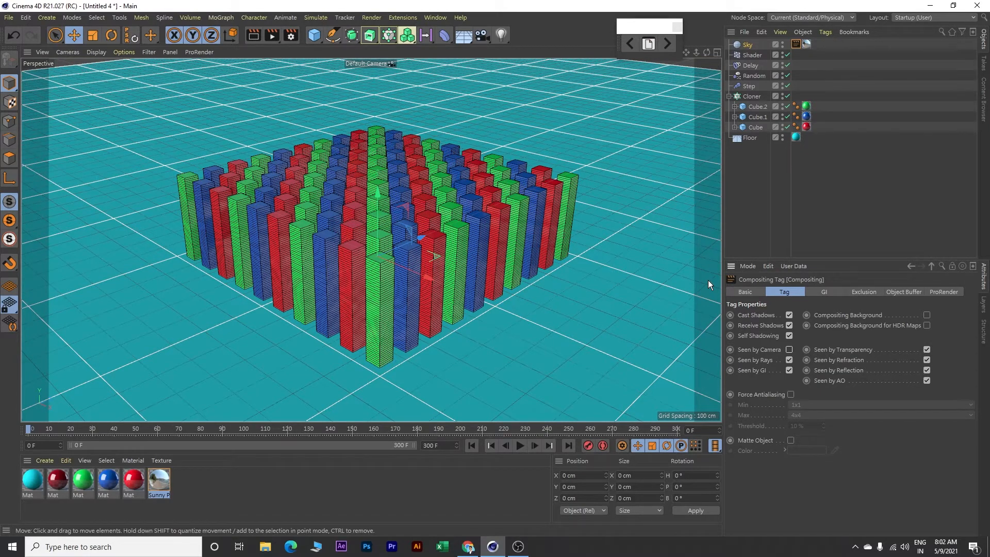
Add a Sphere object to the scene and set its segments to 40
{"action": "left_click", "coordinate": [314, 37]}
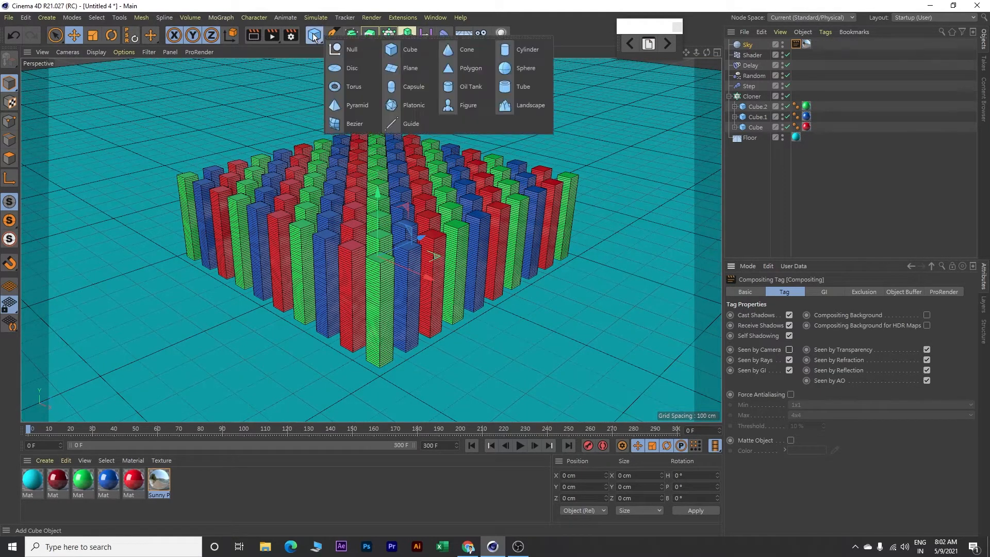
{"action": "left_click", "coordinate": [520, 70]}
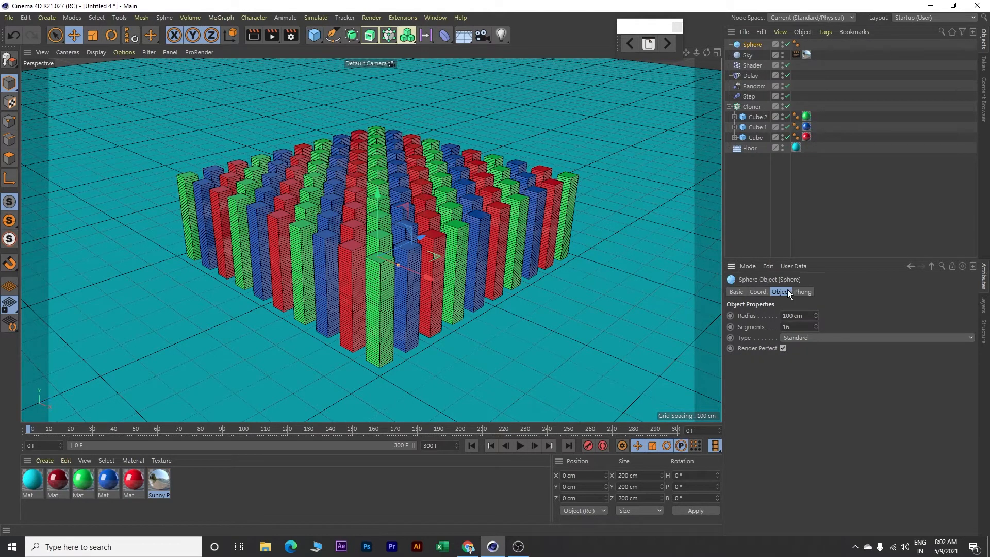
{"action": "double_click", "coordinate": [786, 327]}
{"action": "type", "text": "40"}
Position the sphere beside the cube grid at Y 100 cm and X 800 cm
{"action": "left_click", "coordinate": [760, 291]}
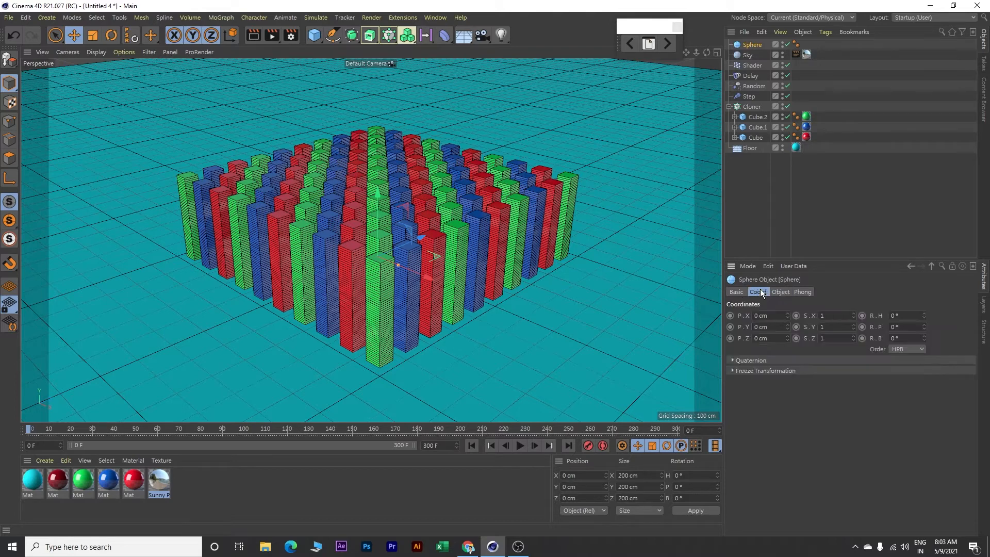
{"action": "left_click", "coordinate": [778, 327]}
{"action": "type", "text": "100"}
{"action": "key", "text": "Return"}
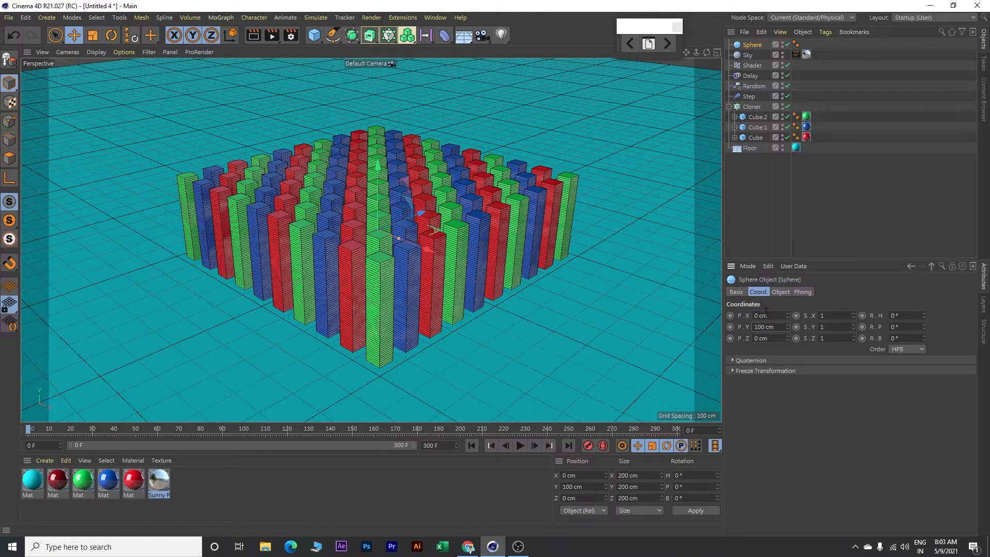
{"action": "left_click_drag", "start_coordinate": [777, 316], "coordinate": [710, 310]}
{"action": "type", "text": "800"}
{"action": "key", "text": "Return"}
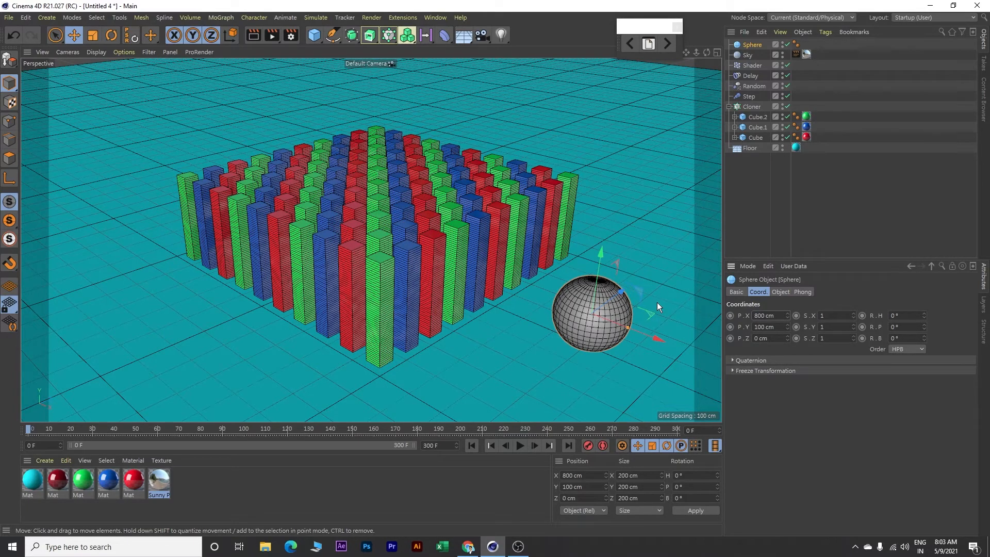
Apply the dark red reflective material to the sphere and display the viewport in Gouraud Shading without lines
{"action": "left_click_drag", "start_coordinate": [56, 482], "coordinate": [583, 311]}
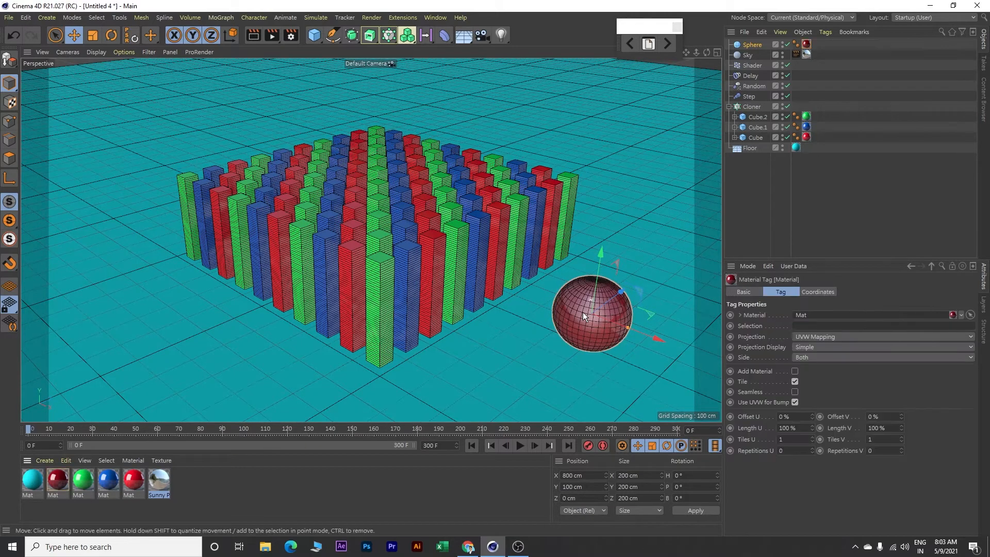
{"action": "left_click", "coordinate": [95, 51]}
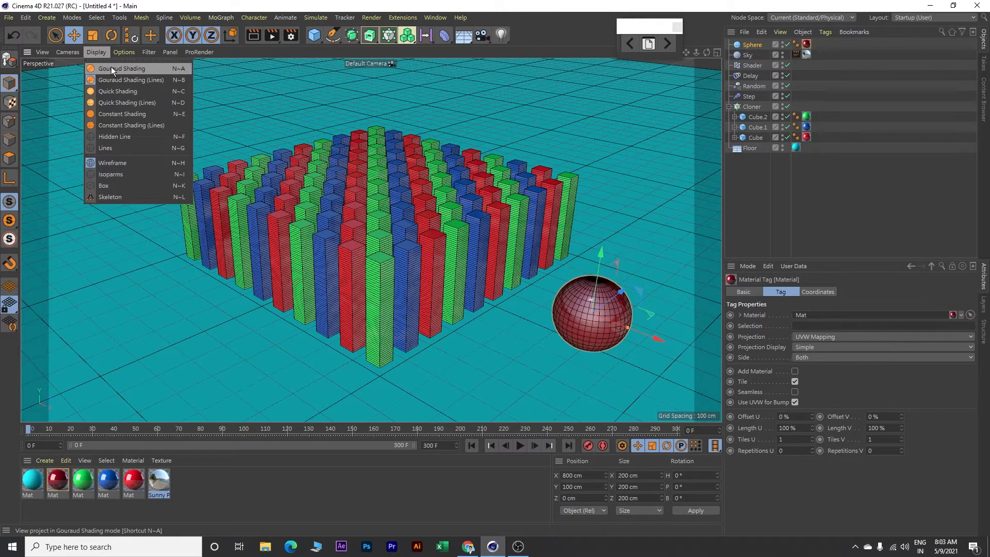
{"action": "left_click", "coordinate": [140, 68]}
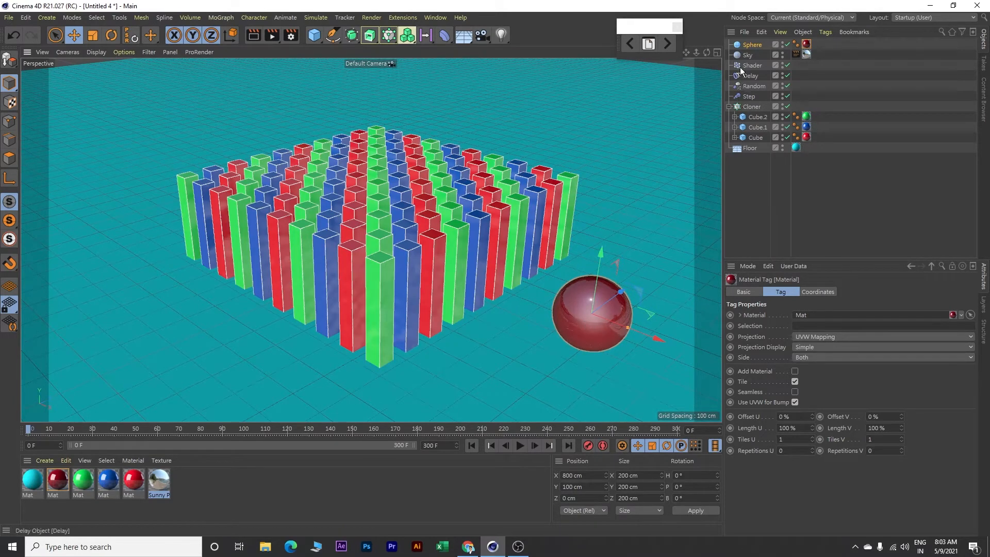
Set a keyframe for the sphere's X position at frame 60
{"action": "left_click", "coordinate": [751, 46]}
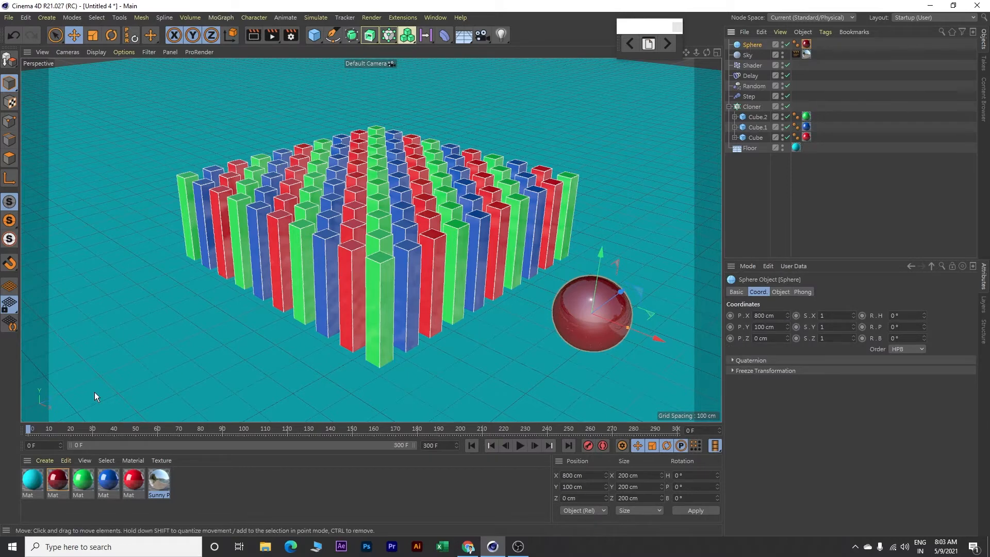
{"action": "left_click_drag", "start_coordinate": [27, 431], "coordinate": [158, 432]}
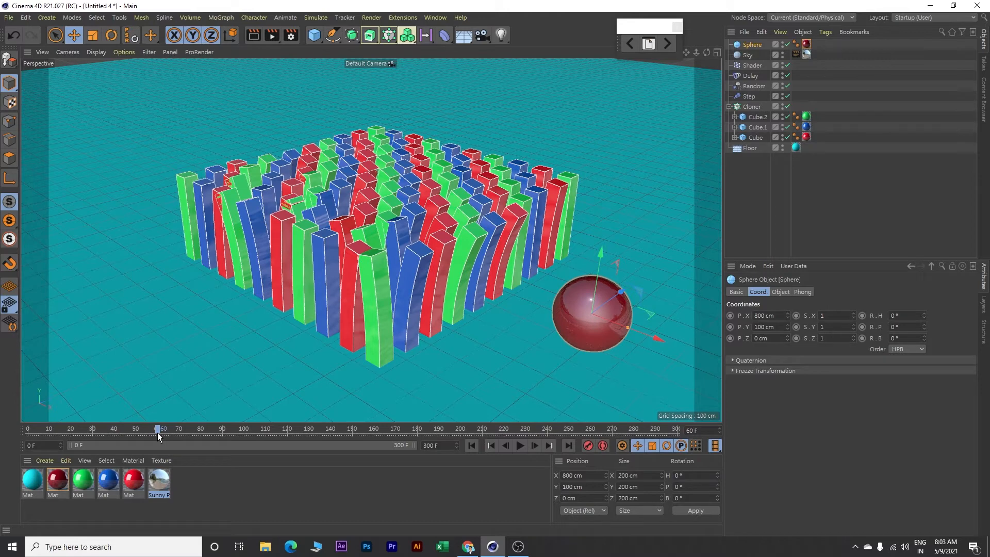
{"action": "left_click", "coordinate": [730, 316], "text": "ctrl"}
At frame 170, set the sphere's X position to -800 cm and keyframe it
{"action": "left_click_drag", "start_coordinate": [158, 432], "coordinate": [397, 437]}
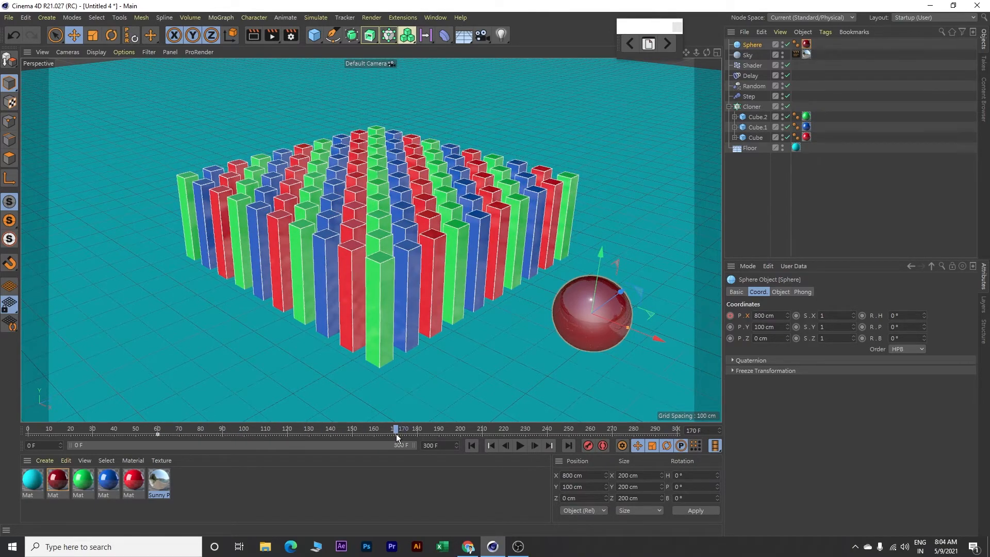
{"action": "left_click", "coordinate": [756, 316]}
{"action": "type", "text": "-800"}
{"action": "key", "text": "Return"}
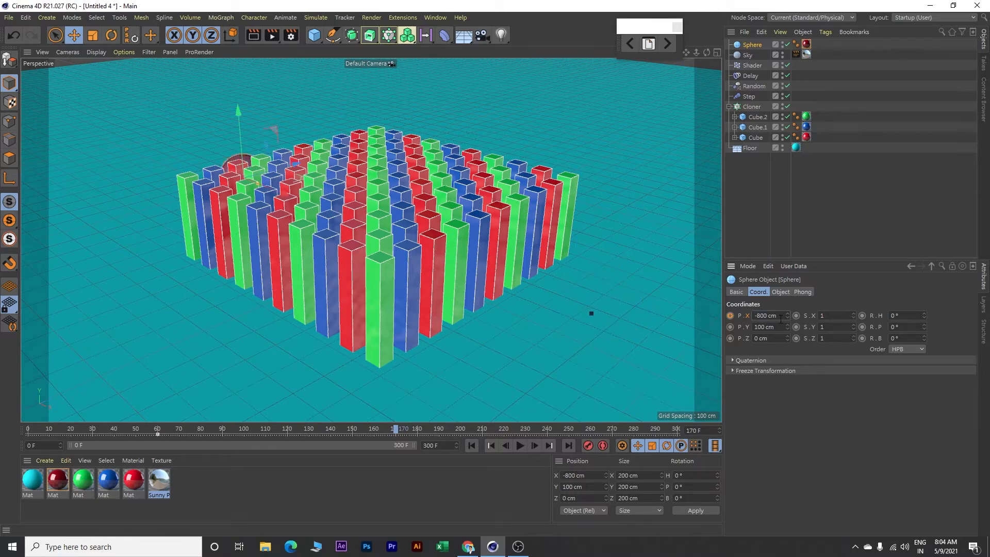
{"action": "left_click", "coordinate": [730, 315]}
Play the animation from the start to check the sphere's movement, stop it and return to the first frame
{"action": "left_click", "coordinate": [472, 444]}
{"action": "left_click", "coordinate": [518, 447]}
{"action": "left_click", "coordinate": [520, 444]}
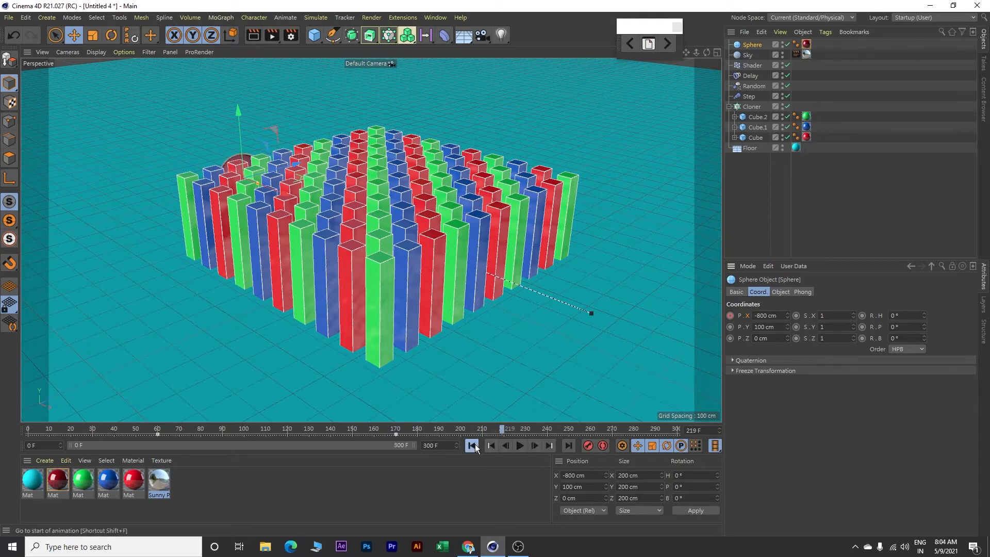
{"action": "left_click", "coordinate": [473, 445]}
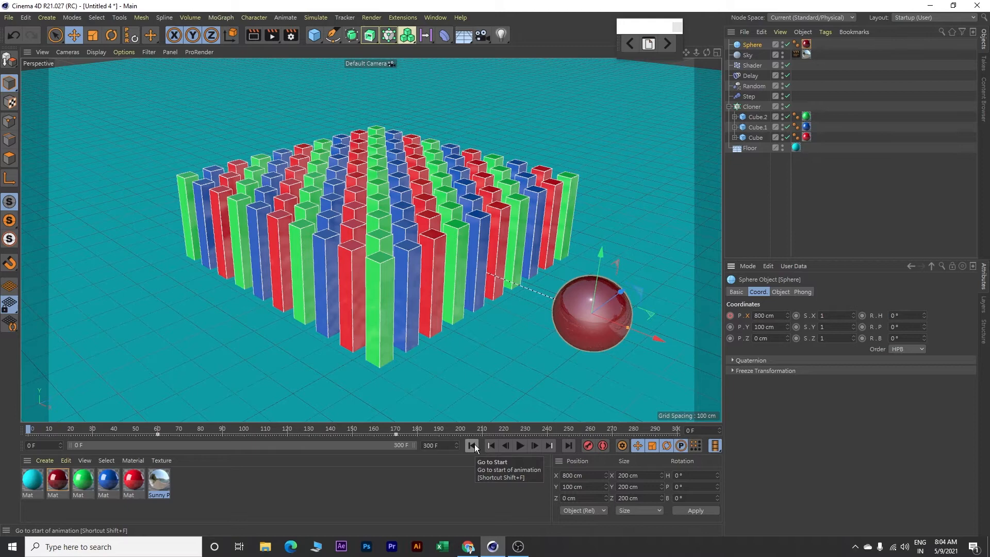
Add a Collider Body tag to the Floor and another to the Sphere
{"action": "left_click", "coordinate": [749, 147]}
{"action": "right_click", "coordinate": [750, 148]}
{"action": "mouse_move", "coordinate": [785, 187]}
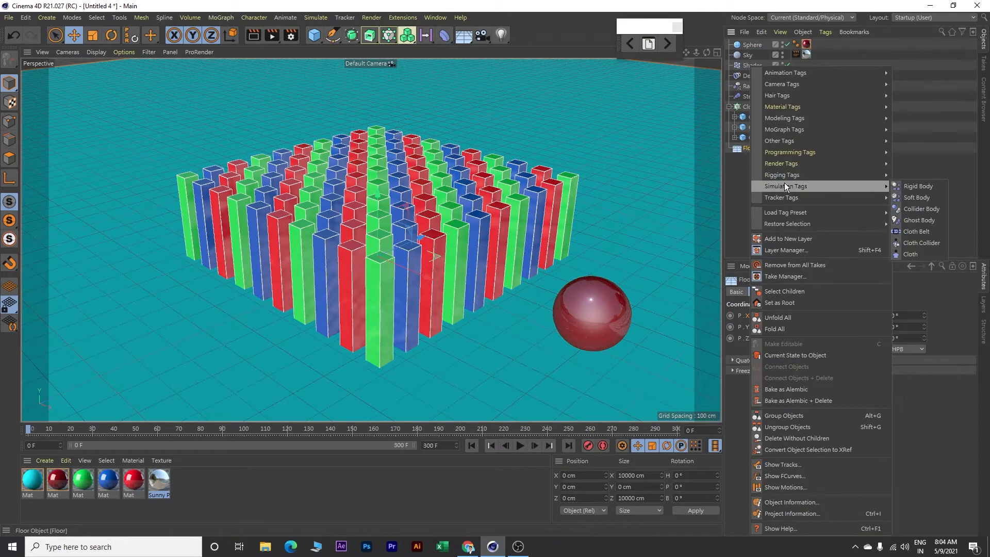
{"action": "left_click", "coordinate": [915, 210]}
{"action": "left_click", "coordinate": [755, 46]}
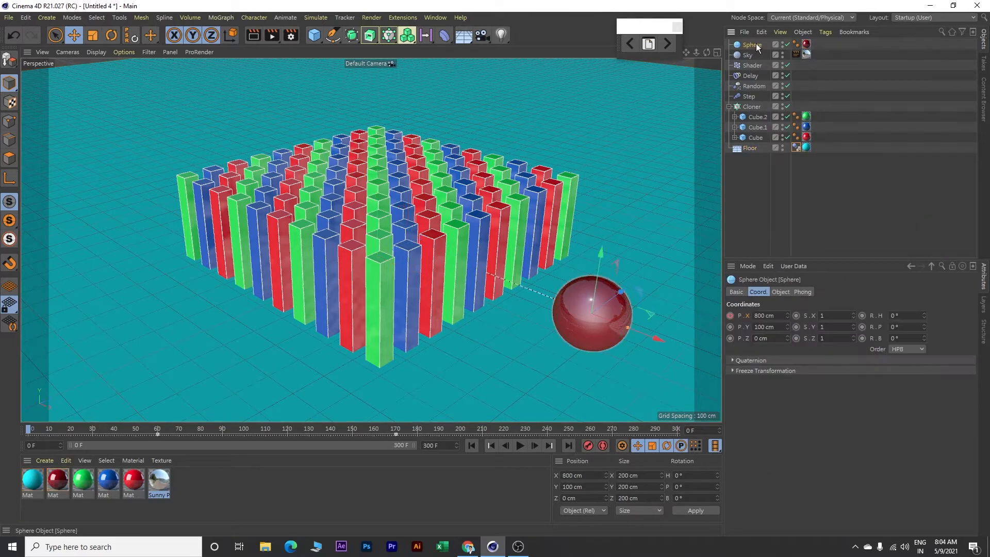
{"action": "right_click", "coordinate": [756, 44]}
{"action": "mouse_move", "coordinate": [810, 163]}
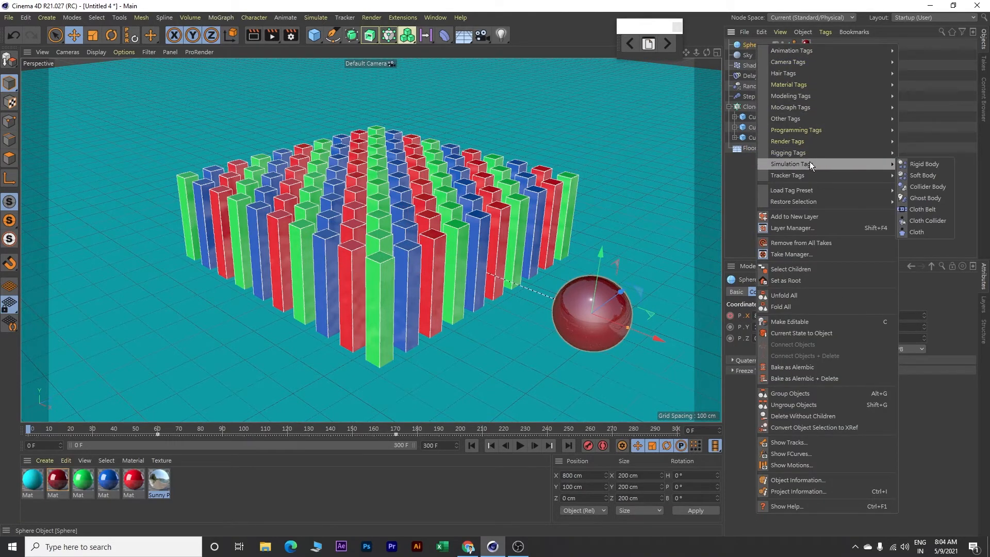
{"action": "left_click", "coordinate": [919, 184]}
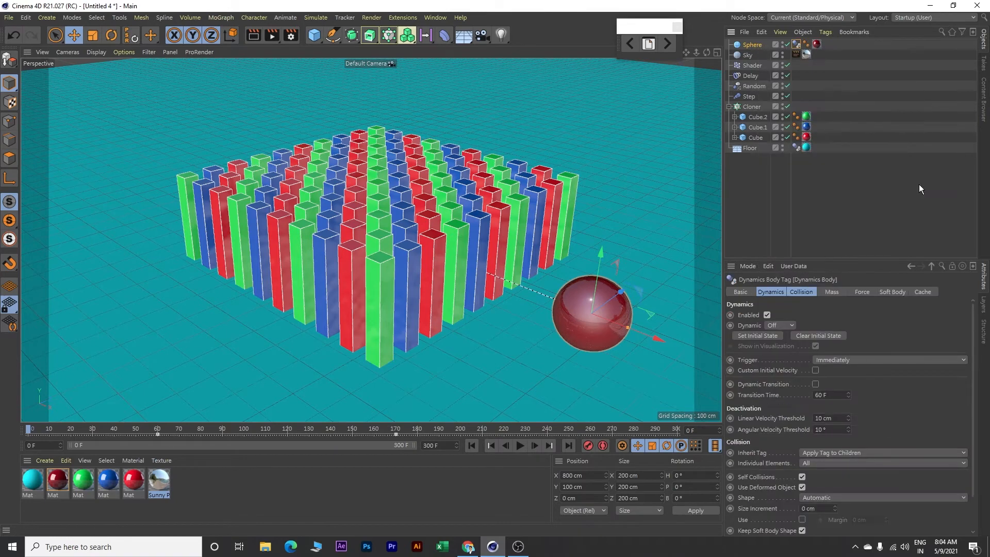
Add a Rigid Body tag to the Cloner and set its dynamics trigger to On Collision
{"action": "left_click", "coordinate": [755, 106]}
{"action": "right_click", "coordinate": [756, 106]}
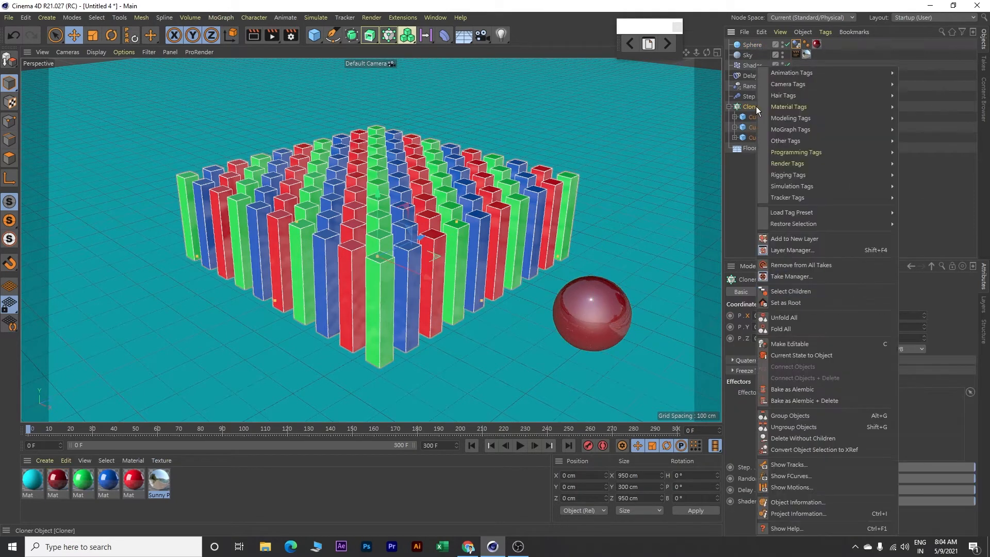
{"action": "mouse_move", "coordinate": [794, 185]}
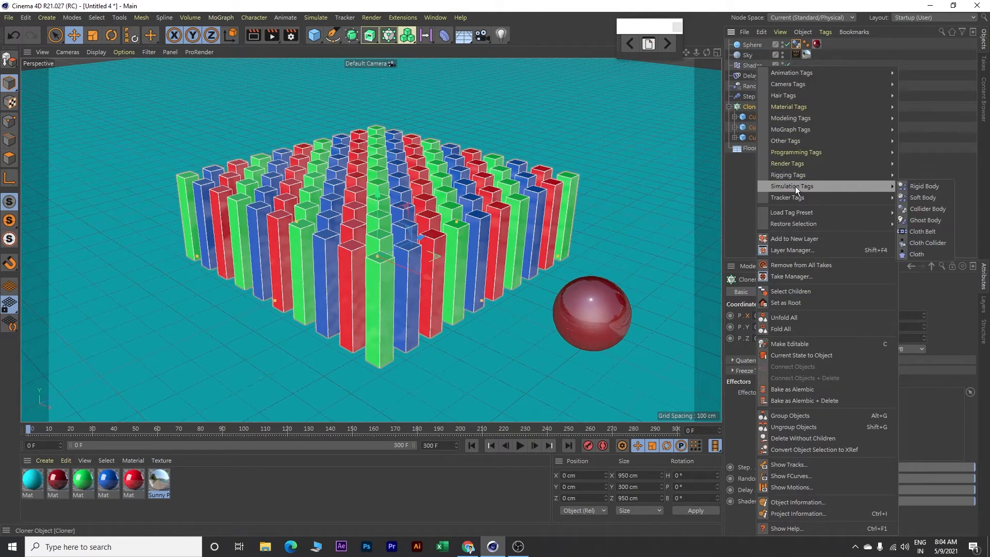
{"action": "left_click", "coordinate": [929, 187]}
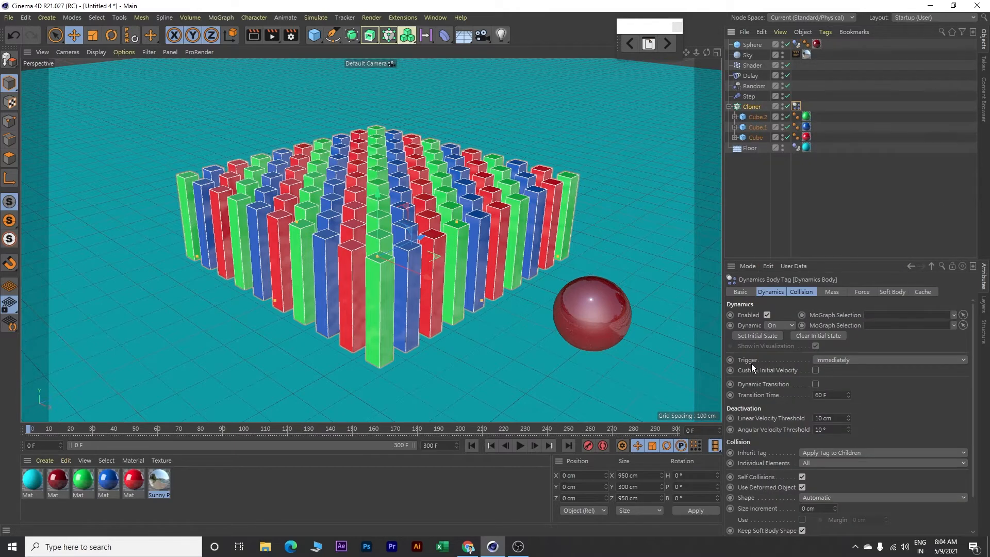
{"action": "left_click", "coordinate": [858, 360]}
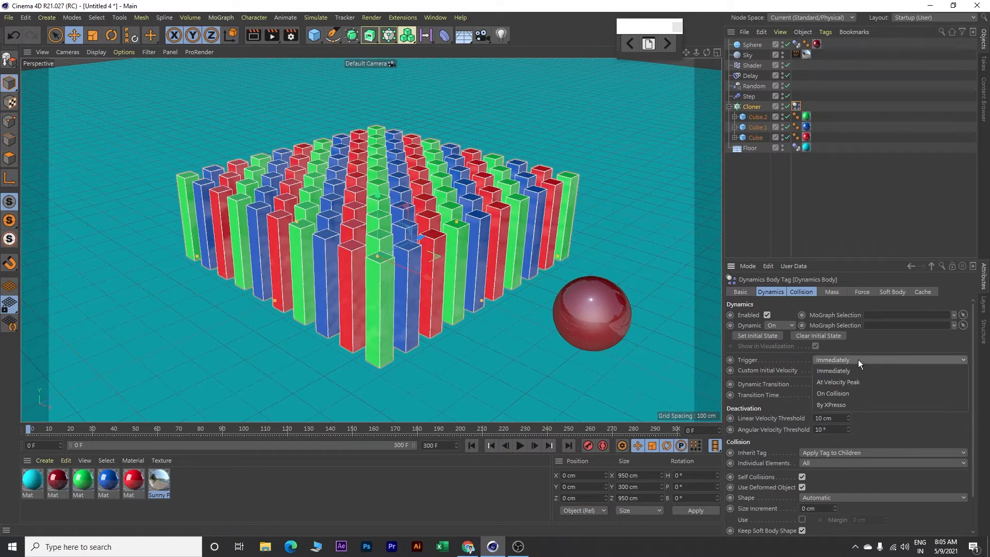
{"action": "left_click", "coordinate": [849, 393]}
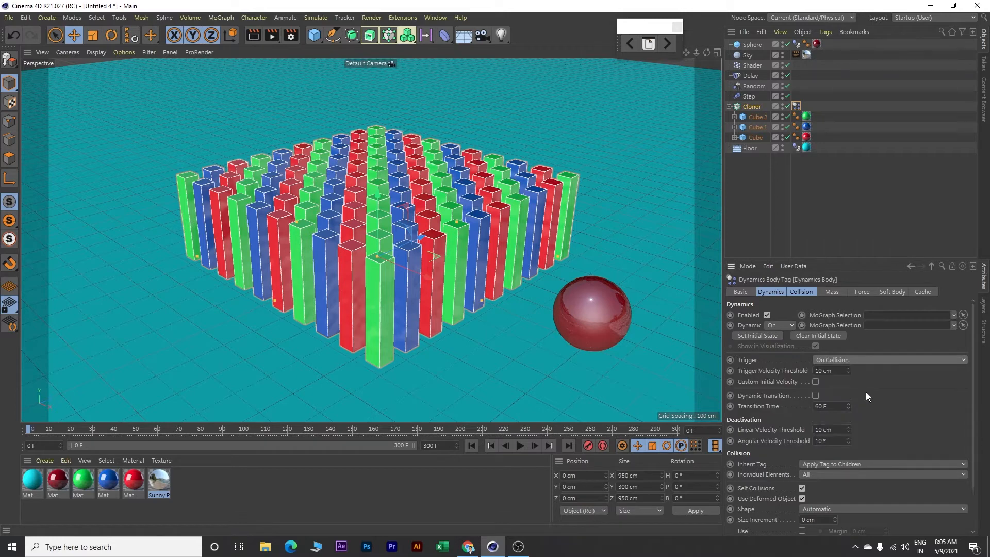
Set the bounce of the Cloner's dynamics body tag to 65%
{"action": "scroll", "coordinate": [974, 413], "scroll_direction": "down", "scroll_amount": 2}
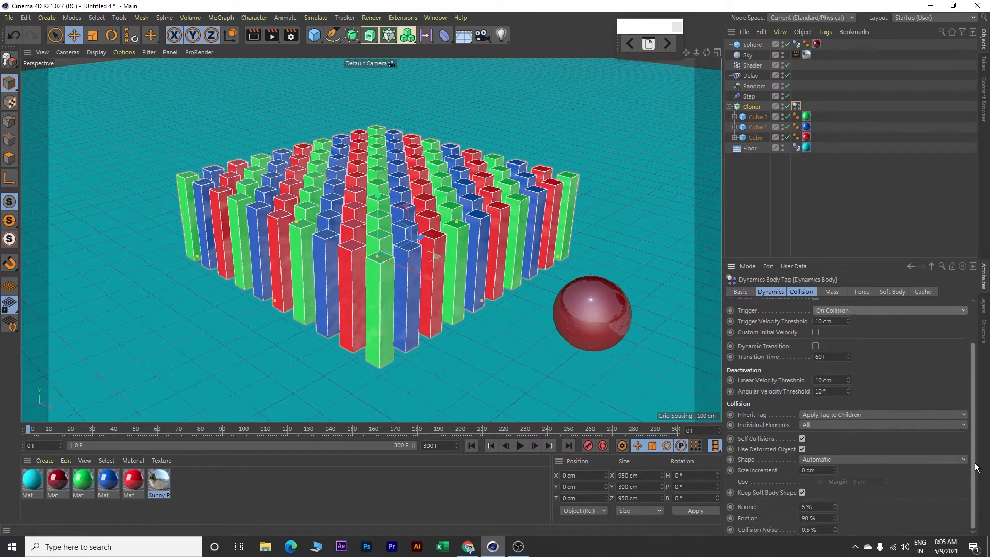
{"action": "double_click", "coordinate": [824, 507]}
{"action": "type", "text": "65"}
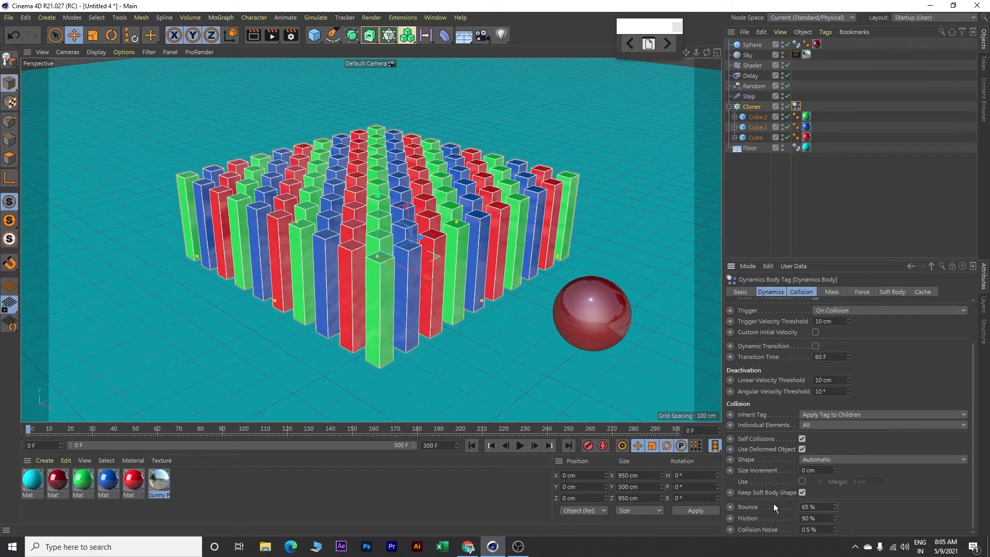
Play the simulation to check how the sphere collides with the cubes, stop it and return to the first frame
{"action": "left_click", "coordinate": [522, 445]}
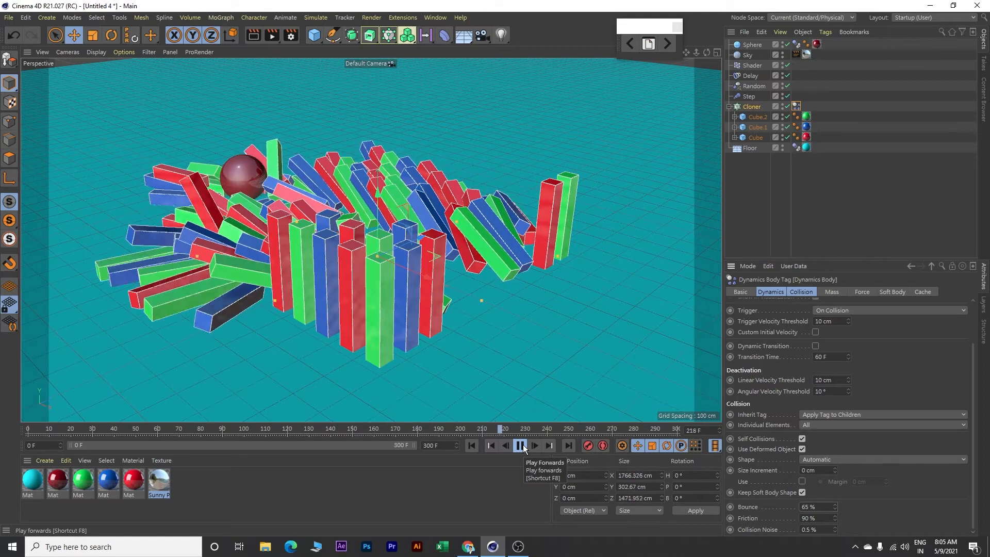
{"action": "left_click", "coordinate": [521, 445]}
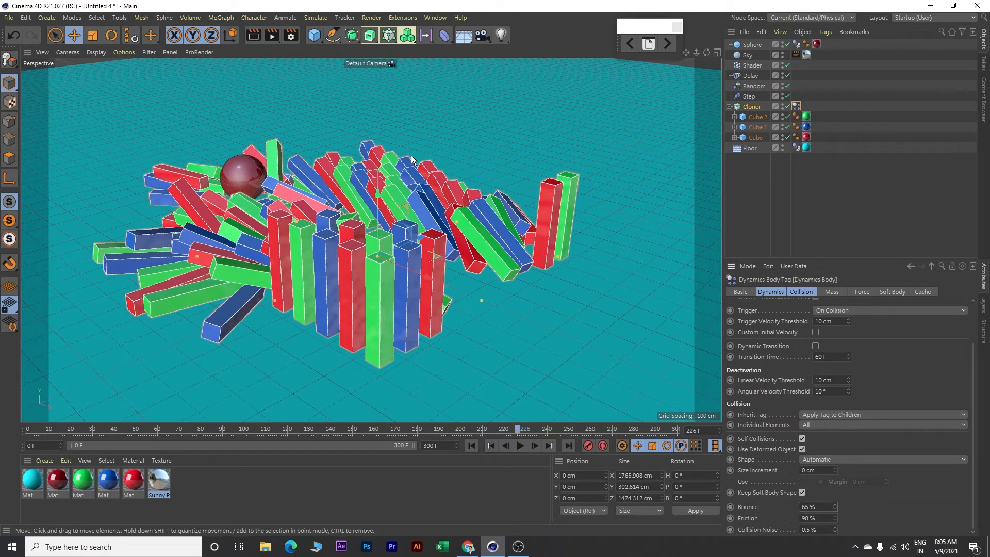
{"action": "left_click", "coordinate": [472, 445]}
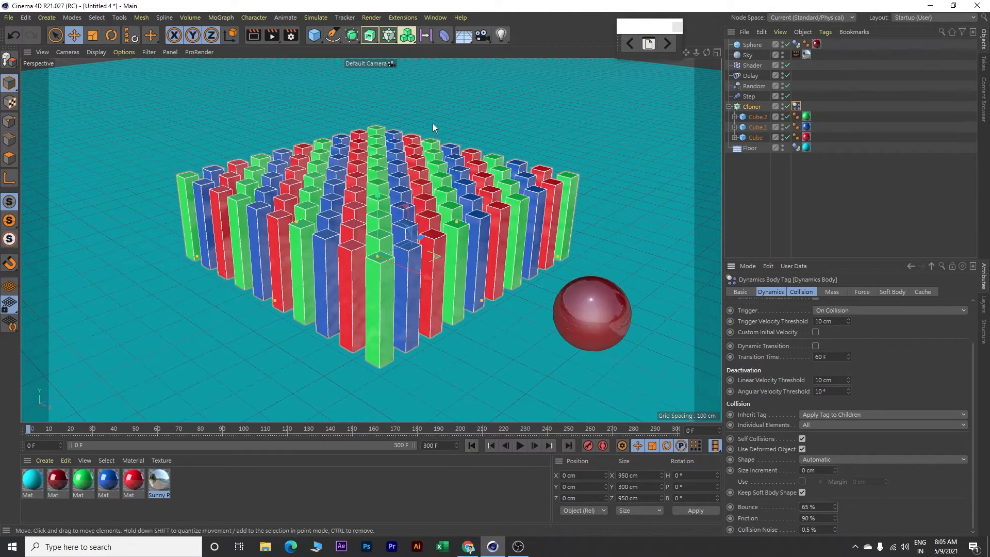
Add an area light and move it in front of the cube grid, to about Y 467 cm and Z -959 cm
{"action": "left_click_drag", "start_coordinate": [443, 107], "coordinate": [441, 112], "text": "alt"}
{"action": "left_click_drag", "start_coordinate": [464, 173], "coordinate": [469, 146], "text": "alt"}
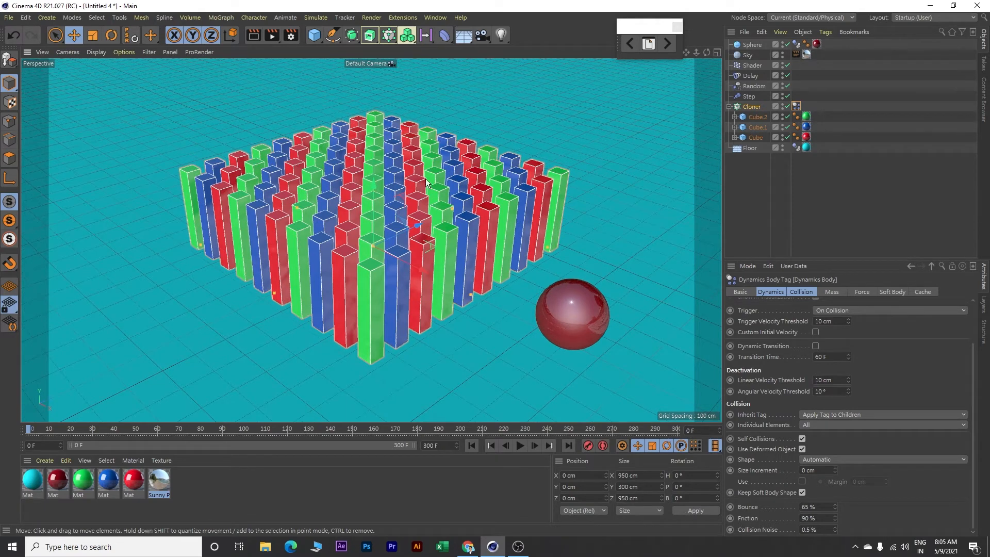
{"action": "scroll", "coordinate": [420, 193], "scroll_direction": "down", "scroll_amount": 5}
{"action": "scroll", "coordinate": [419, 191], "scroll_direction": "down", "scroll_amount": 2}
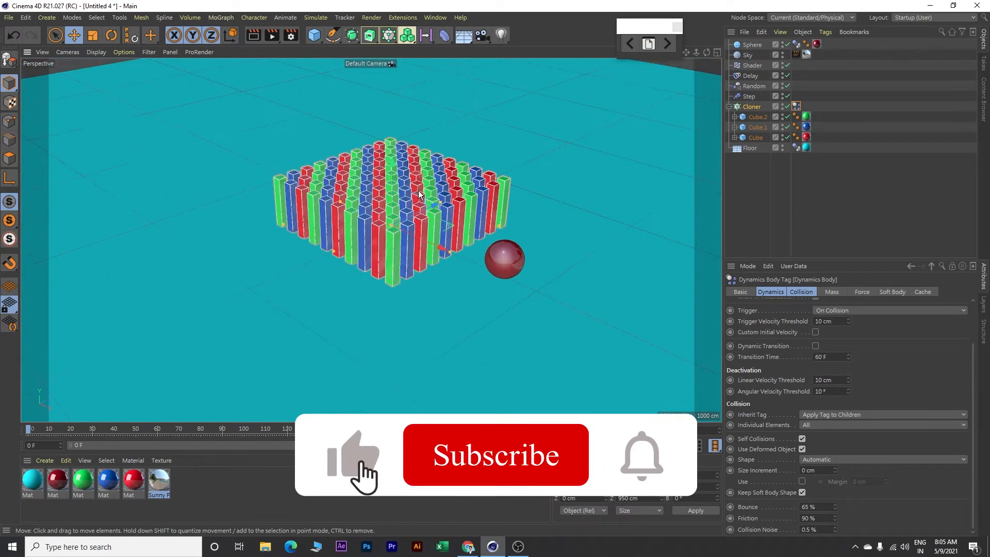
{"action": "left_click", "coordinate": [506, 40]}
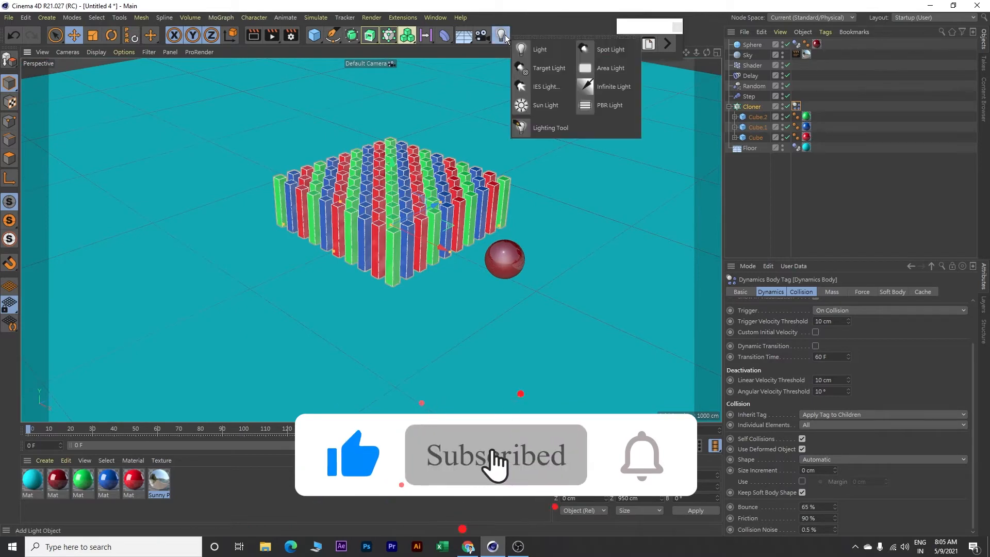
{"action": "left_click", "coordinate": [604, 67]}
{"action": "left_click_drag", "start_coordinate": [392, 169], "coordinate": [296, 183]}
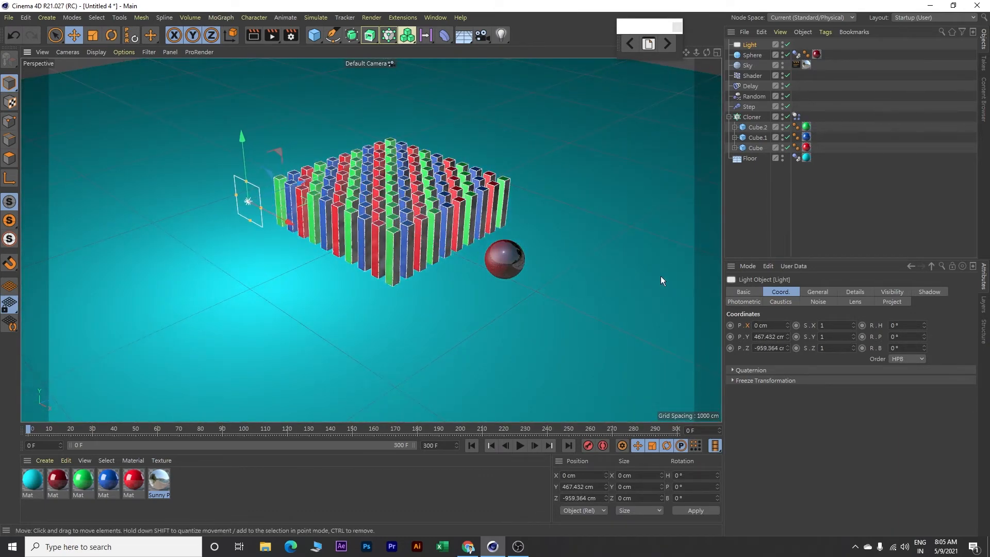
Set the area light's shadow type to Shadow Maps (Soft)
{"action": "left_click", "coordinate": [818, 291]}
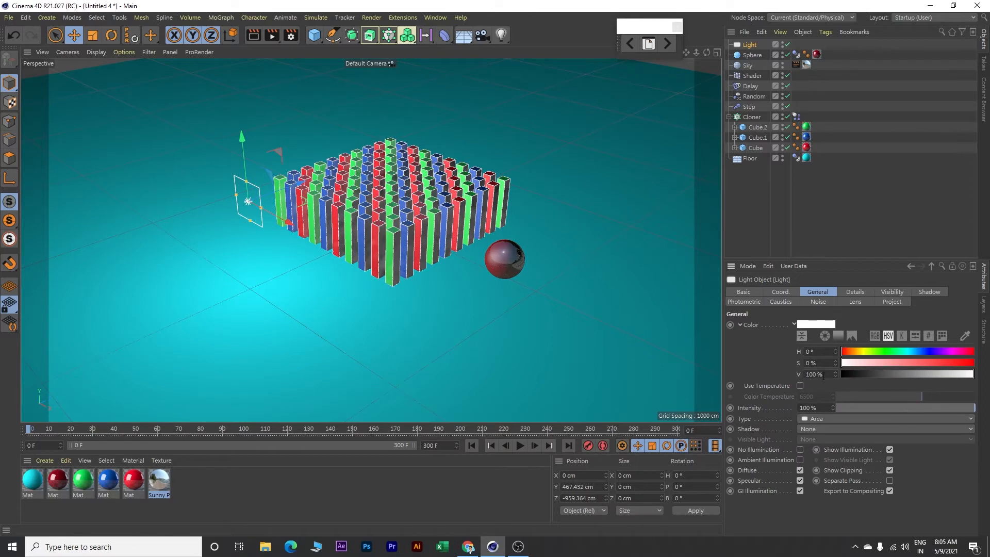
{"action": "left_click", "coordinate": [831, 429]}
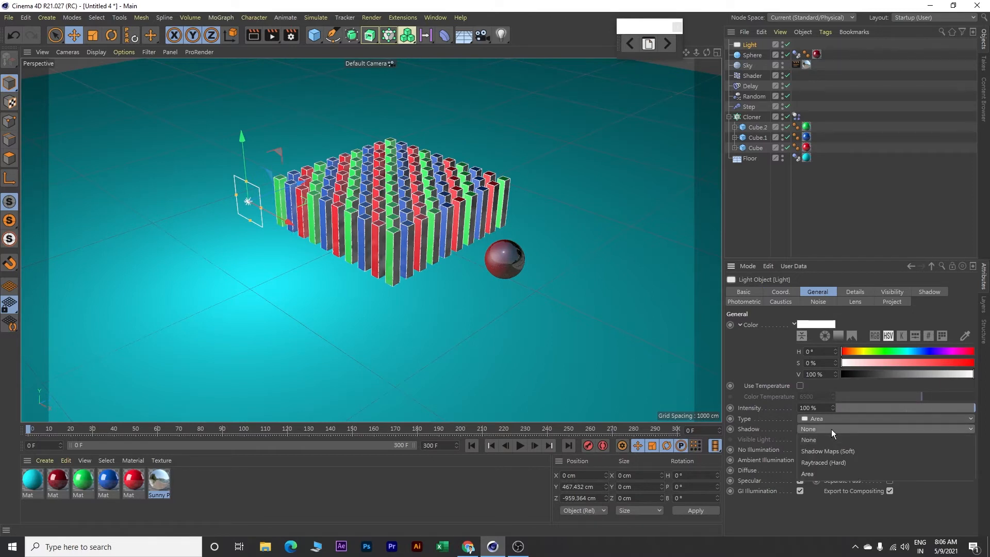
{"action": "left_click", "coordinate": [845, 452]}
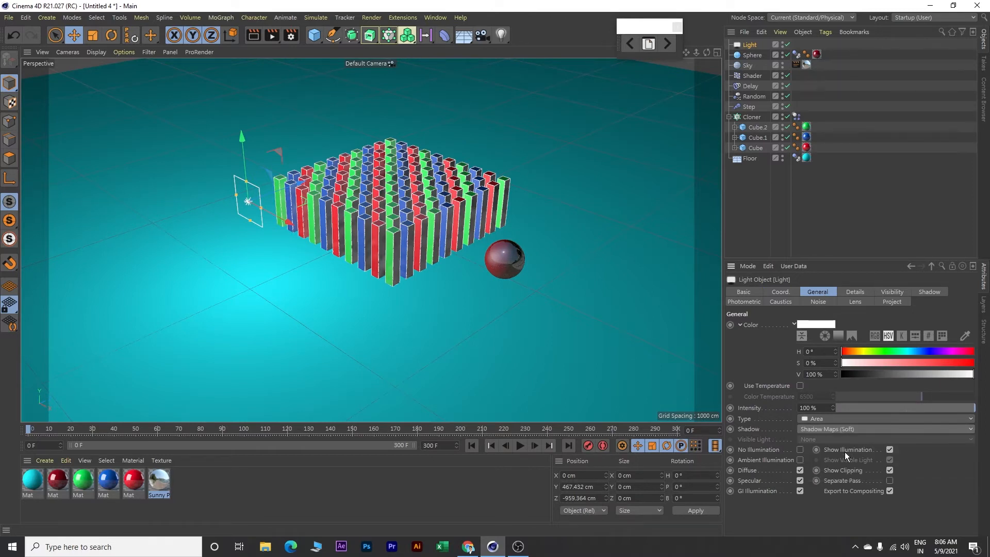
Set the area light's Y position to 800 cm and its Z position to -900 cm
{"action": "left_click", "coordinate": [781, 292]}
{"action": "double_click", "coordinate": [755, 336]}
{"action": "type", "text": "800"}
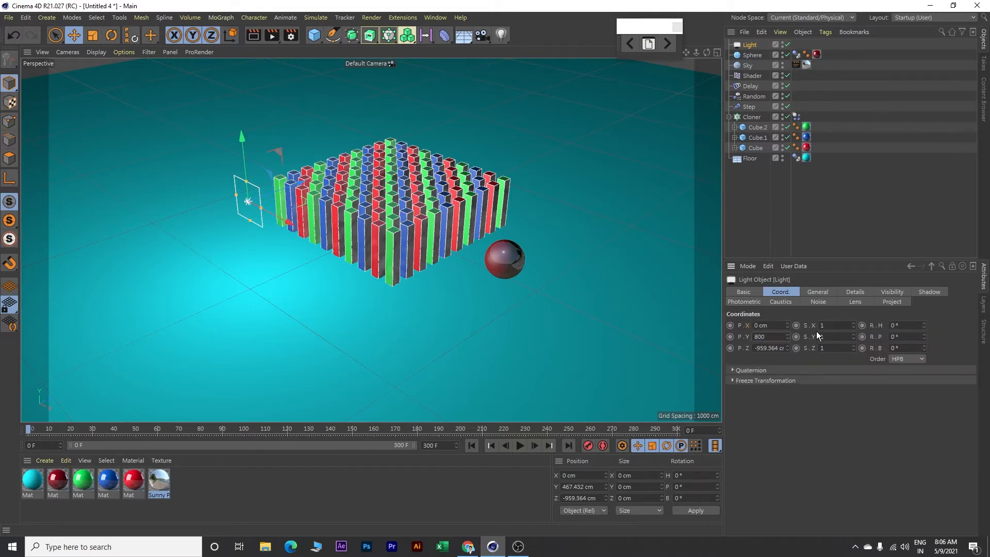
{"action": "double_click", "coordinate": [770, 348]}
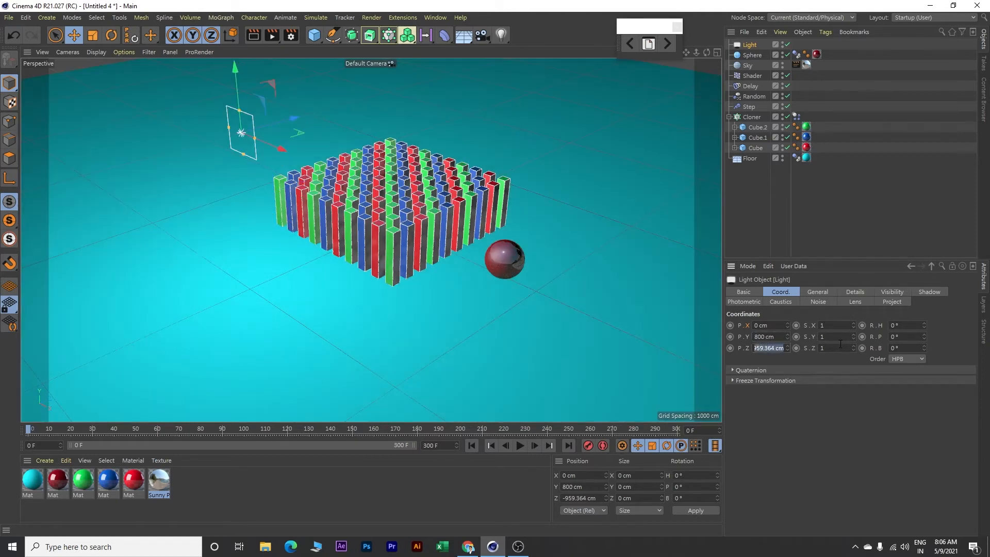
{"action": "type", "text": "-900"}
{"action": "key", "text": "Return"}
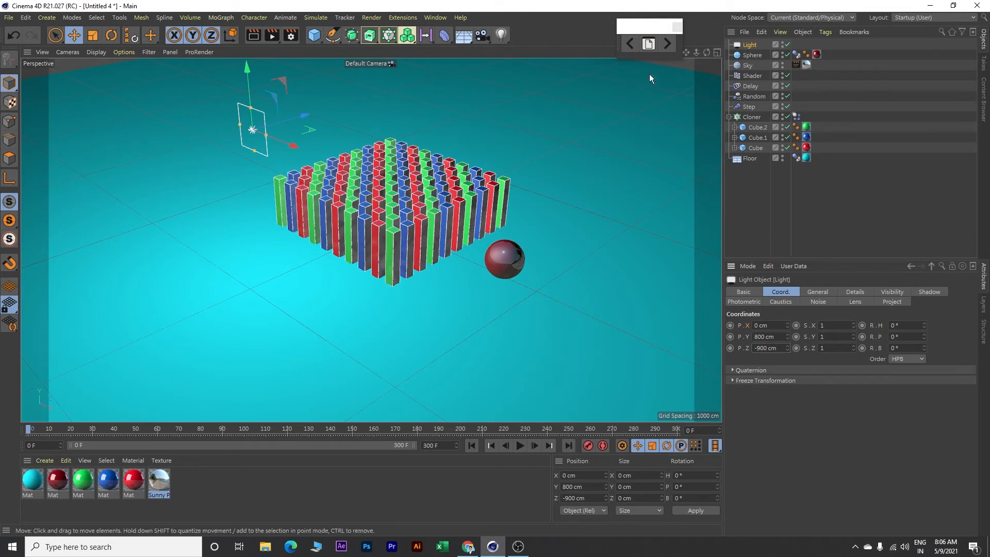
Rename the area light as Light_Front
{"action": "double_click", "coordinate": [754, 45]}
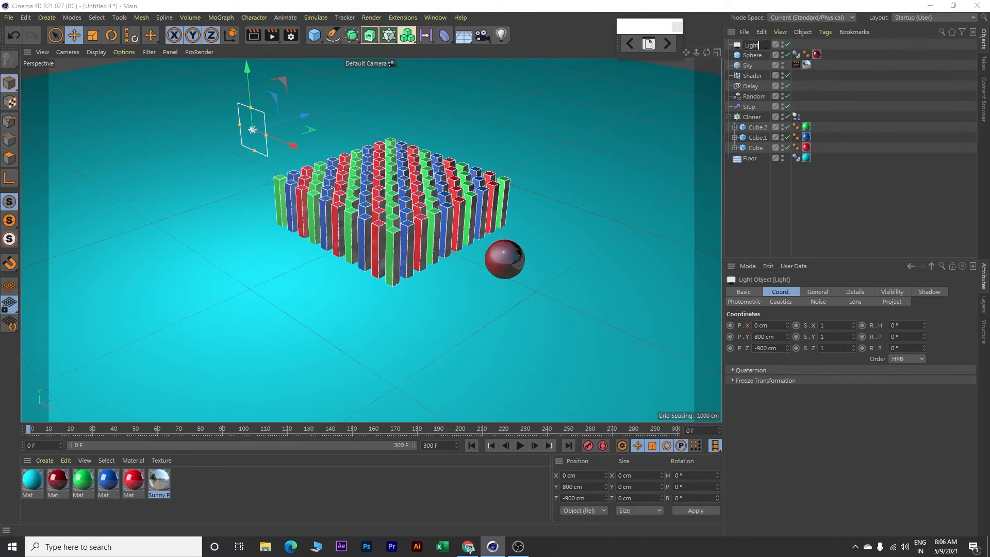
{"action": "type", "text": "Front"}
{"action": "key", "text": "Return"}
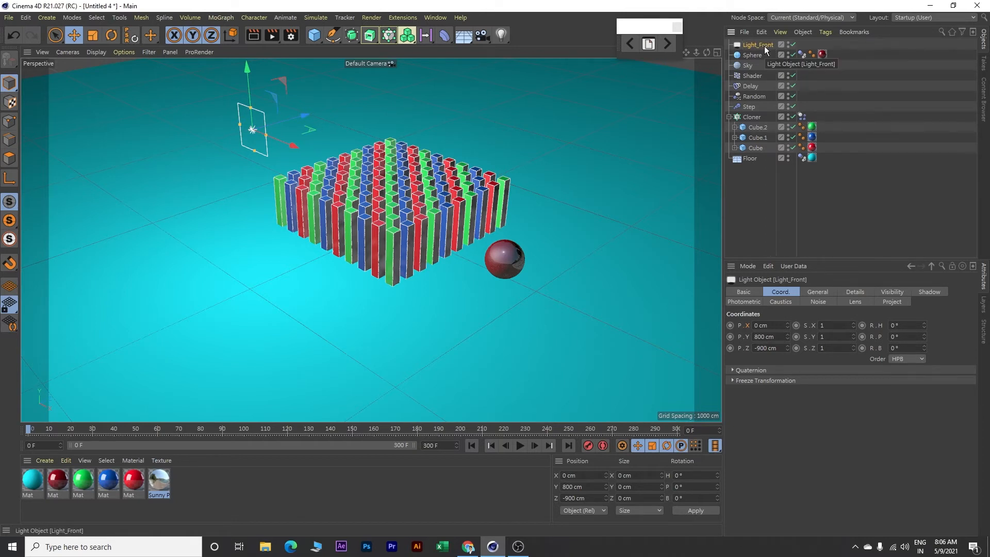
Duplicate Light_Front and rename the copy as Light_Back
{"action": "key", "text": "ctrl+c"}
{"action": "key", "text": "ctrl+v"}
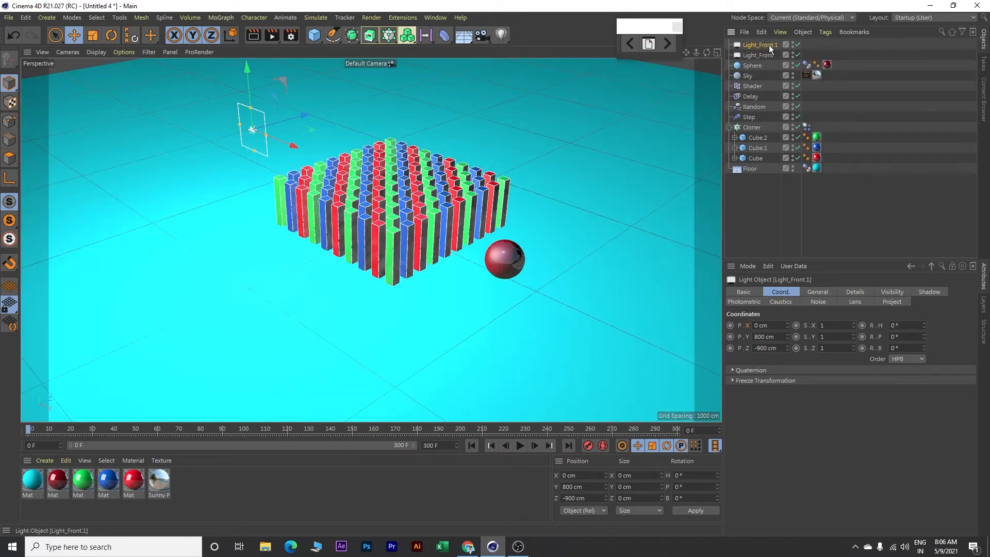
{"action": "double_click", "coordinate": [768, 45]}
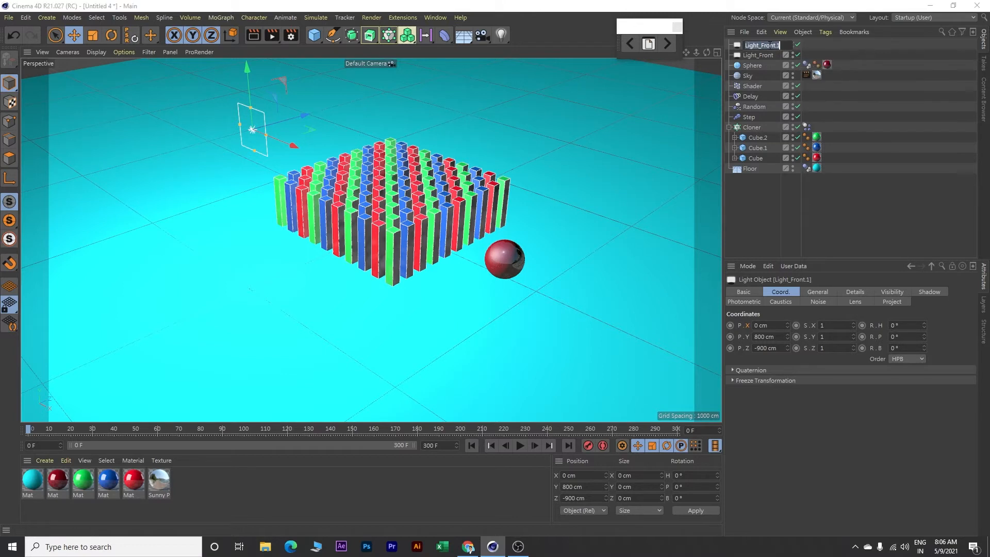
{"action": "left_click", "coordinate": [762, 46]}
{"action": "left_click_drag", "start_coordinate": [763, 46], "coordinate": [802, 46]}
{"action": "type", "text": "Back"}
{"action": "key", "text": "Return"}
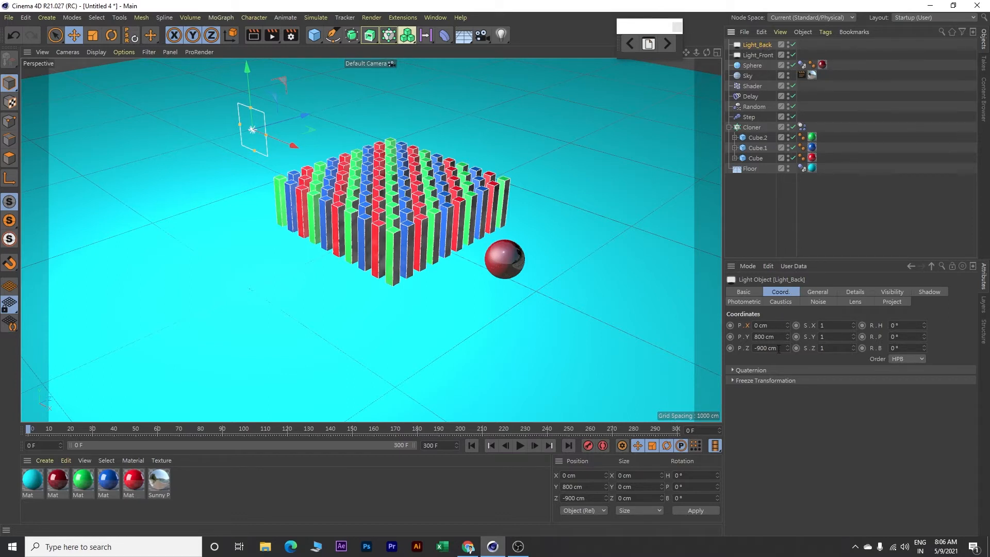
Set Light_Back's Z position to 900 cm so it sits behind the cube grid
{"action": "left_click_drag", "start_coordinate": [779, 349], "coordinate": [731, 344]}
{"action": "type", "text": "900"}
{"action": "key", "text": "Return"}
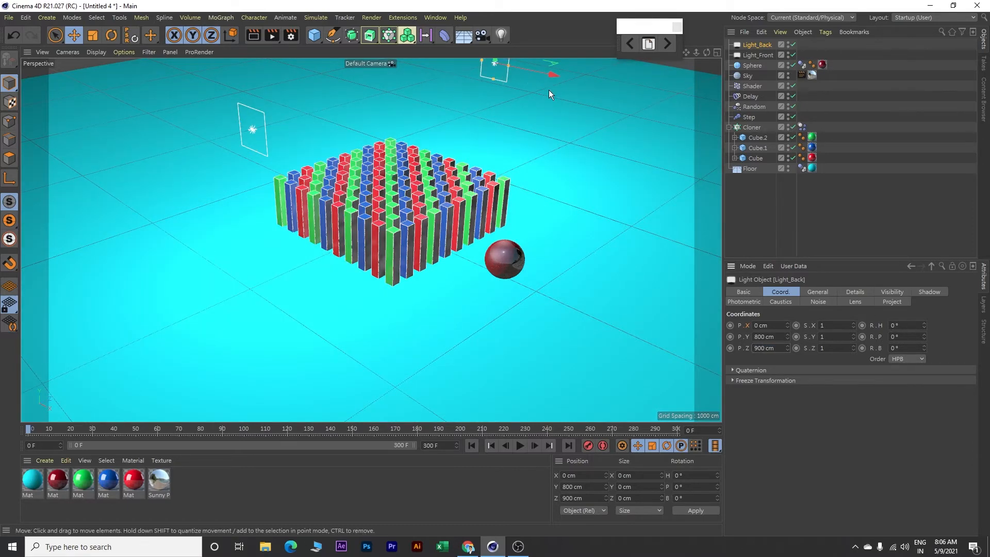
Duplicate Light_Back and rename the copy as Light_Right
{"action": "middle_click_drag", "start_coordinate": [565, 125], "coordinate": [557, 167], "text": "alt"}
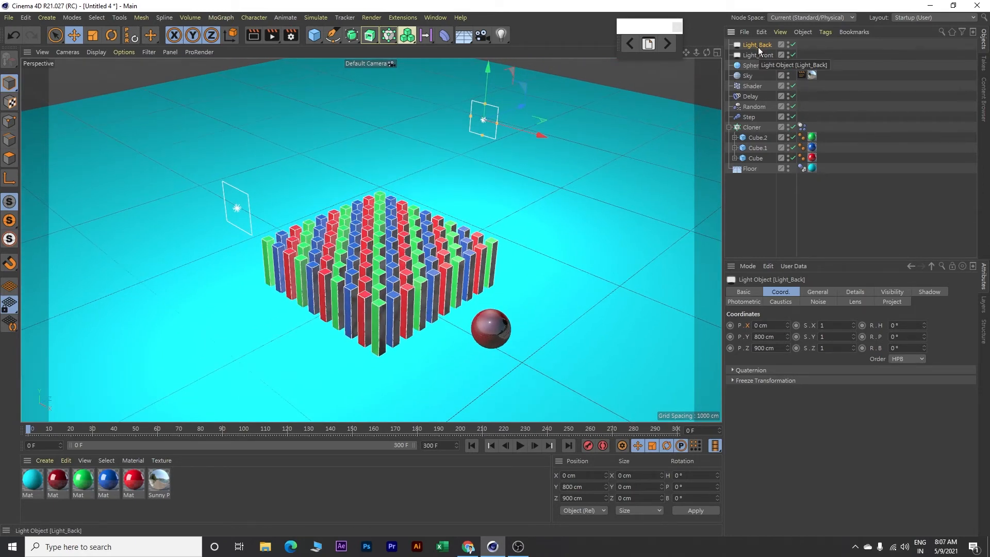
{"action": "key", "text": "ctrl+c"}
{"action": "key", "text": "ctrl+v"}
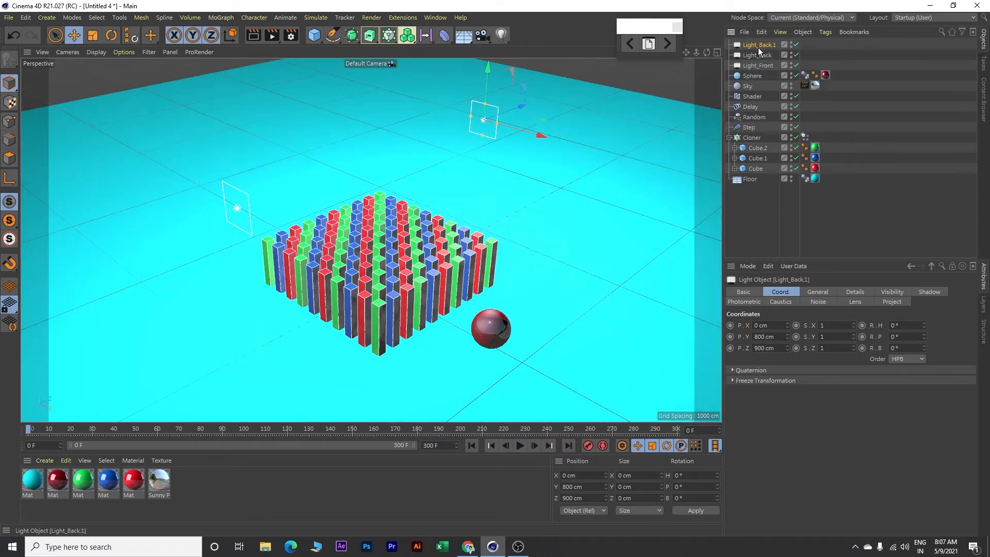
{"action": "double_click", "coordinate": [771, 45]}
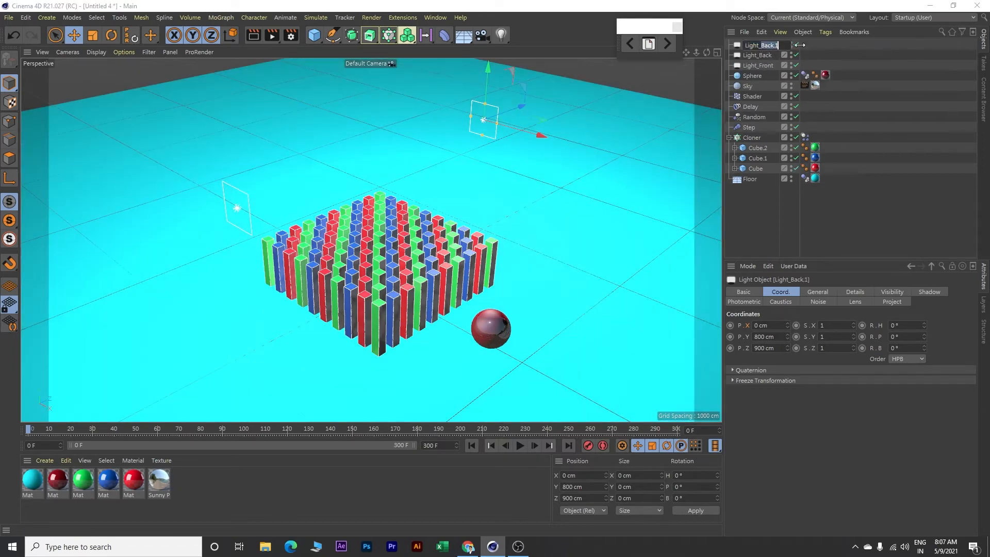
{"action": "type", "text": "Right"}
{"action": "key", "text": "Return"}
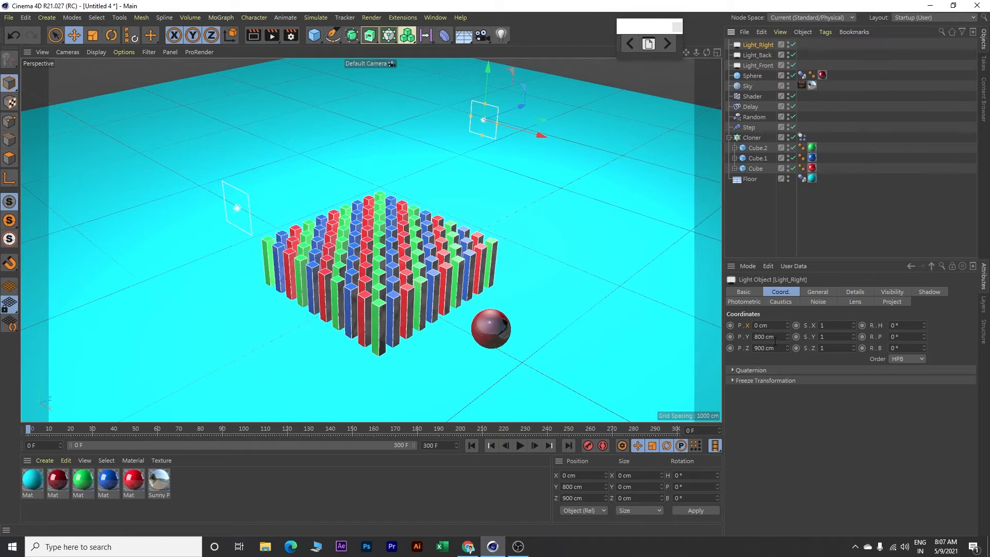
Set Light_Right's Z position to 0 cm and its X position to 800 cm
{"action": "left_click_drag", "start_coordinate": [776, 348], "coordinate": [732, 348]}
{"action": "key", "text": "Return"}
{"action": "left_click", "coordinate": [767, 325]}
{"action": "type", "text": "800"}
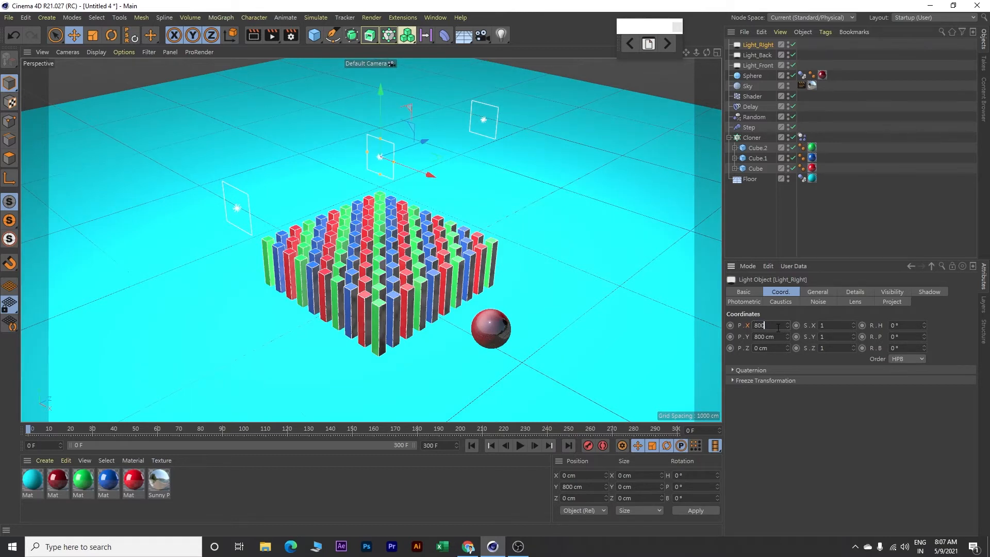
{"action": "key", "text": "Return"}
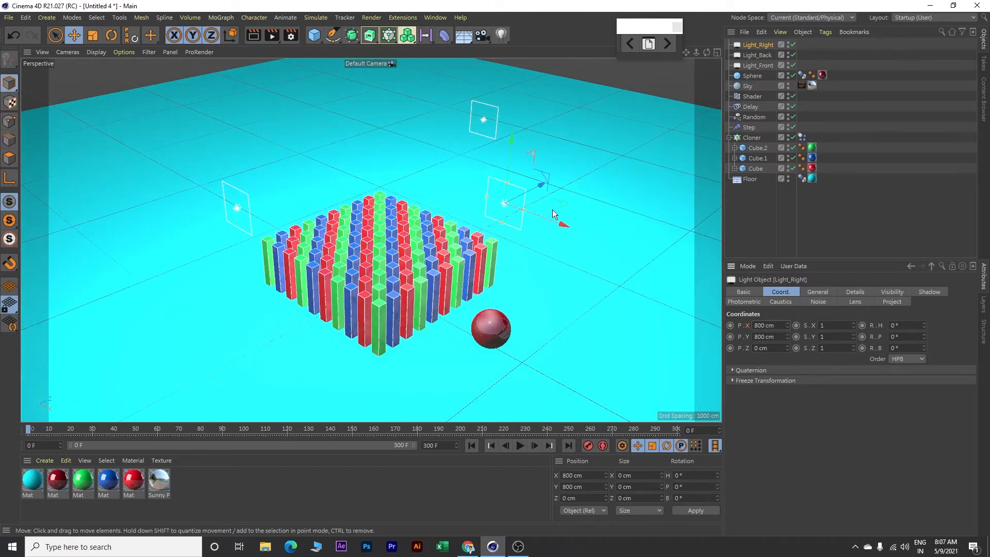
Rotate Light_Right to a heading of exactly 90° so it faces the cubes from the side
{"action": "key", "text": "r"}
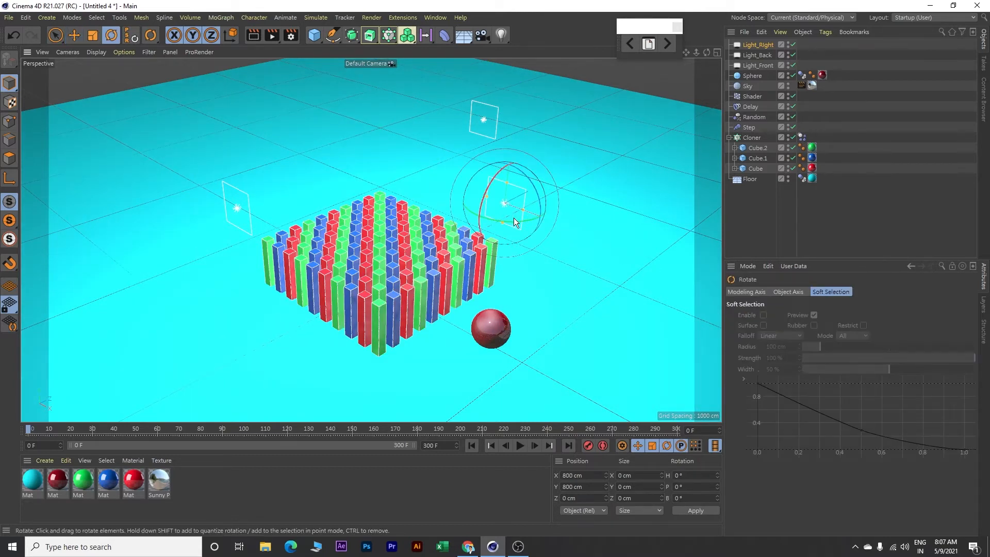
{"action": "left_click_drag", "start_coordinate": [497, 221], "coordinate": [544, 207]}
{"action": "left_click", "coordinate": [698, 474]}
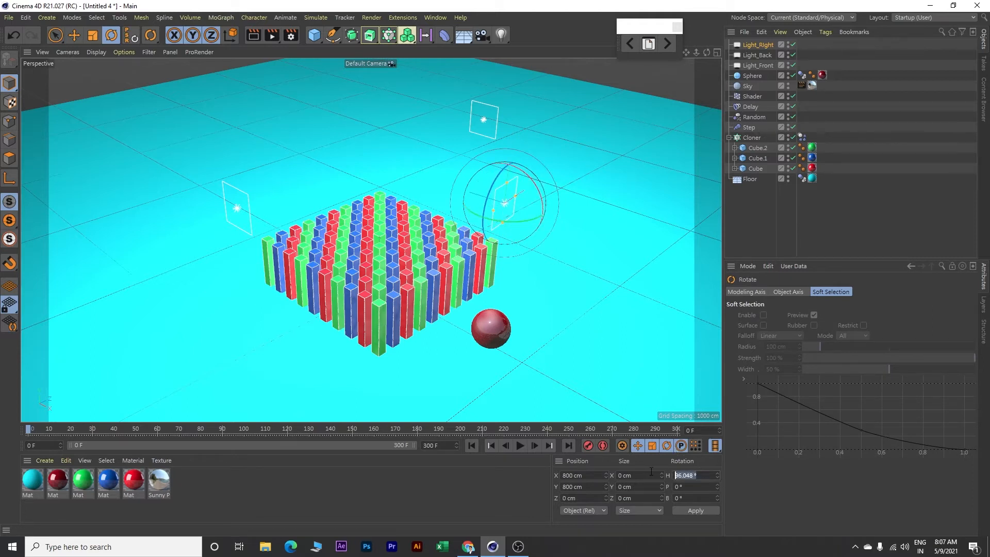
{"action": "type", "text": "90"}
{"action": "key", "text": "Return"}
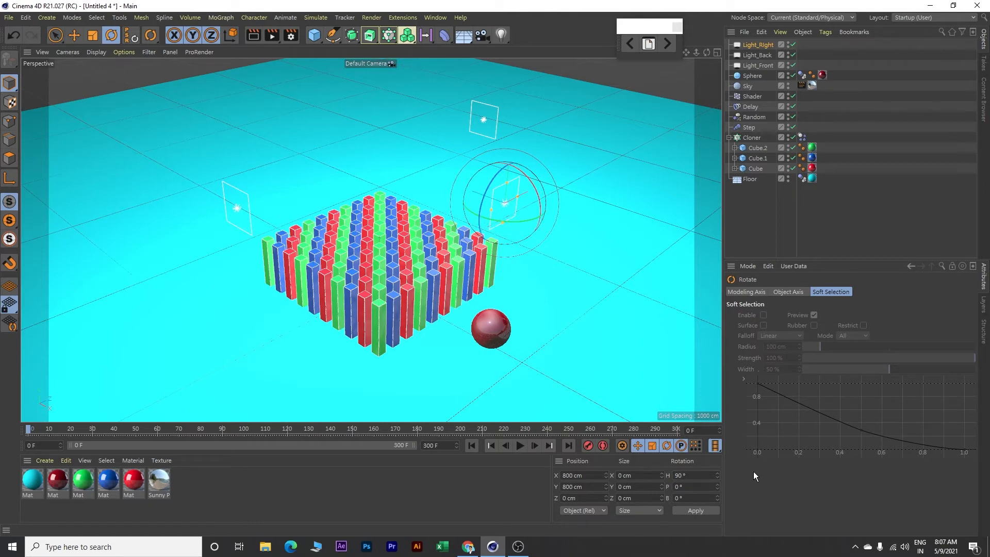
{"action": "key", "text": "e"}
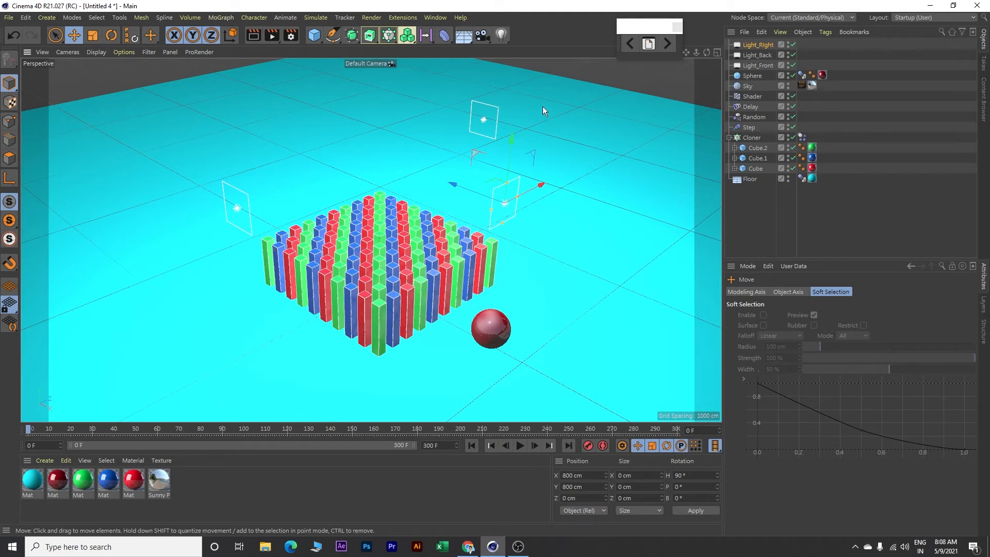
Add a camera from the current view and look through it
{"action": "left_click", "coordinate": [483, 36]}
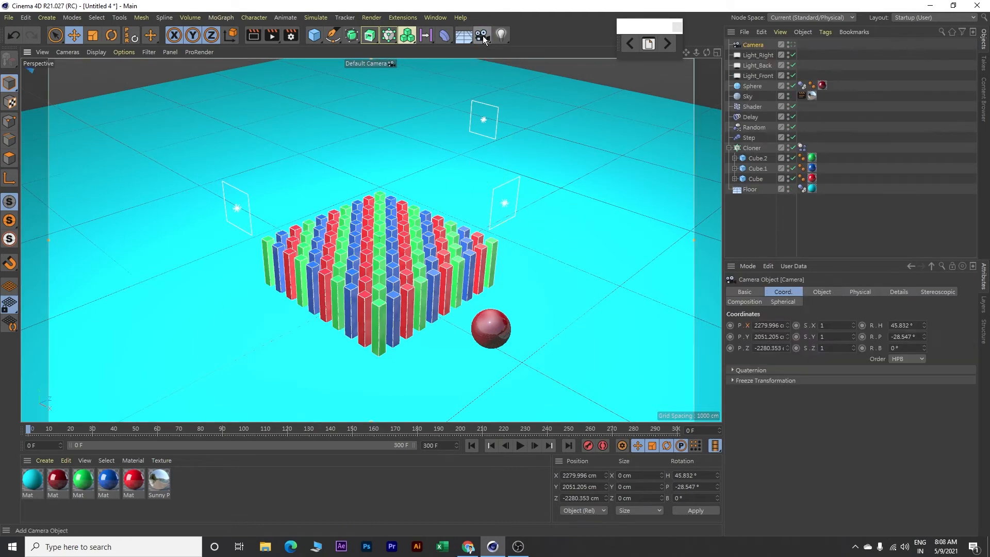
{"action": "left_click", "coordinate": [793, 45]}
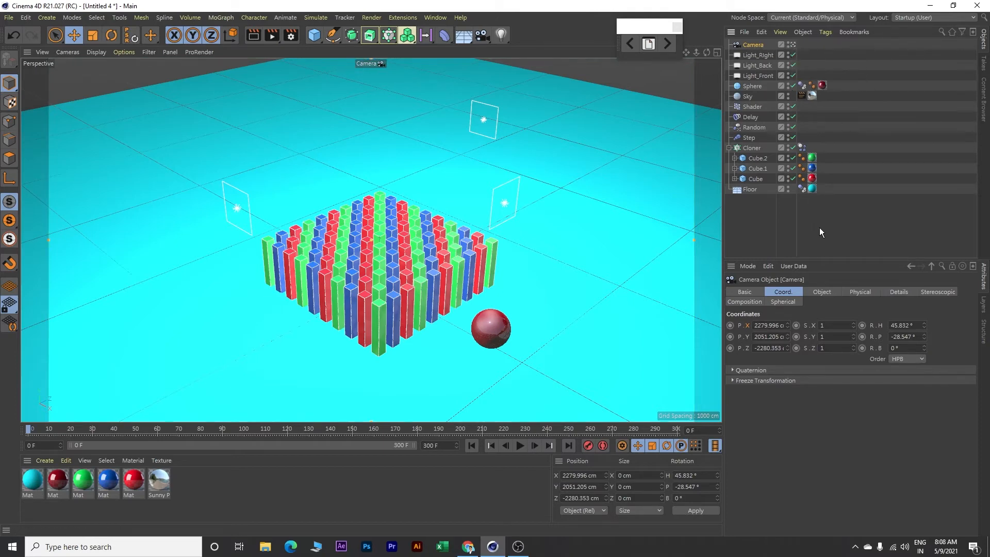
Set the camera's focal length to 30 mm and move the camera closer to the cube grid
{"action": "left_click", "coordinate": [823, 292]}
{"action": "left_click_drag", "start_coordinate": [828, 340], "coordinate": [774, 340]}
{"action": "type", "text": "30"}
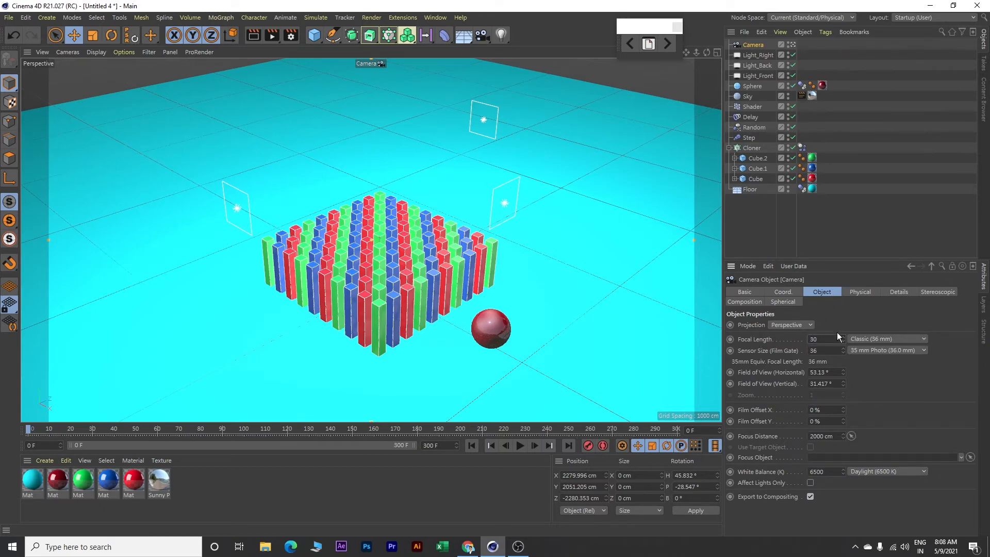
{"action": "key", "text": "Return"}
{"action": "scroll", "coordinate": [379, 317], "scroll_direction": "up", "scroll_amount": 4}
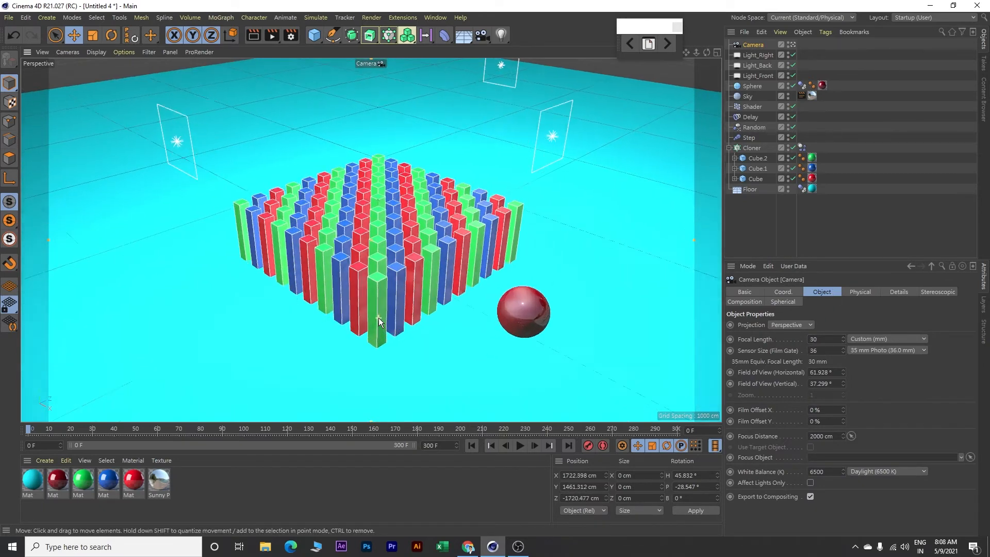
Frame the cube grid and sphere closer and from a higher angle through the camera, then preview the animation and return to frame 0
{"action": "scroll", "coordinate": [381, 238], "scroll_direction": "up", "scroll_amount": 2}
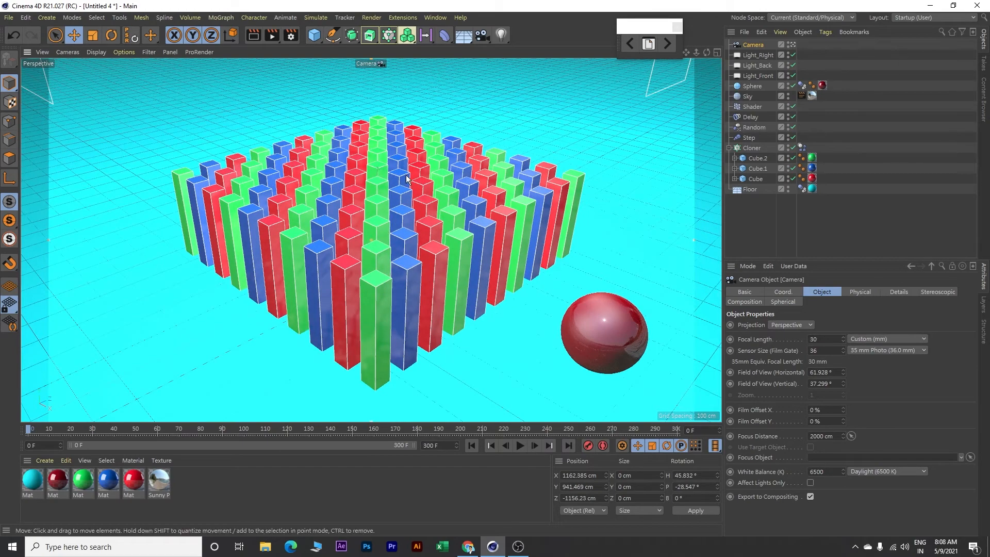
{"action": "left_click_drag", "start_coordinate": [425, 101], "coordinate": [424, 104], "text": "alt"}
{"action": "middle_click_drag", "start_coordinate": [444, 290], "coordinate": [450, 255], "text": "alt"}
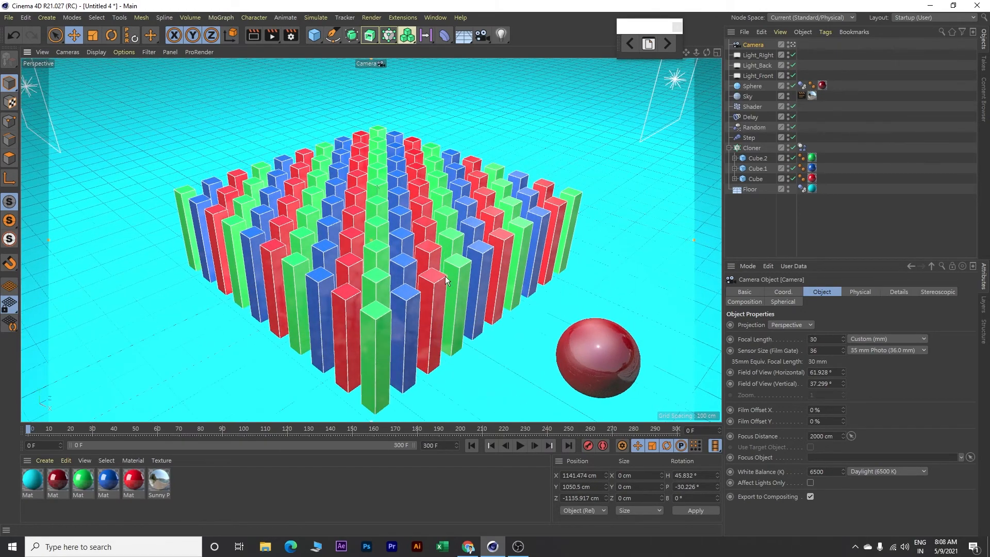
{"action": "left_click_drag", "start_coordinate": [441, 324], "coordinate": [443, 342], "text": "alt"}
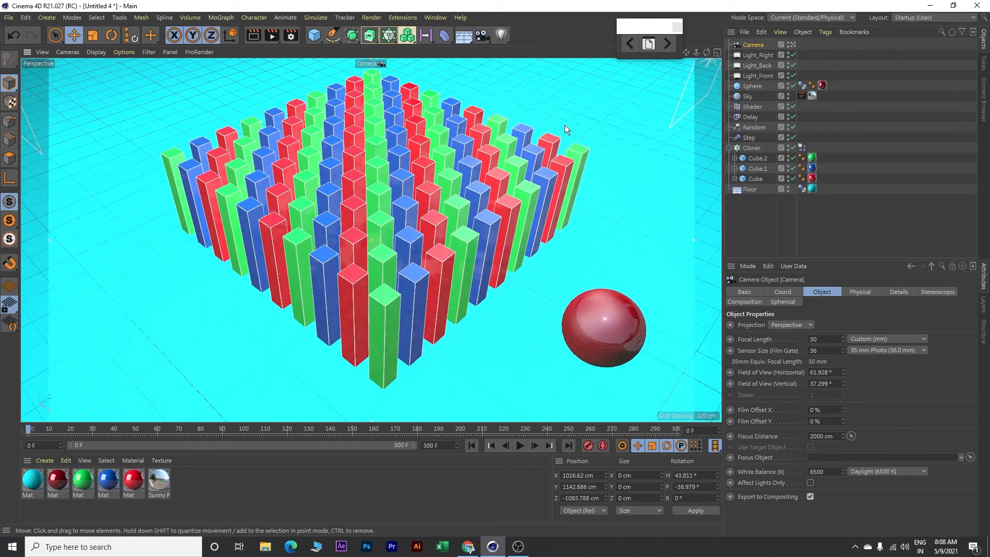
{"action": "scroll", "coordinate": [564, 128], "scroll_direction": "down", "scroll_amount": 1}
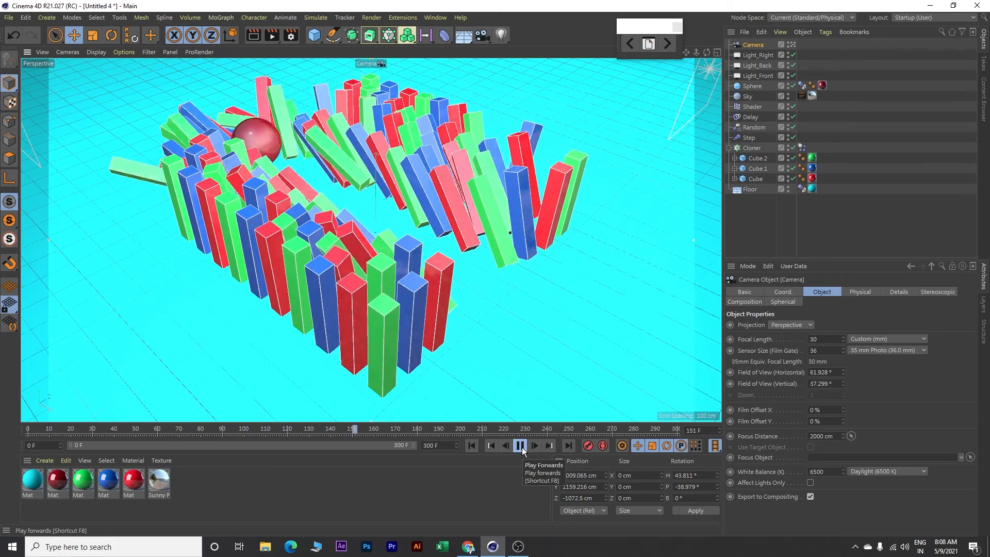
{"action": "left_click", "coordinate": [520, 446]}
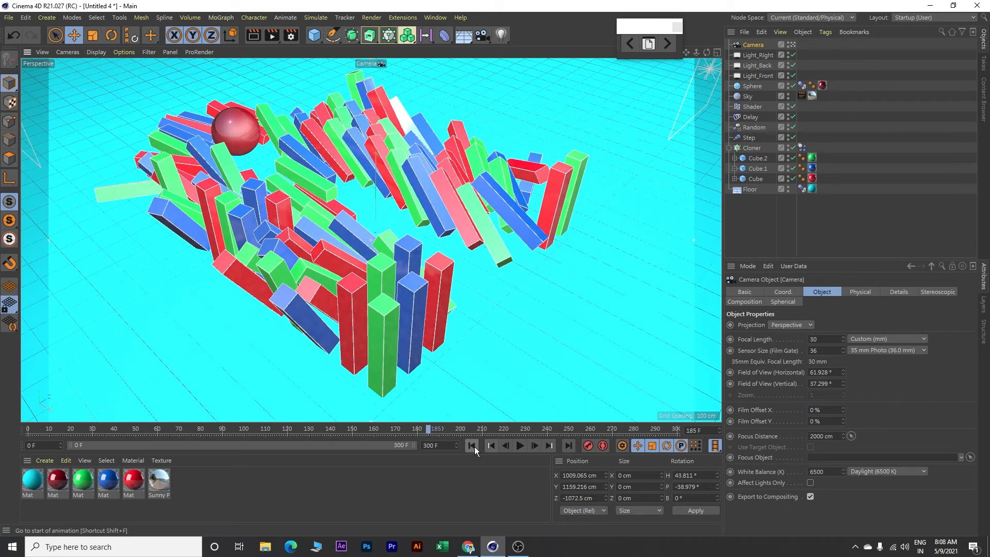
{"action": "left_click", "coordinate": [473, 445]}
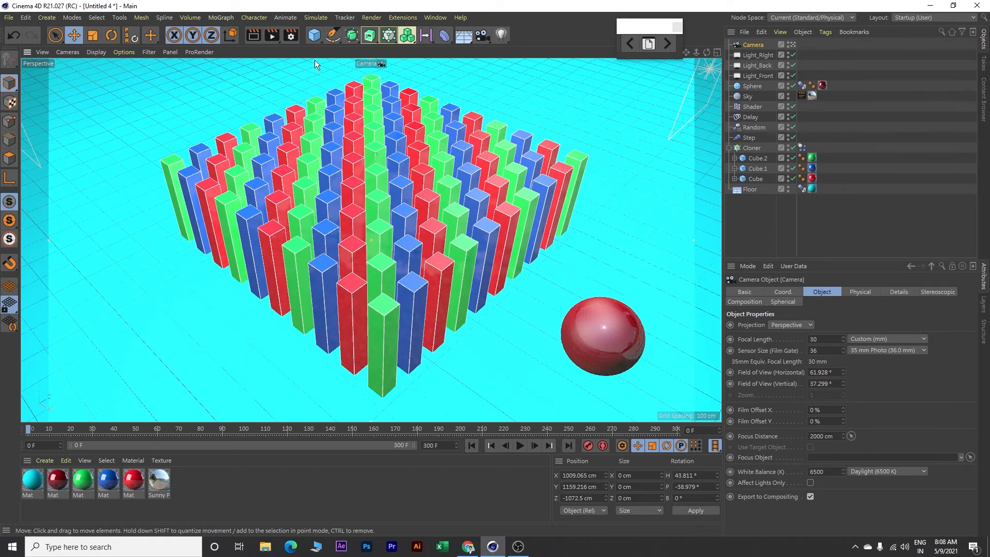
Add the Ambient Occlusion effect to the render settings with accuracy at 100 % and maximum samples at 128
{"action": "left_click", "coordinate": [293, 37]}
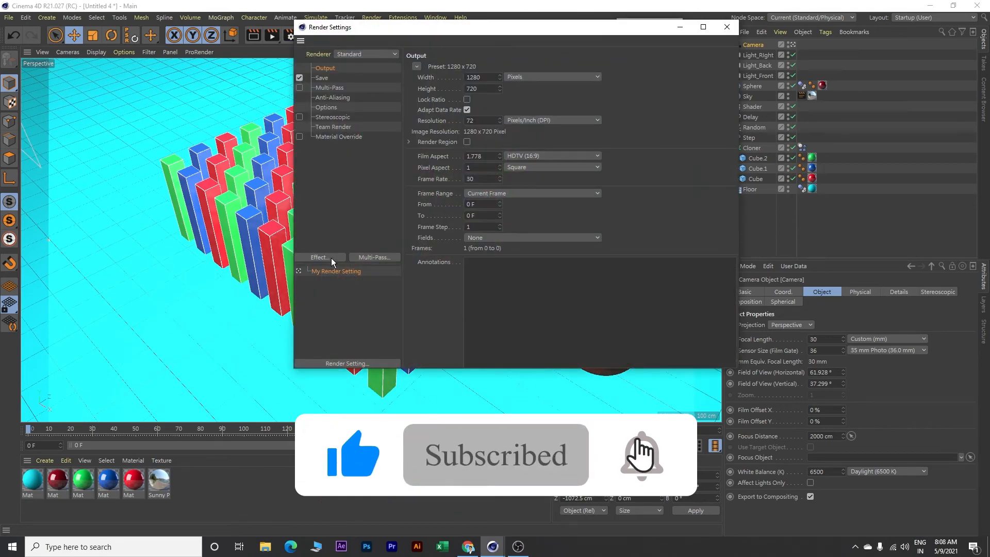
{"action": "left_click", "coordinate": [331, 258]}
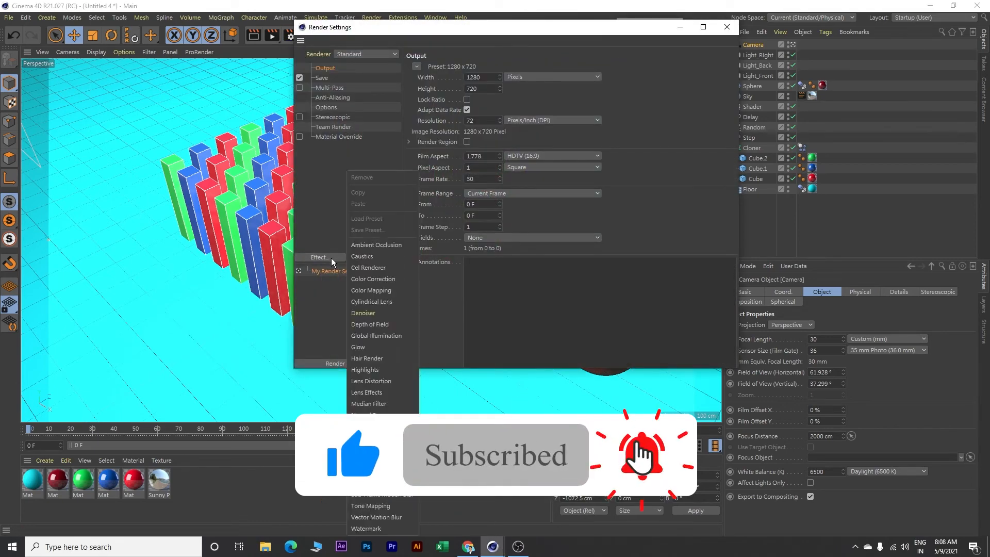
{"action": "left_click", "coordinate": [365, 246]}
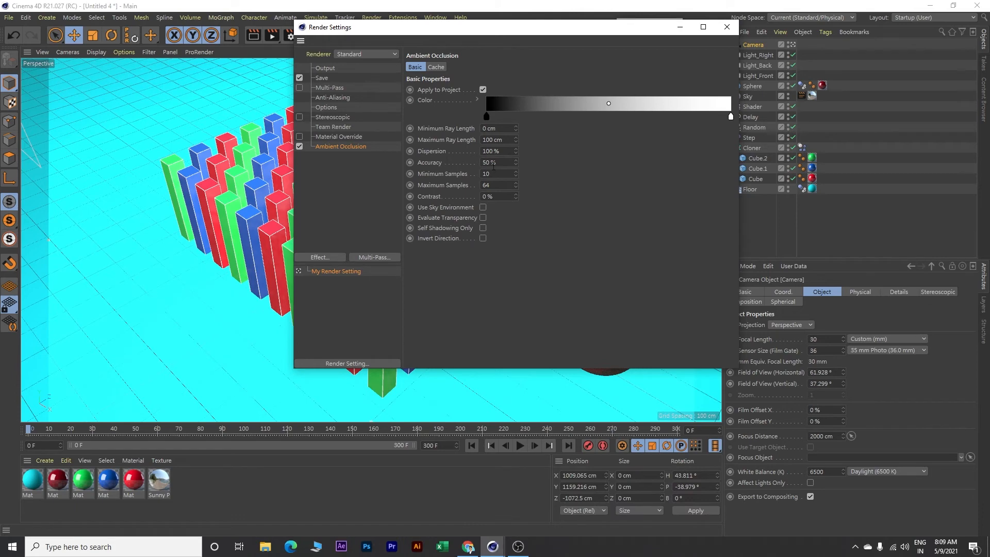
{"action": "double_click", "coordinate": [503, 164]}
{"action": "type", "text": "100"}
{"action": "key", "text": "Tab"}
{"action": "key", "text": "Tab"}
{"action": "type", "text": "128"}
{"action": "left_click", "coordinate": [557, 240]}
Add the Global Illumination effect to the render settings and set its samples to High
{"action": "left_click", "coordinate": [320, 257]}
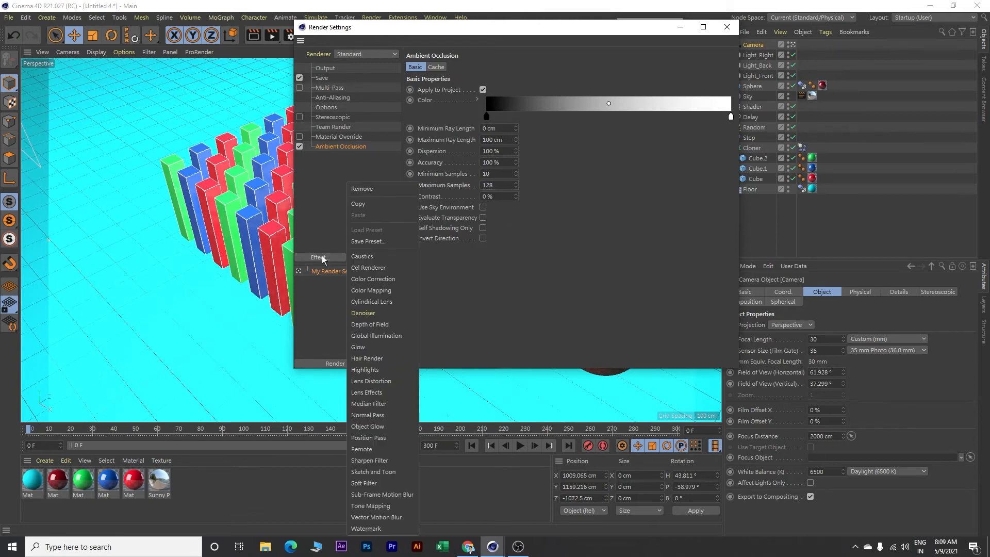
{"action": "left_click", "coordinate": [375, 336]}
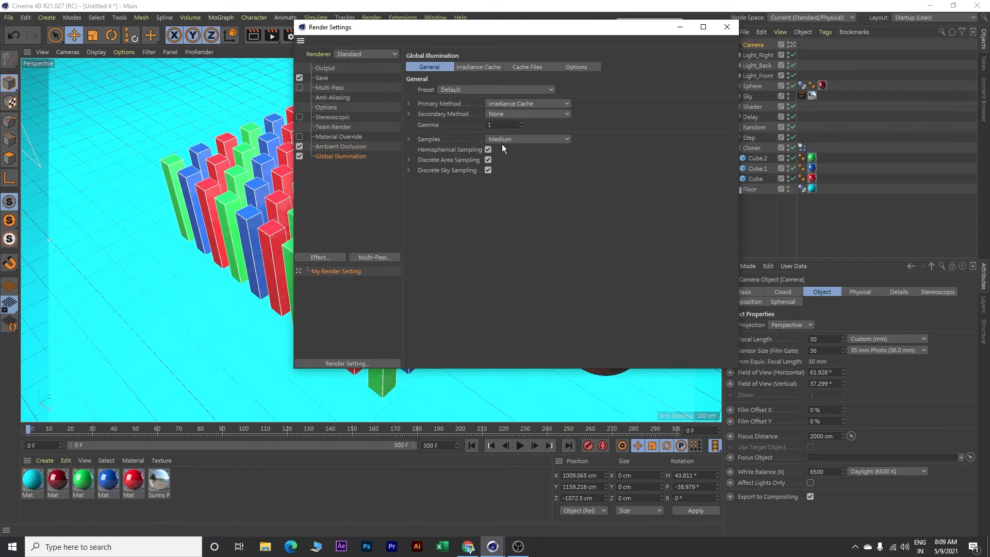
{"action": "left_click", "coordinate": [525, 138]}
{"action": "left_click", "coordinate": [506, 193]}
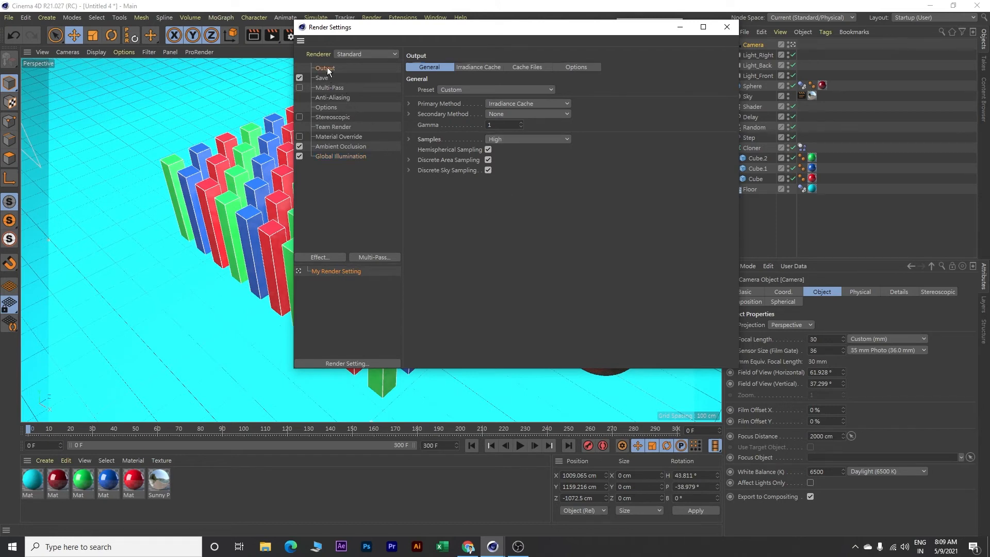
Set the render output to the HDTV 1080 29.97 film/video preset with the frame range covering All Frames
{"action": "left_click", "coordinate": [358, 69]}
{"action": "left_click", "coordinate": [419, 65]}
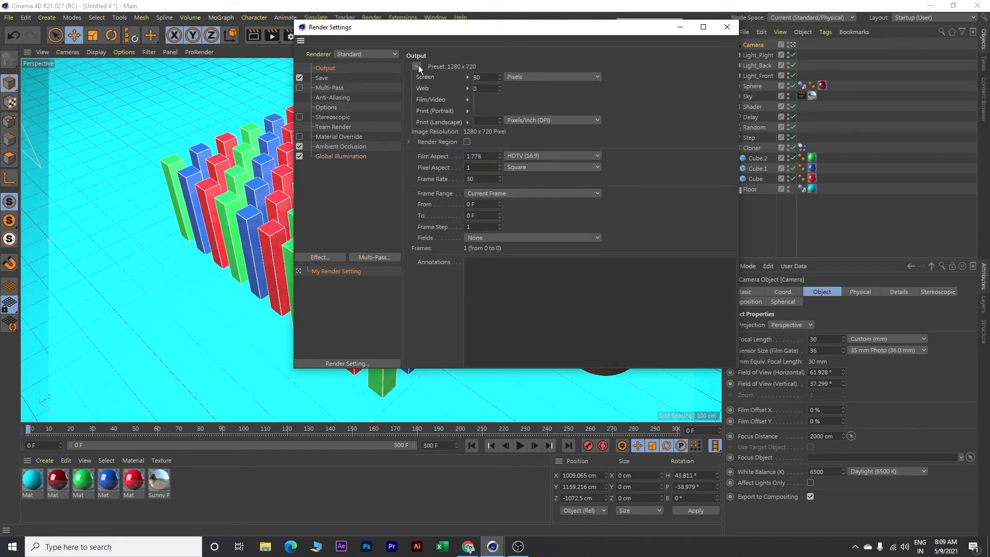
{"action": "mouse_move", "coordinate": [431, 100]}
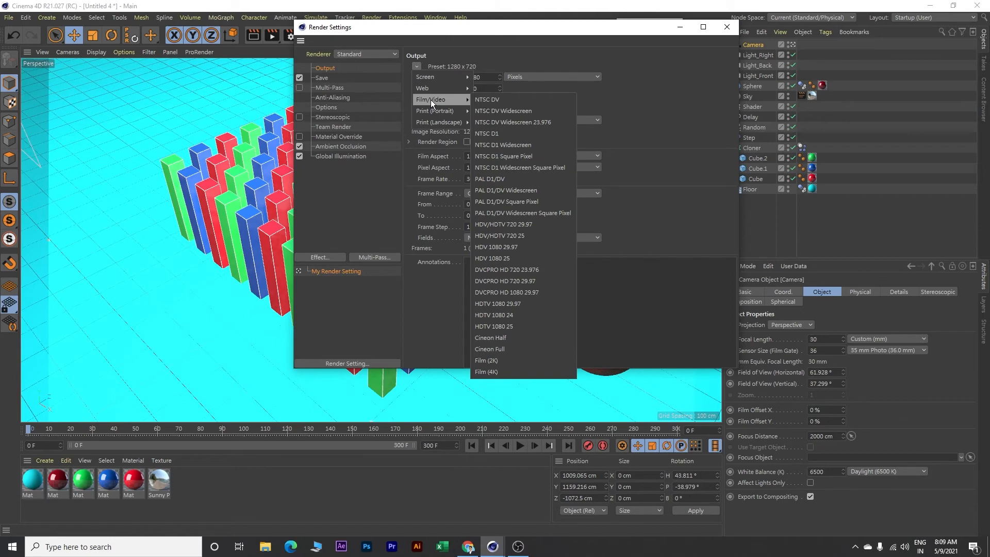
{"action": "left_click", "coordinate": [516, 304]}
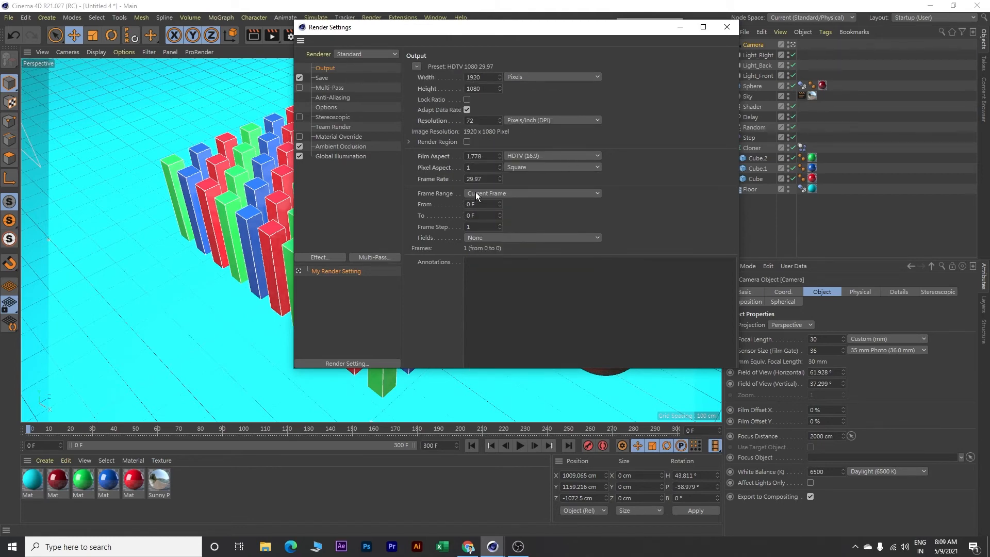
{"action": "left_click", "coordinate": [500, 194]}
{"action": "left_click", "coordinate": [493, 227]}
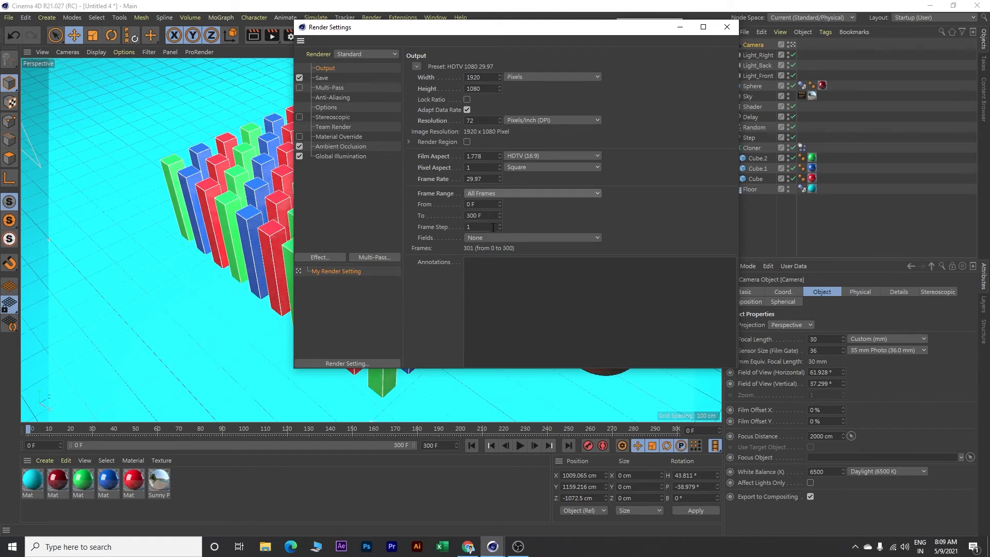
Set the saved render image format to JPG
{"action": "left_click", "coordinate": [322, 78]}
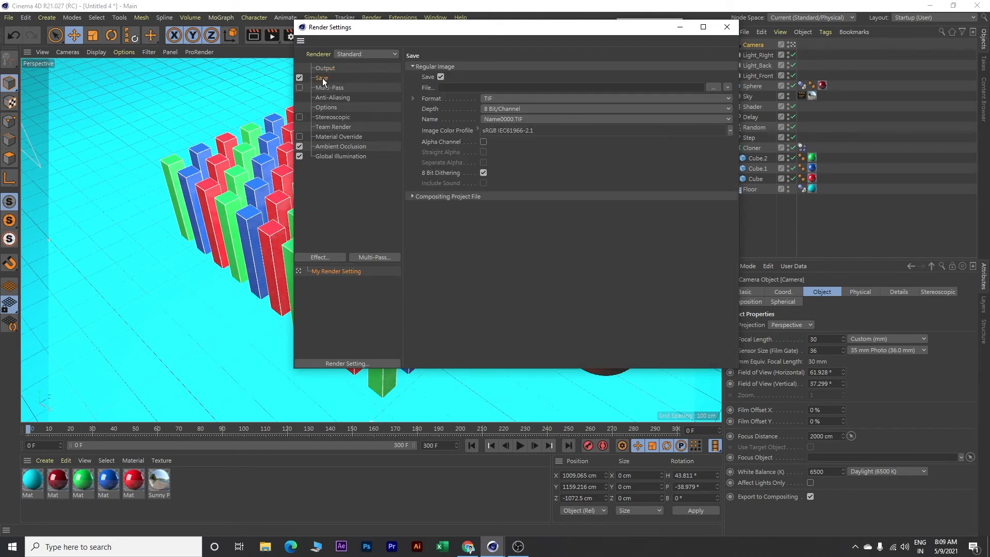
{"action": "left_click", "coordinate": [506, 97]}
{"action": "left_click", "coordinate": [509, 175]}
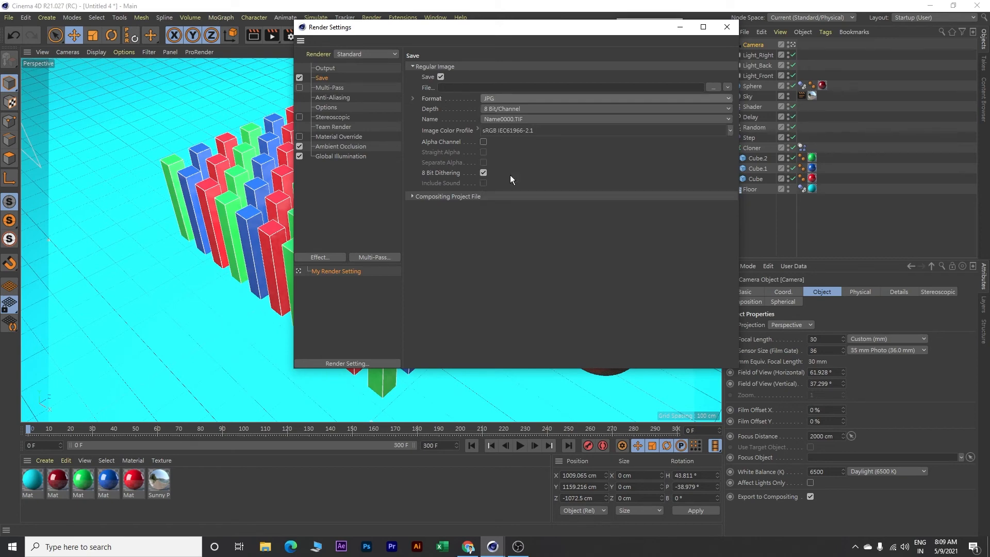
Set the render output file to Wave in a new folder named Test inside Video 14, and close the render settings
{"action": "left_click", "coordinate": [713, 87]}
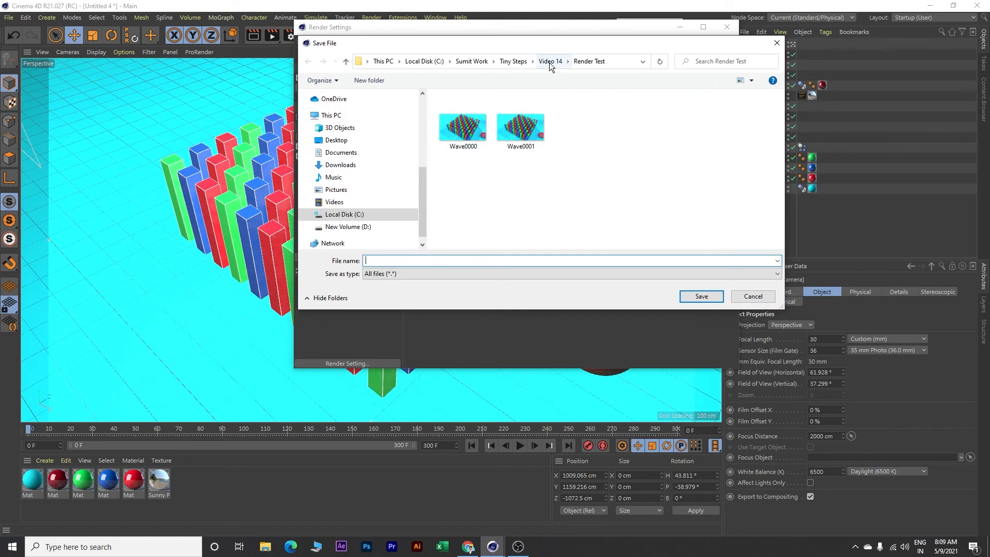
{"action": "left_click", "coordinate": [550, 61]}
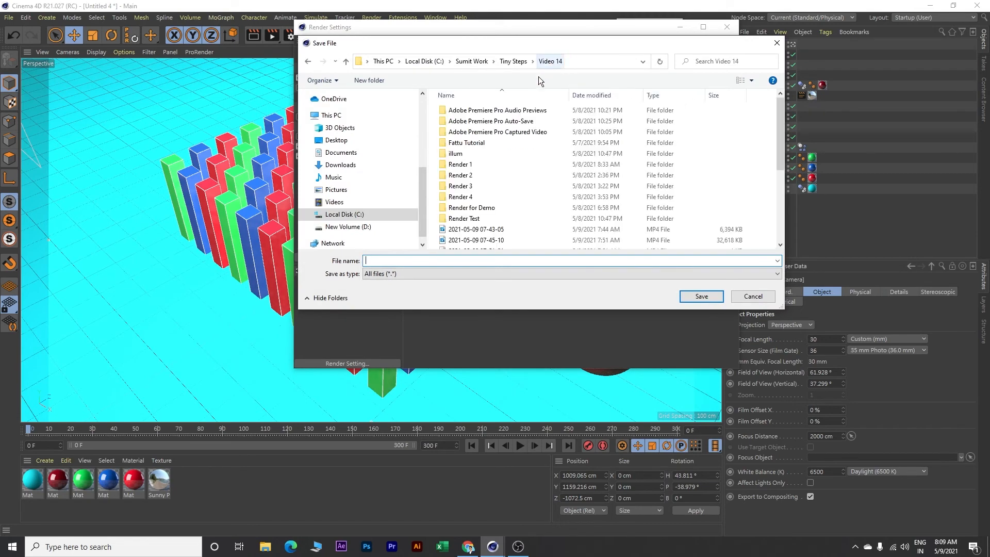
{"action": "left_click", "coordinate": [376, 81]}
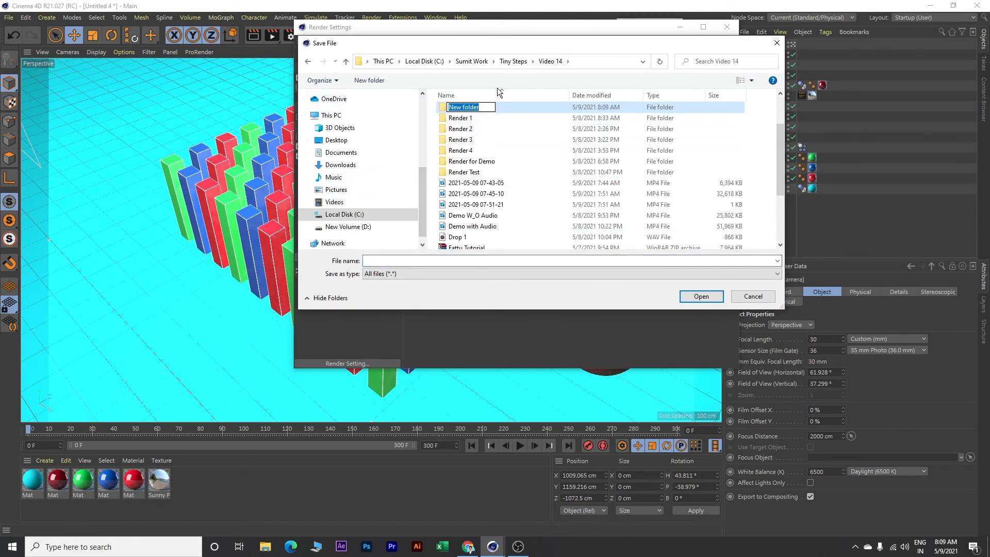
{"action": "type", "text": "Test"}
{"action": "key", "text": "Return"}
{"action": "key", "text": "Return"}
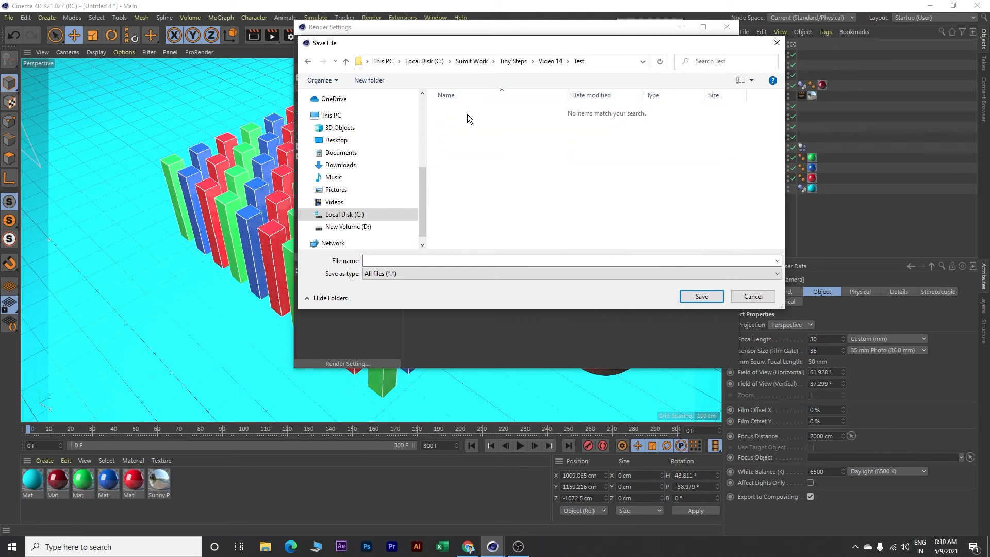
{"action": "left_click", "coordinate": [399, 259]}
{"action": "type", "text": "Wave"}
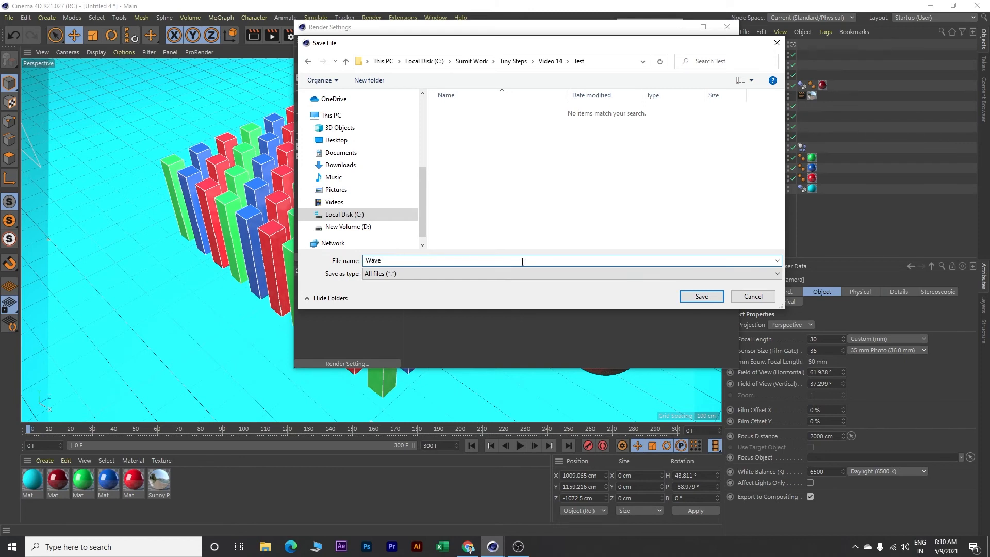
{"action": "left_click", "coordinate": [701, 295]}
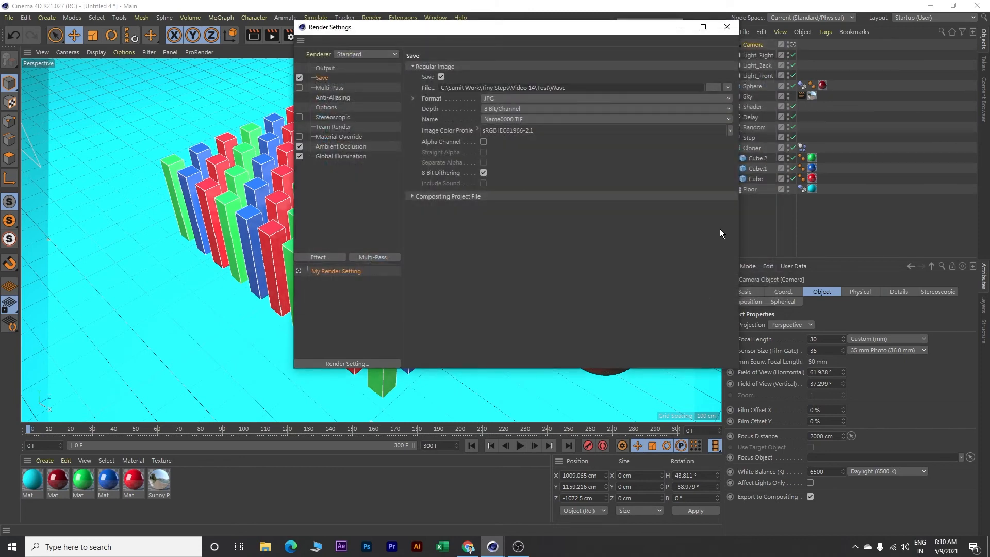
{"action": "left_click", "coordinate": [726, 27]}
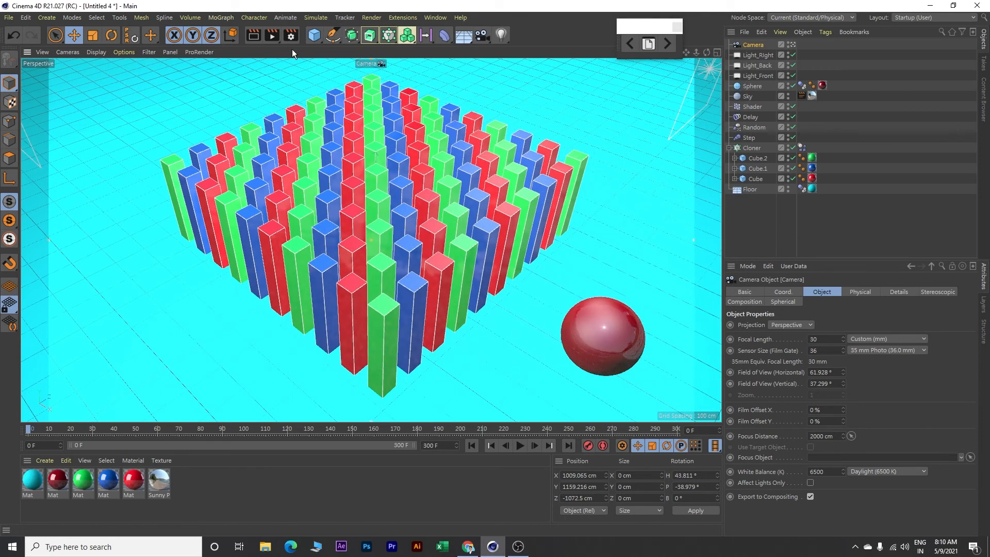
Start rendering the animation to the Picture Viewer and reposition the viewer window
{"action": "left_click", "coordinate": [272, 35]}
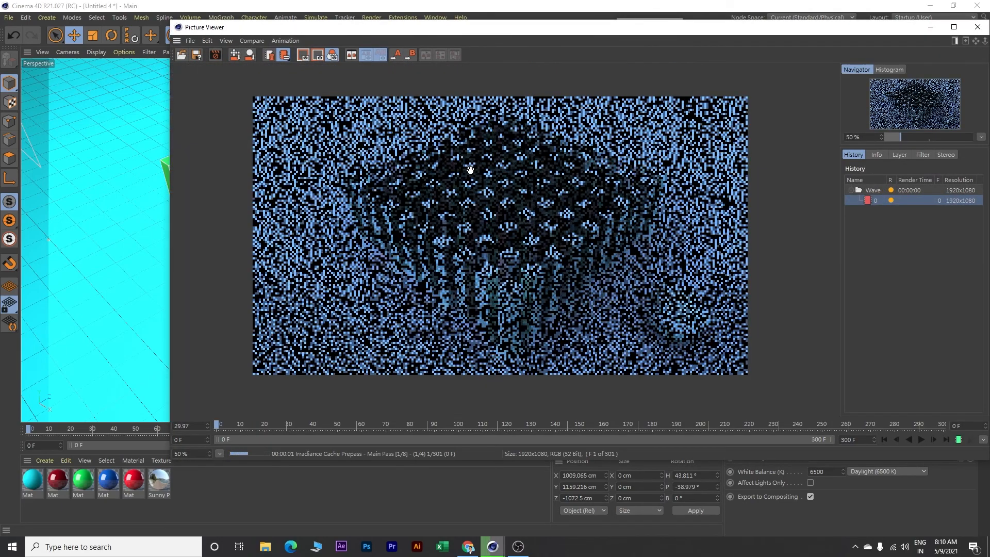
{"action": "left_click_drag", "start_coordinate": [575, 29], "coordinate": [512, 19]}
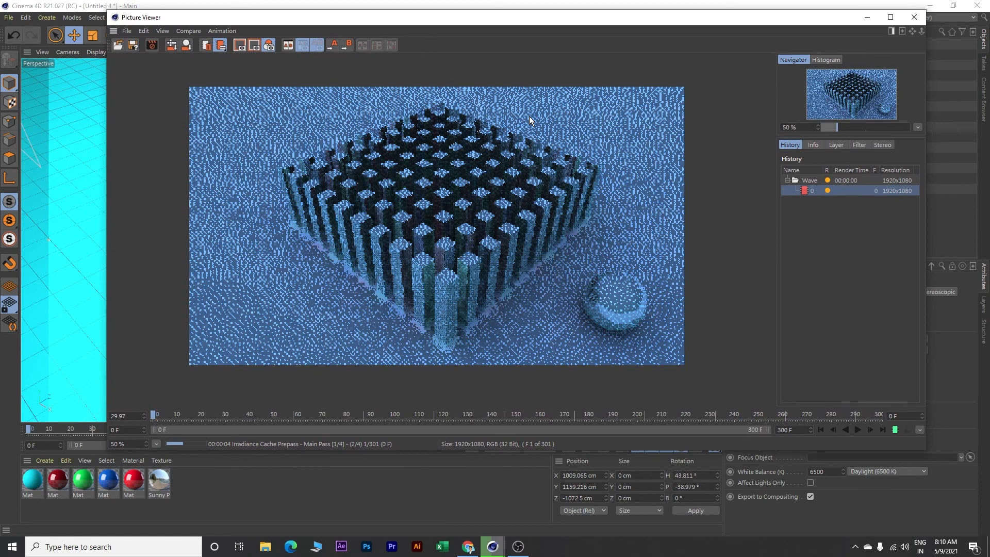